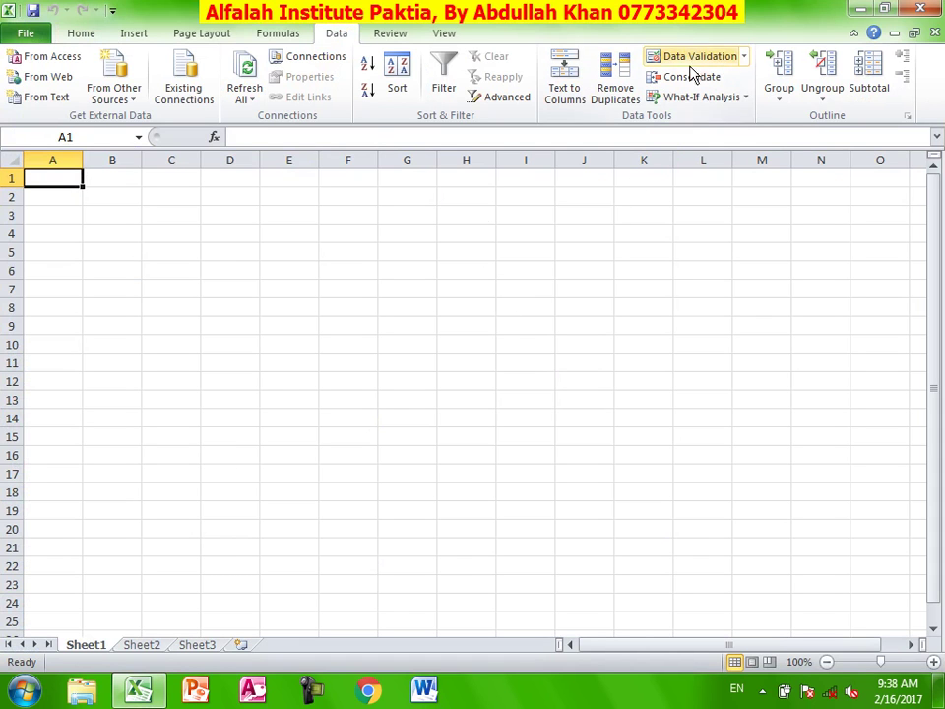
Enter the column headings Name, Program and Fee in cells C2 to E2
click(167, 200)
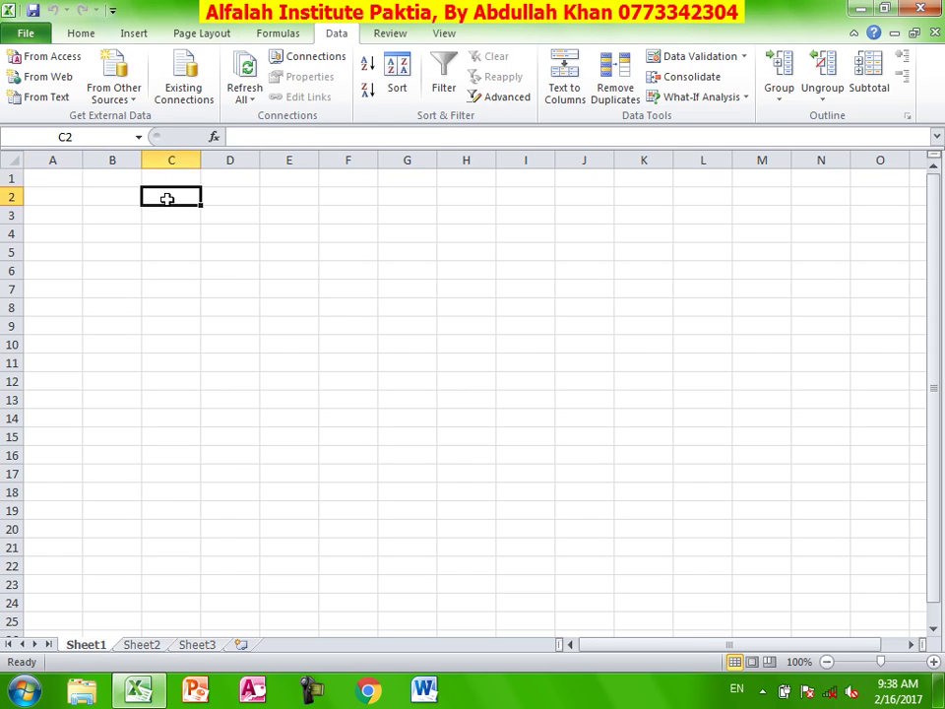
text(Name)
key(Tab)
text(RP)
key(BackSpace)
key(BackSpace)
text(Prgo)
key(BackSpace)
key(BackSpace)
text(ogram)
key(Tab)
text(Fee)
key(Return)
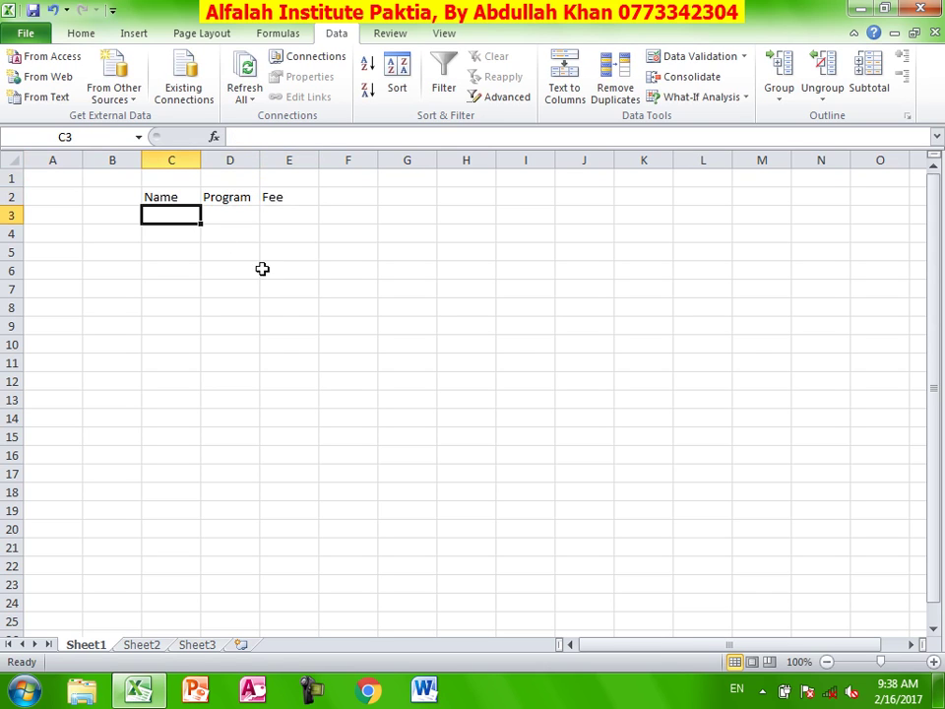
Fill the heading cells C2:E2 with yellow
scroll(271, 251, up, 3)
drag(267, 218, 384, 218)
click(73, 34)
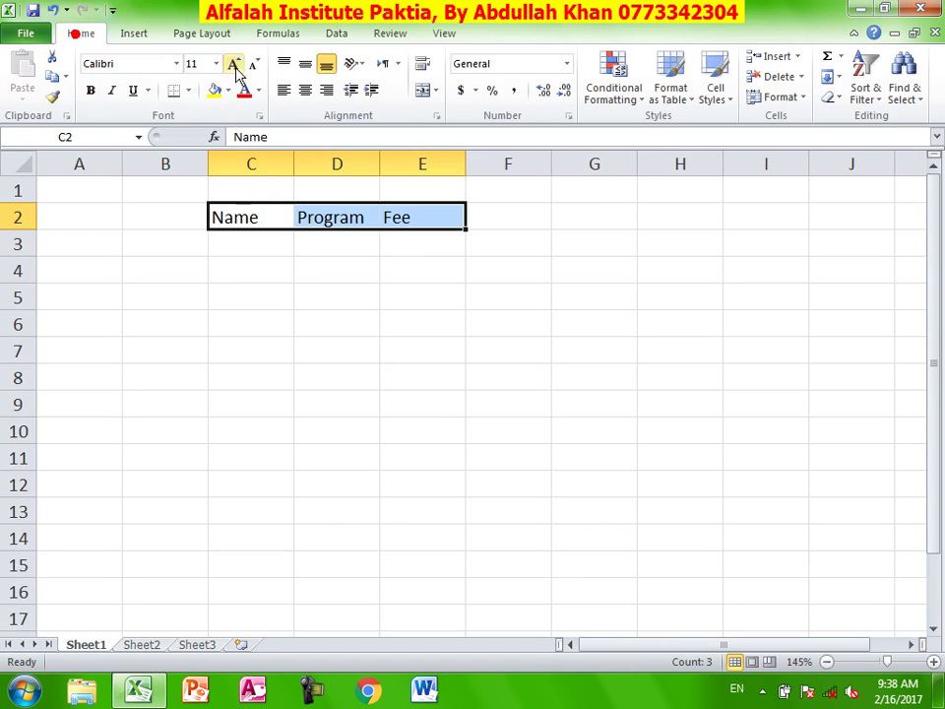
click(213, 90)
Apply all borders to the table range C2:E13
drag(254, 216, 426, 509)
click(188, 91)
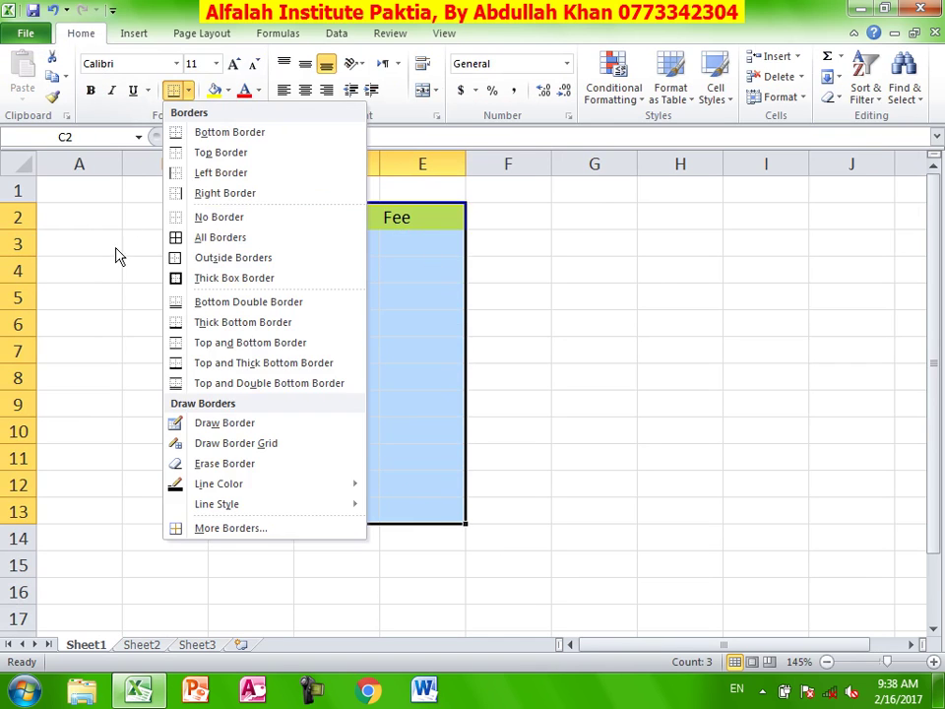
click(177, 238)
click(401, 351)
Restrict the Fee cells E3:E13 with data validation to whole numbers between 500 and 2500
click(409, 249)
drag(409, 249, 417, 509)
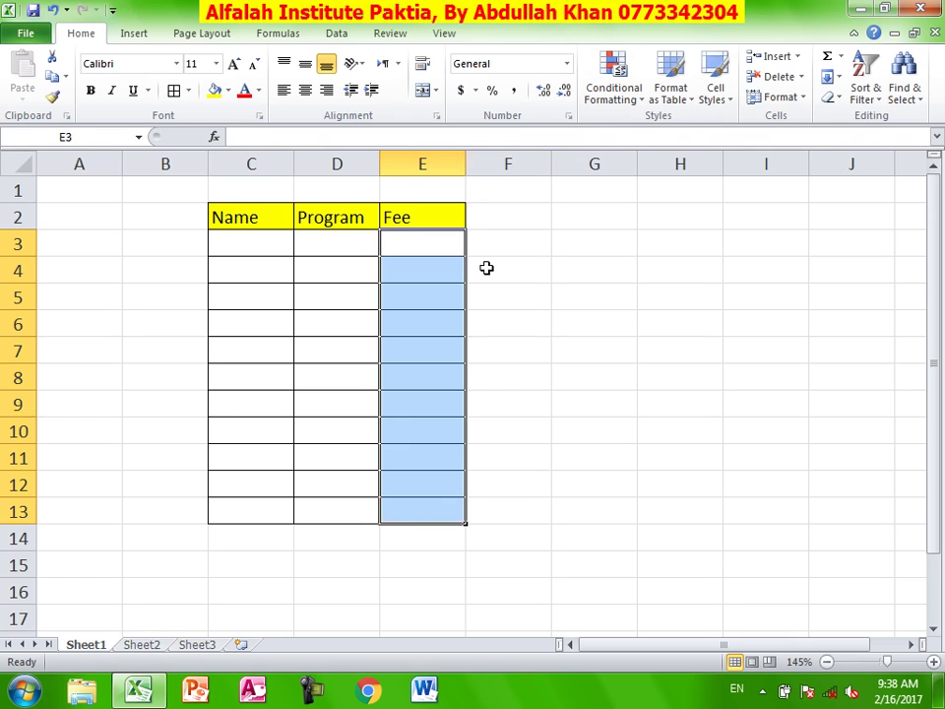
click(337, 33)
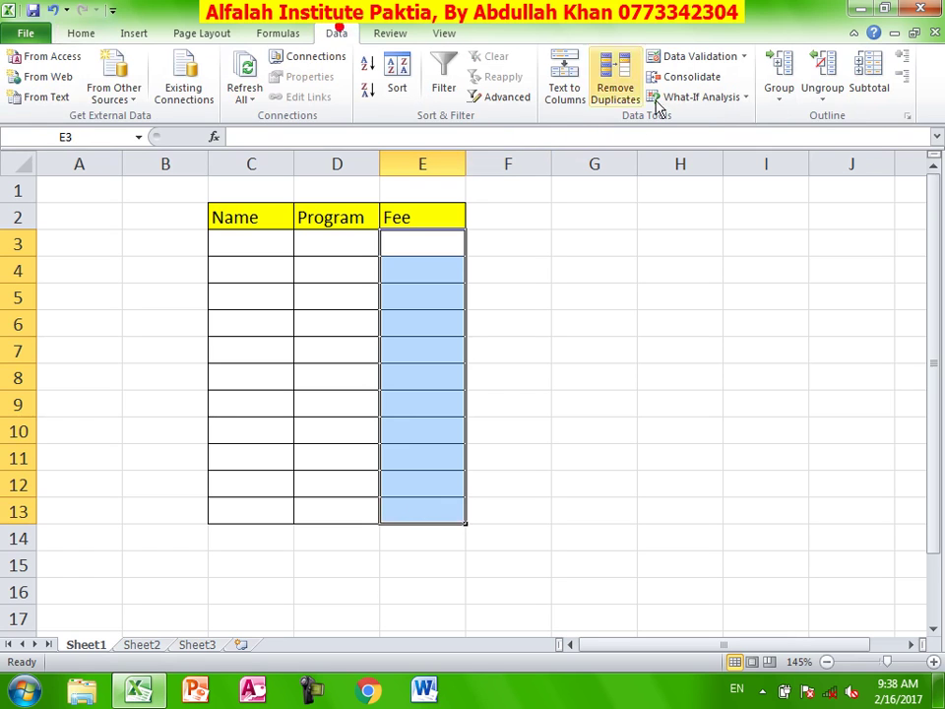
click(726, 58)
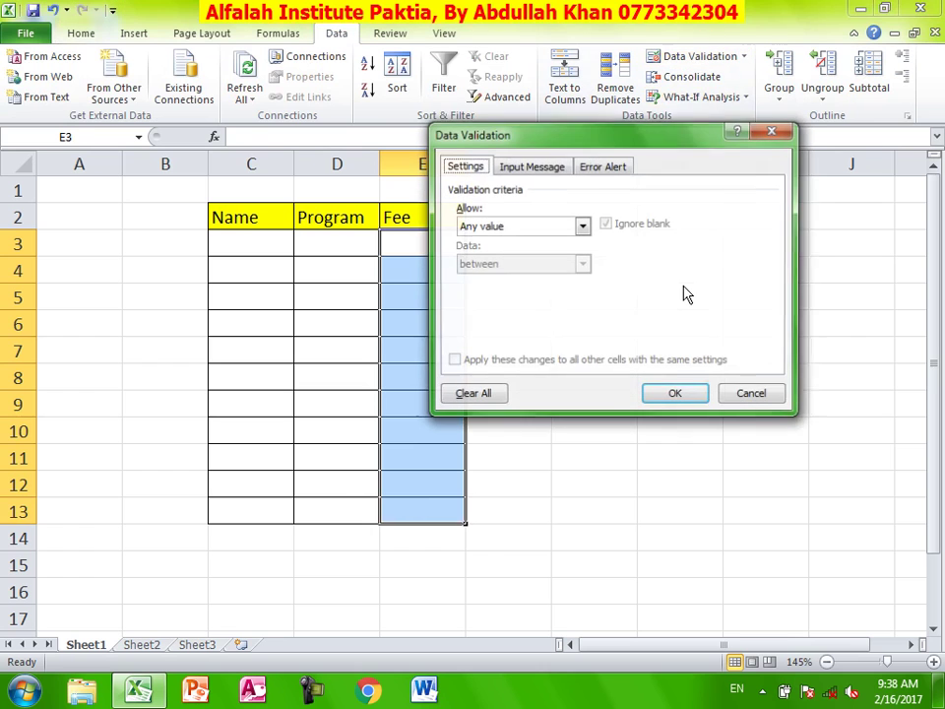
click(539, 227)
click(538, 253)
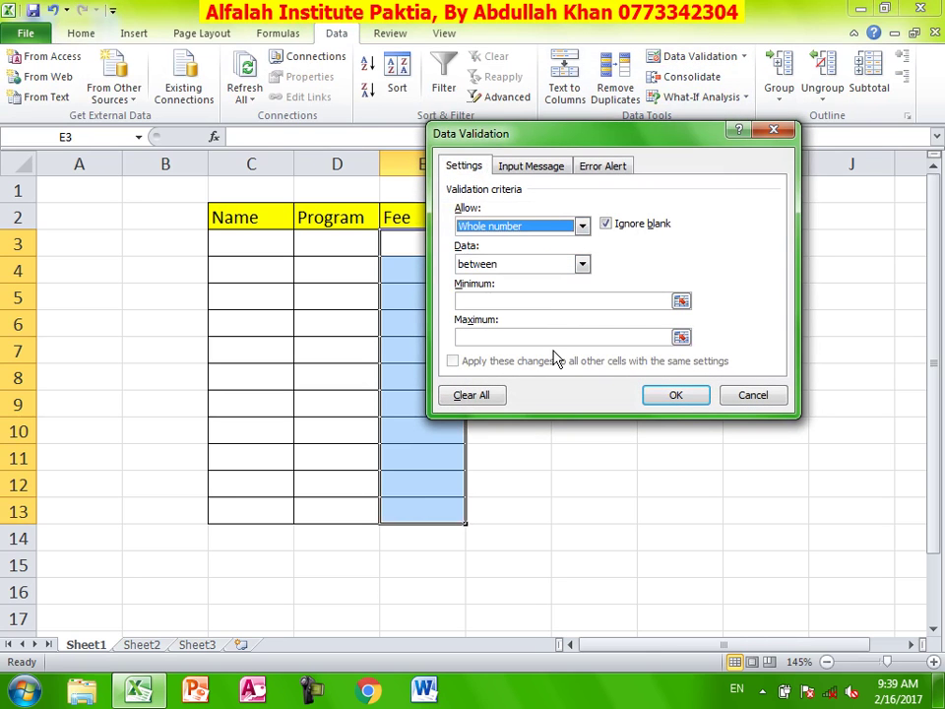
click(528, 299)
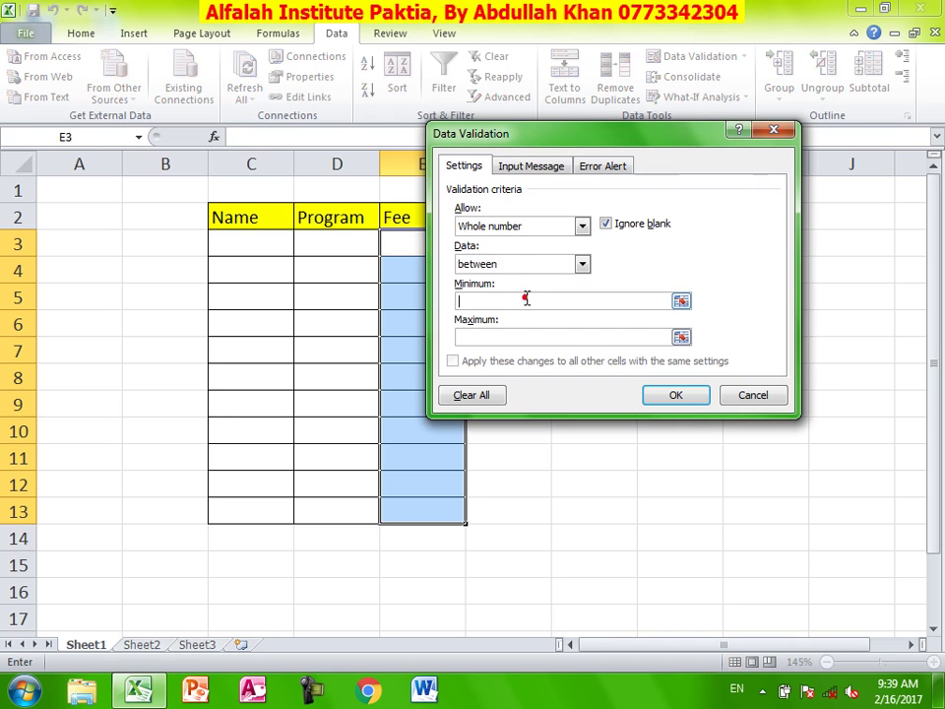
text(500)
click(484, 334)
text(25)
click(682, 402)
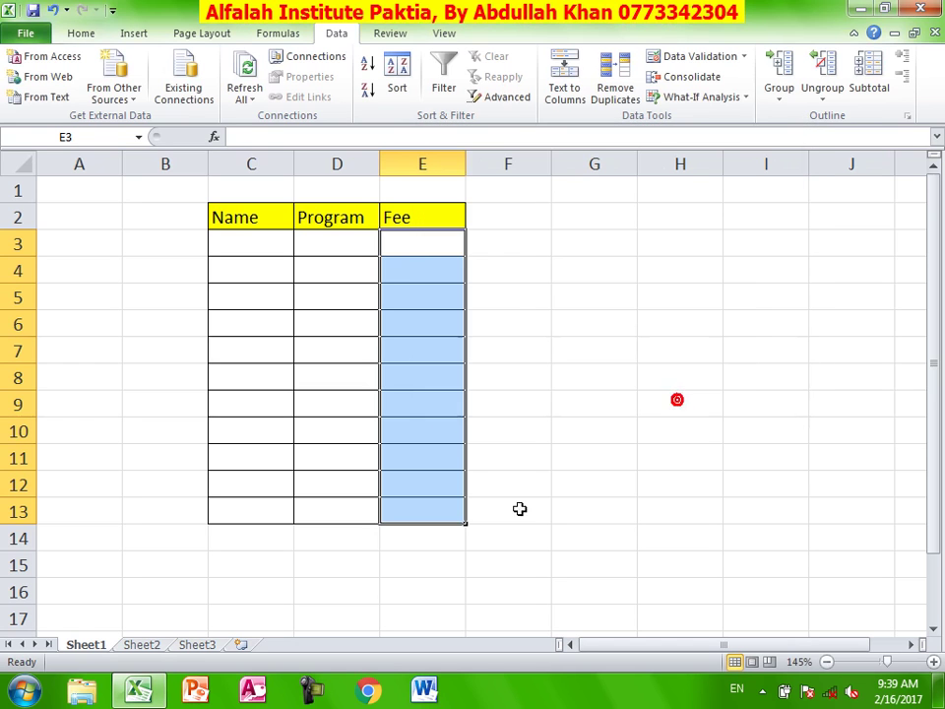
Enter the fees 2500, 500 and 1500 in cells E3 to E5
click(434, 254)
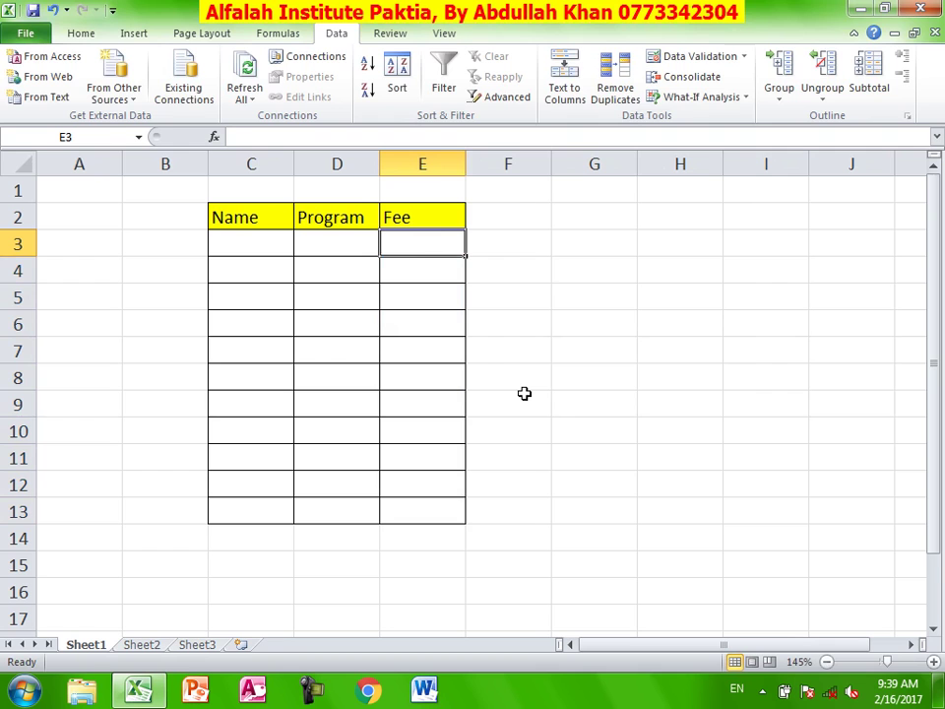
text(2500)
key(Return)
text(500)
key(Return)
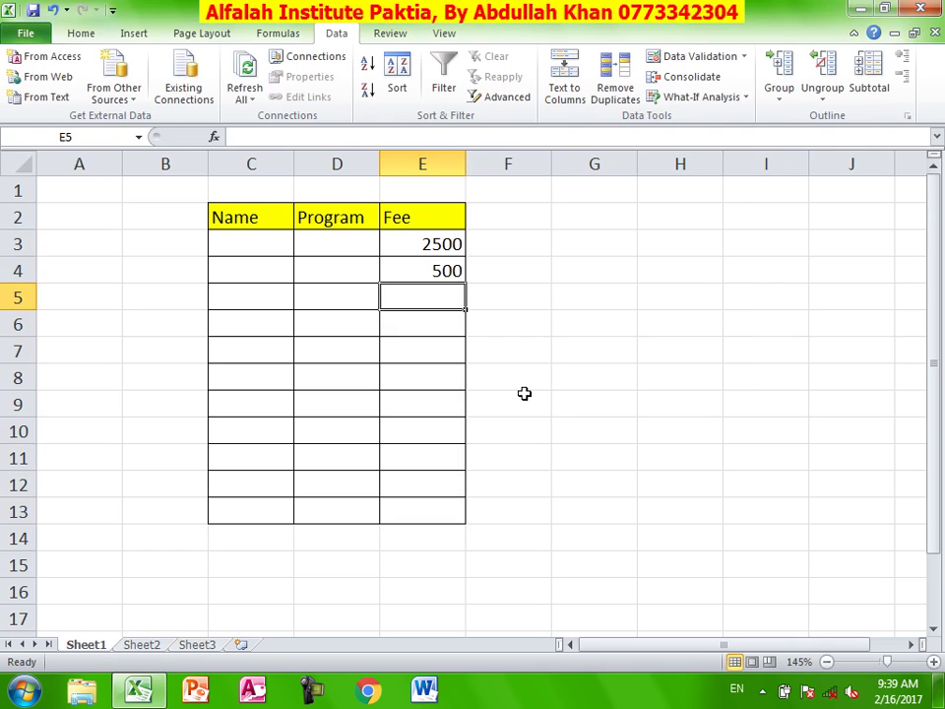
text(1500)
key(Return)
Try to enter 300 as the fee in cell E6 to test the validation rule
text(300)
key(Return)
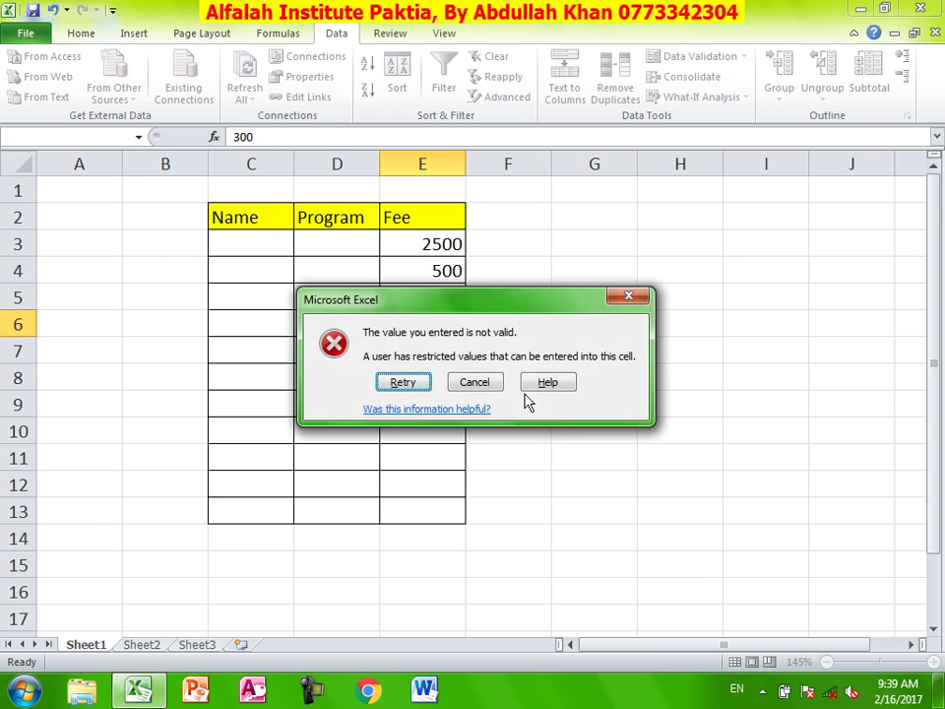
key(Escape)
Add a validation input message to E3:E13 with the title "Warning" and the text "Enter Fee b/w 500 and 2500"
drag(430, 245, 445, 508)
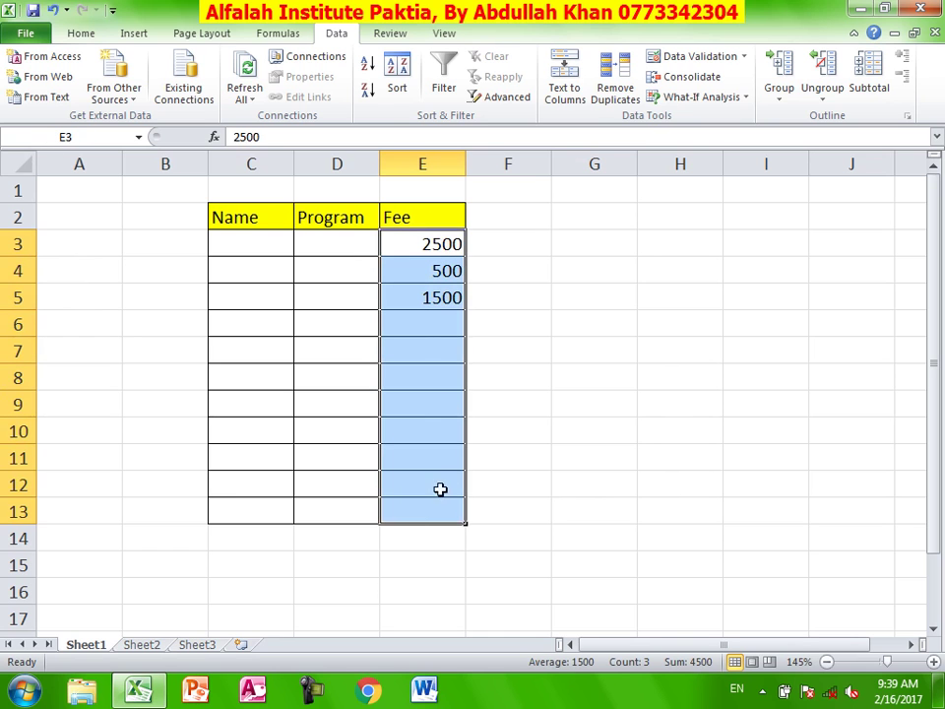
click(707, 59)
click(527, 166)
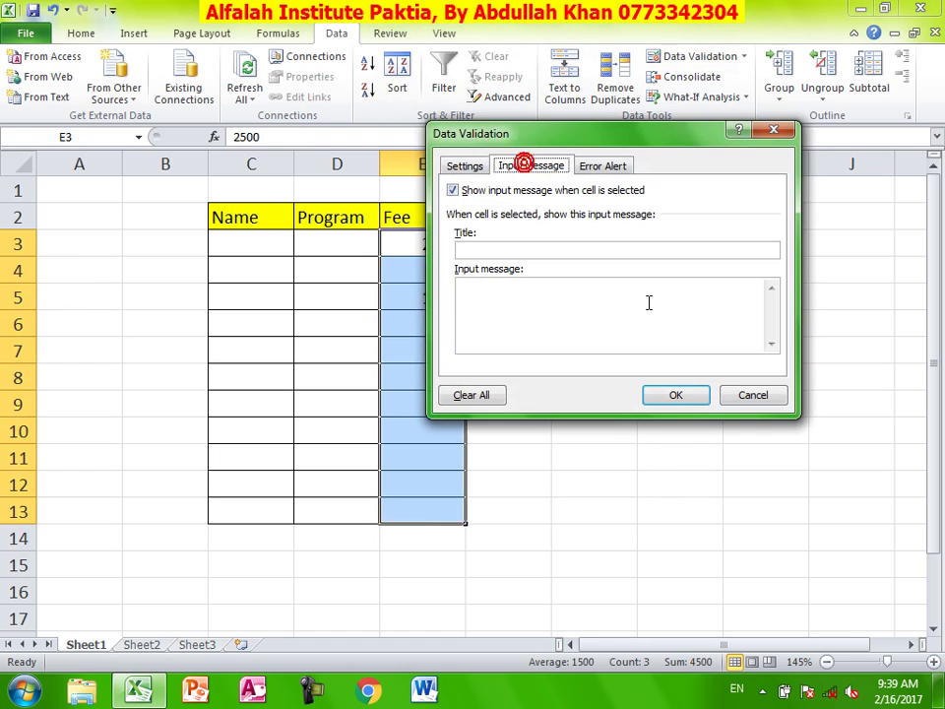
drag(554, 137, 731, 143)
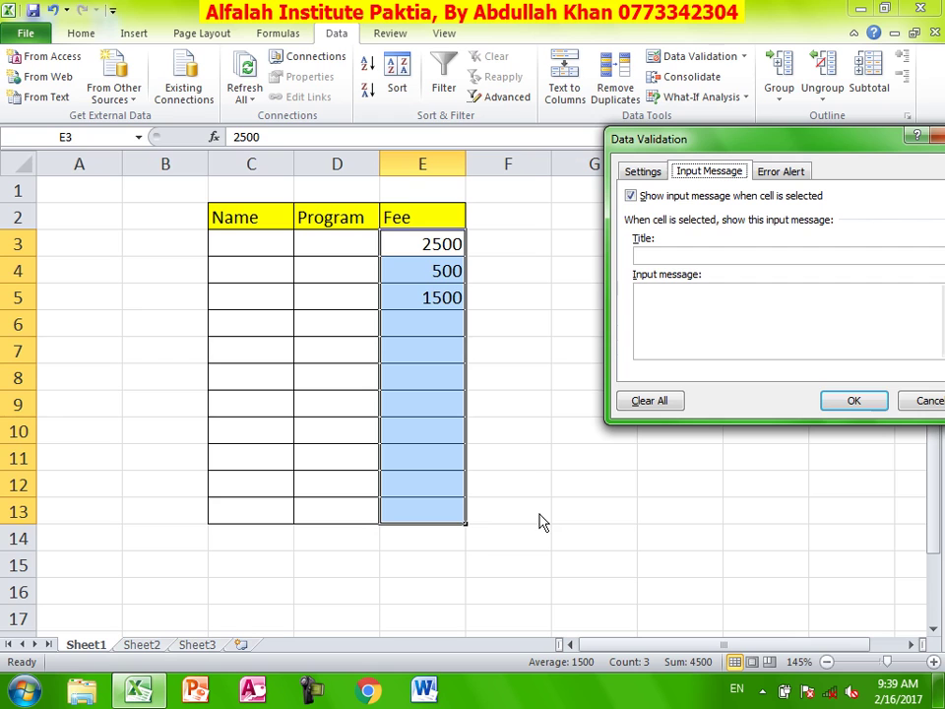
click(640, 251)
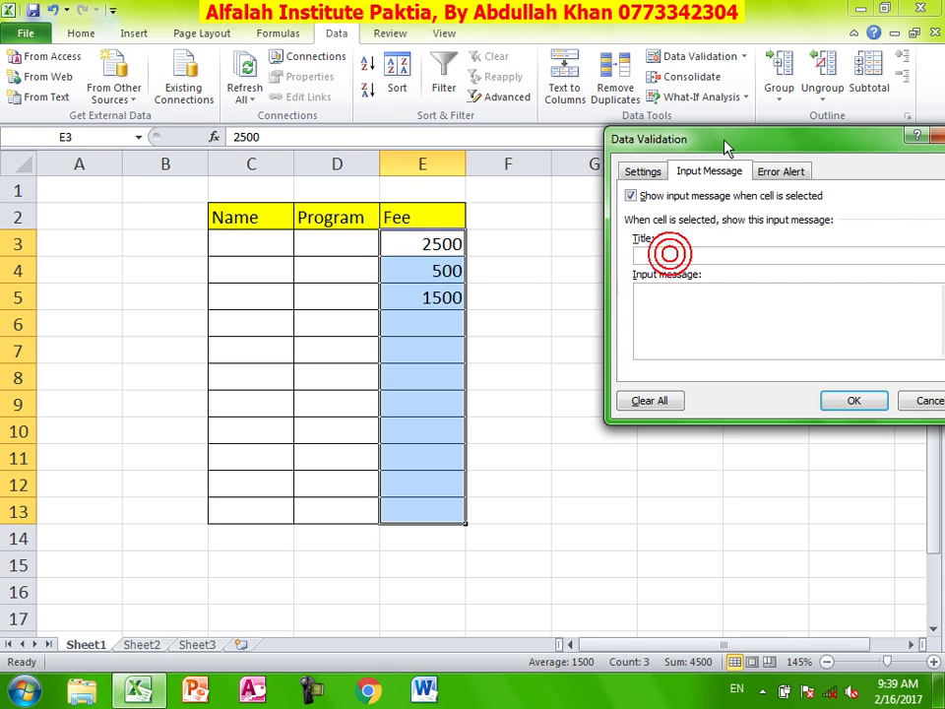
drag(724, 139, 660, 143)
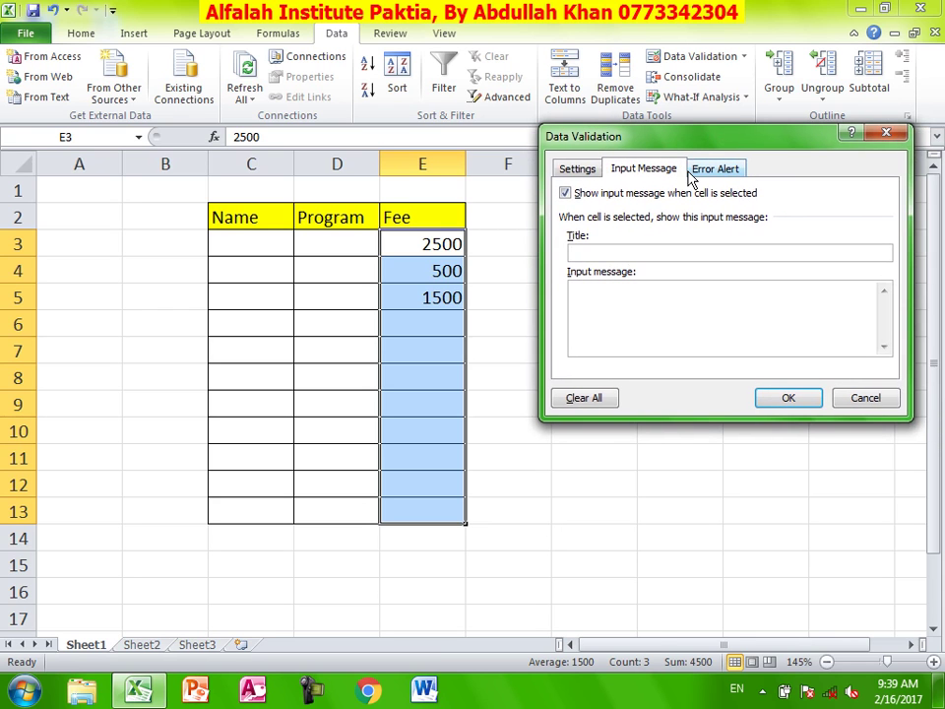
text(Warning)
key(Tab)
text(Enter Fee )
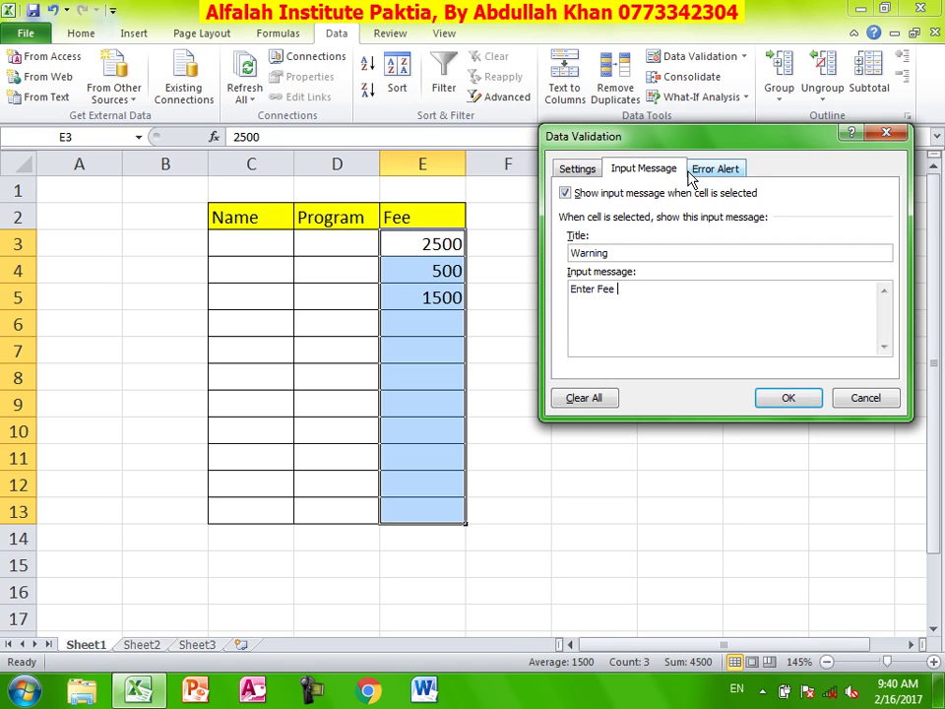
text(b/w 500 and 2500)
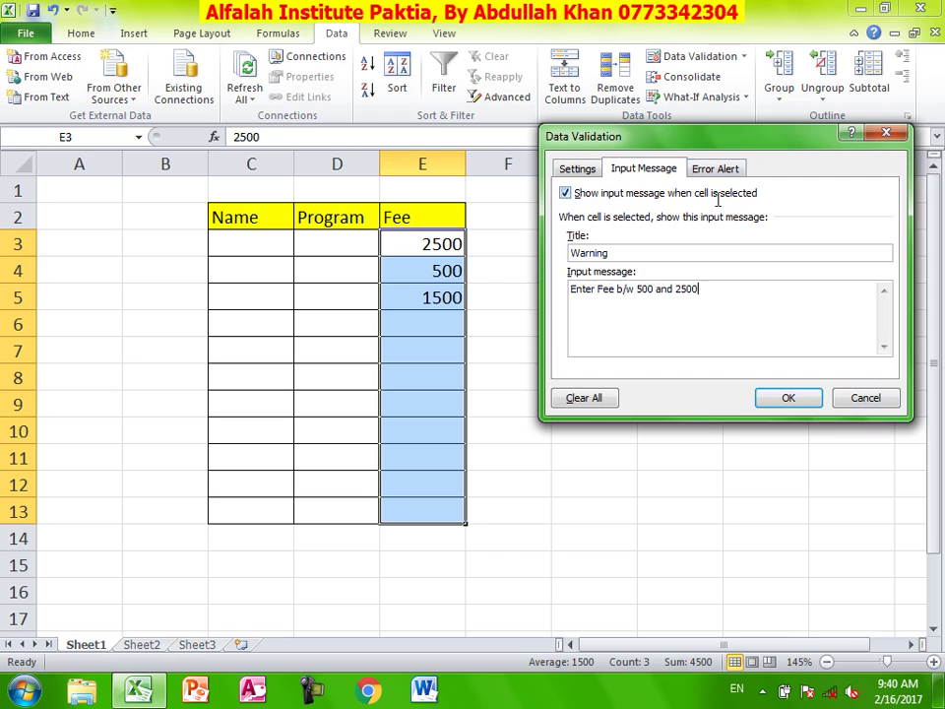
click(788, 397)
click(746, 481)
Try to enter 200 as the fee in cell E6, and cancel the entry
click(434, 323)
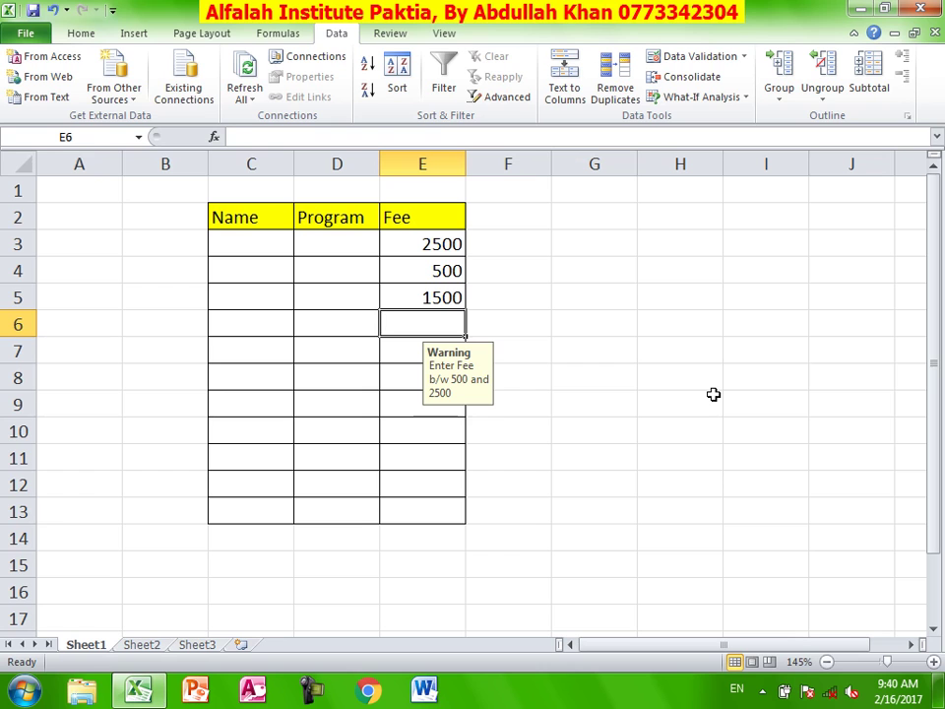
text(200)
key(Return)
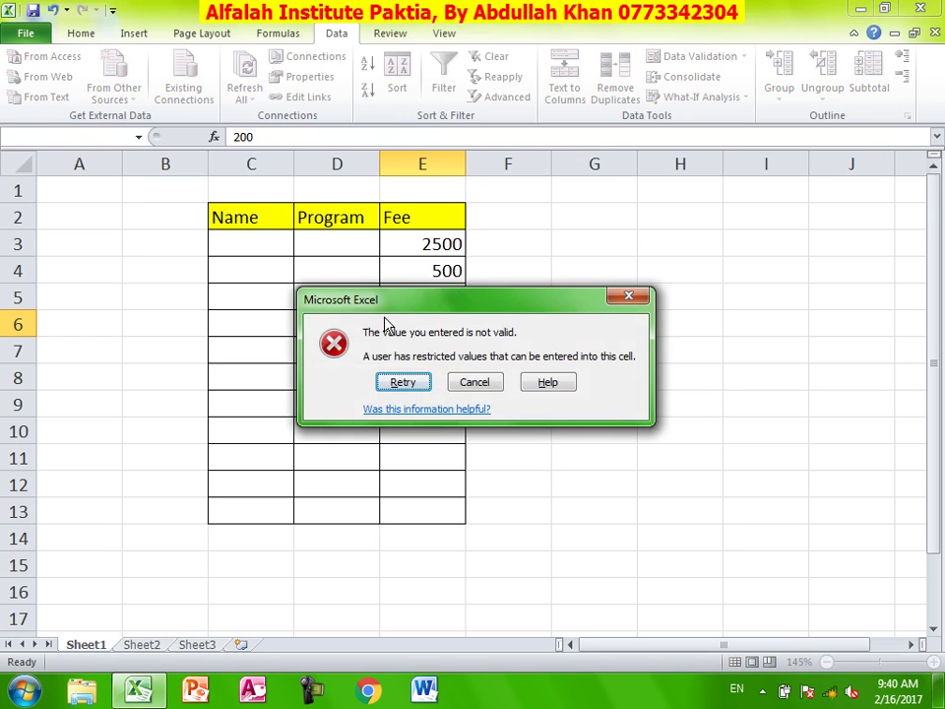
click(462, 386)
Turn off showing the input message on selection for the Fee cells E3:E13
click(429, 244)
drag(430, 243, 436, 512)
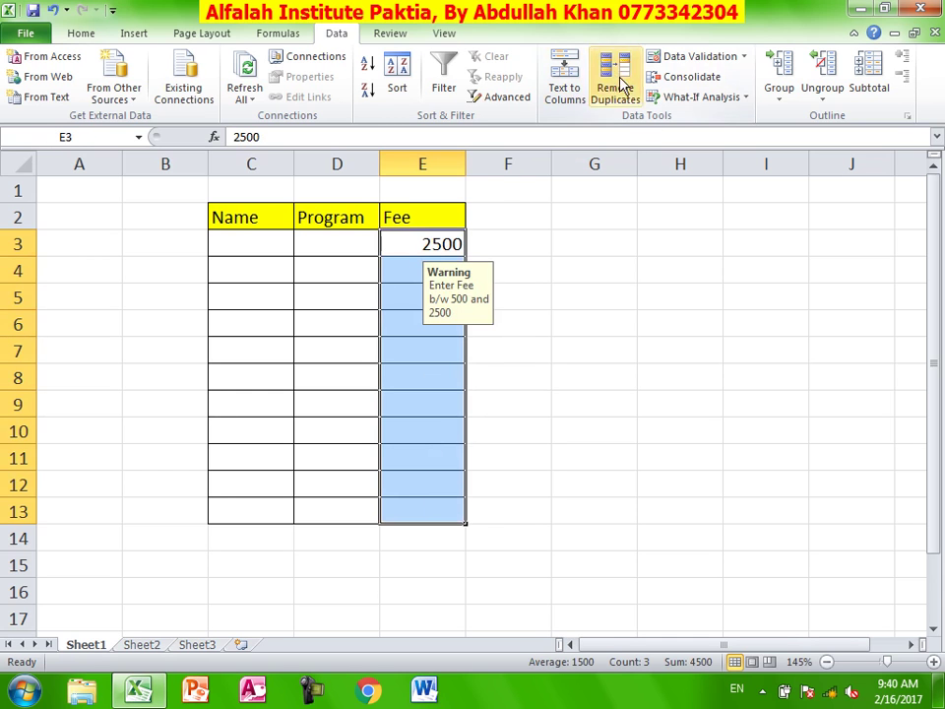
click(697, 62)
click(563, 193)
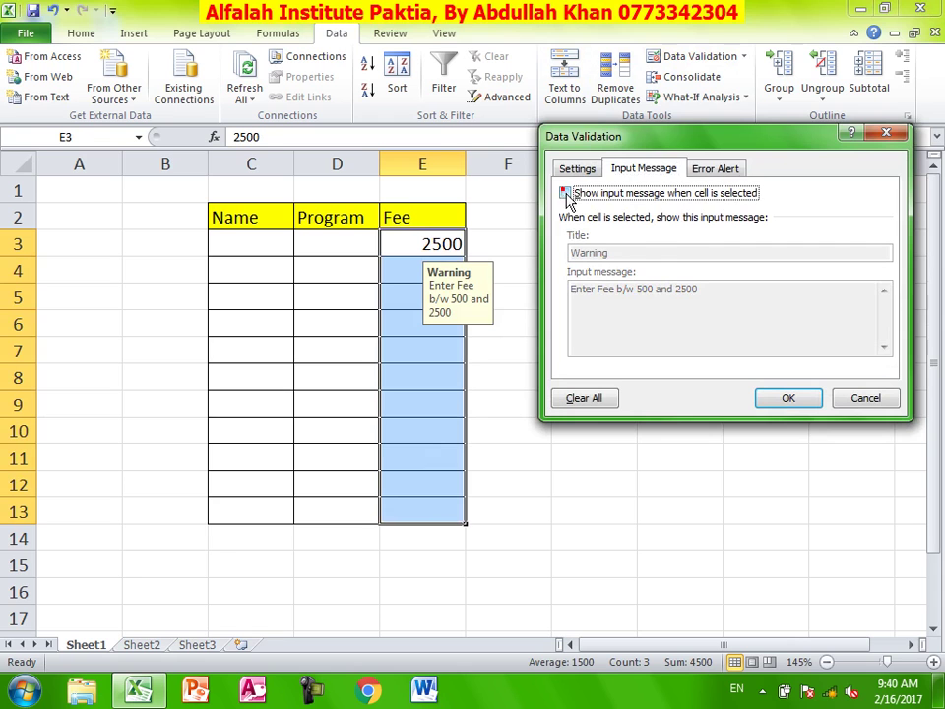
Set the Fee cells' error alert title to "خبردار" and its message to "تاسي غلطي وکړه....... د ۵۰۰ او ۲۵۰۰ تر مینځ فیس داخل کړی"
click(725, 169)
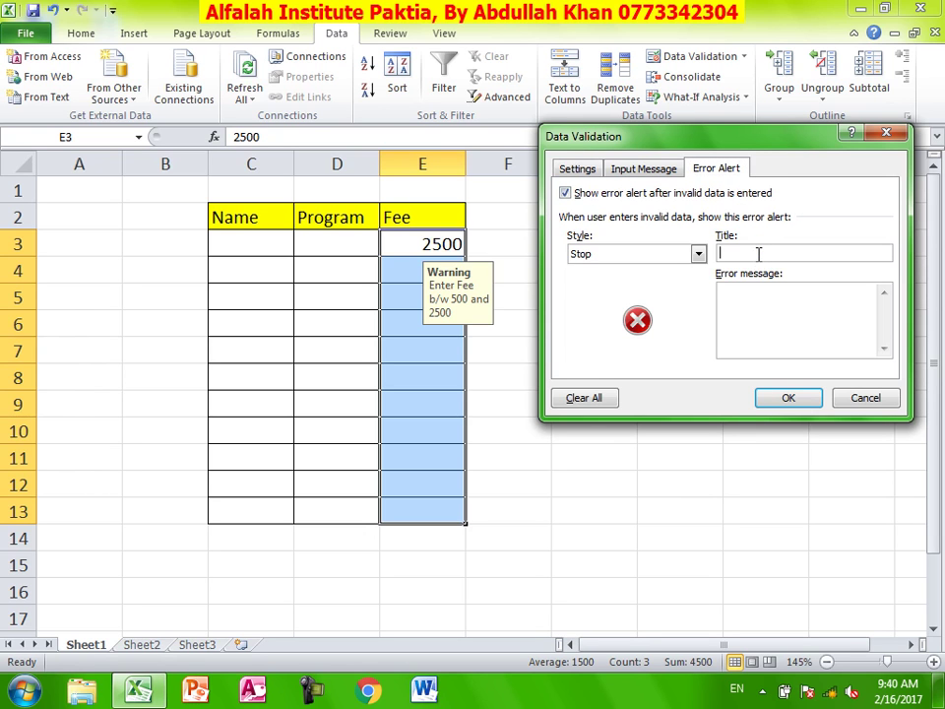
key(alt+shift)
text(ب)
text(ردا)
text(اسې)
text( علی ف)
key(BackSpace)
text(وکړه.......)
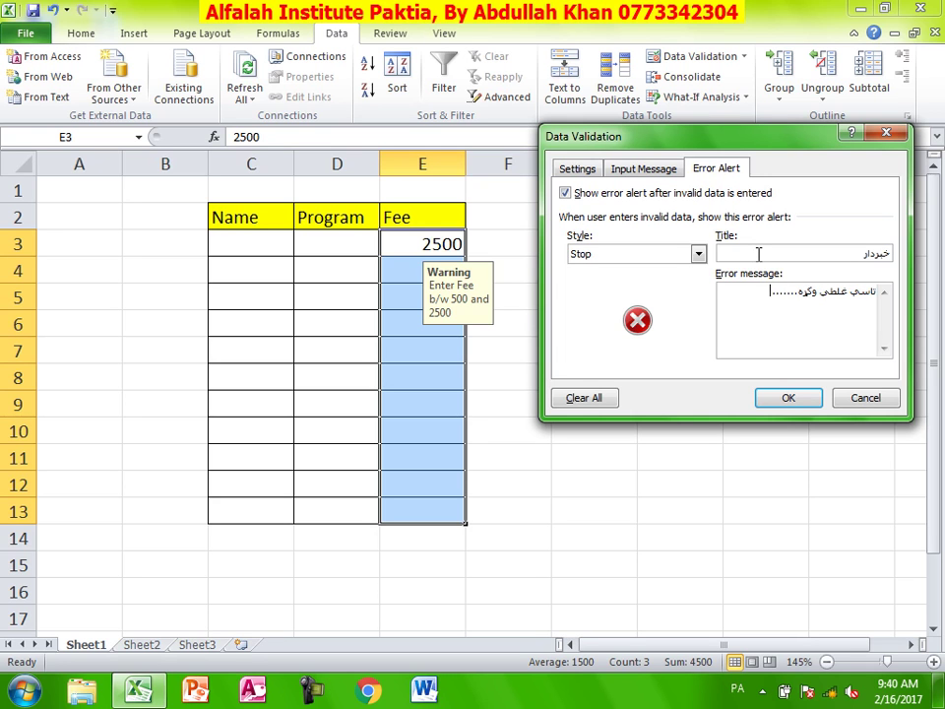
text( د ۵۰۰ او ۲۵۰۰ تر مینځ فیس داخل کړی)
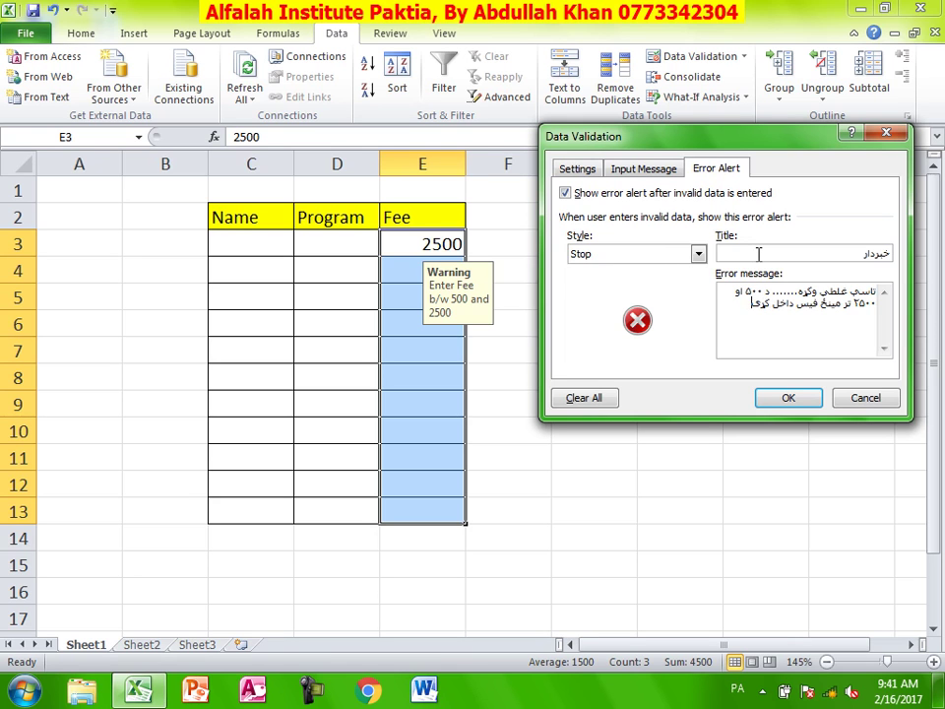
click(794, 397)
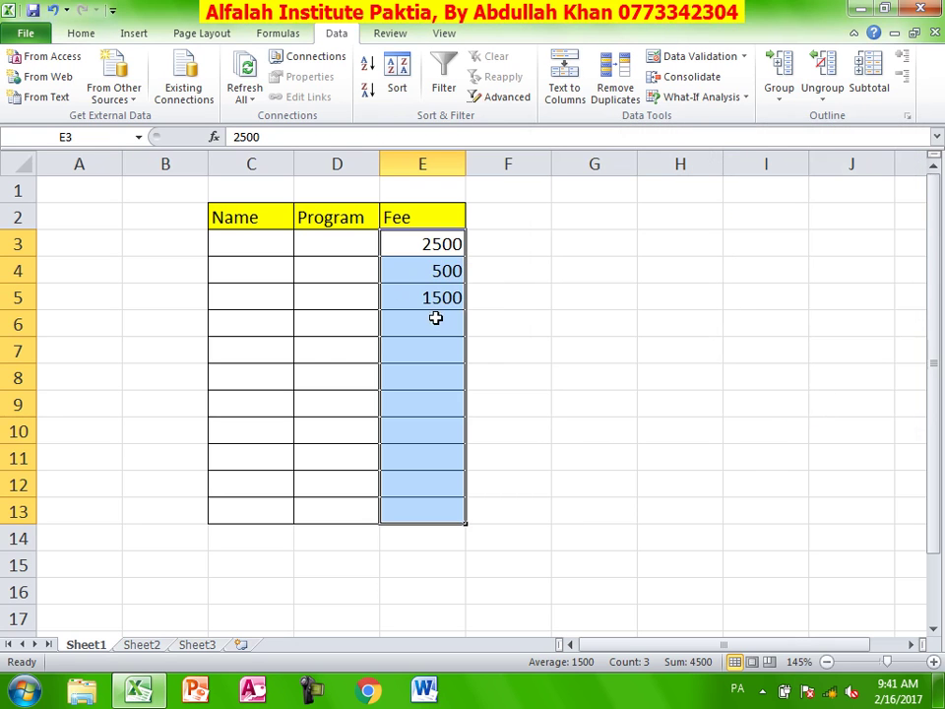
Try to enter 3000 as the fee in cell E6, retry it once, and cancel the entry
click(437, 318)
text(3000)
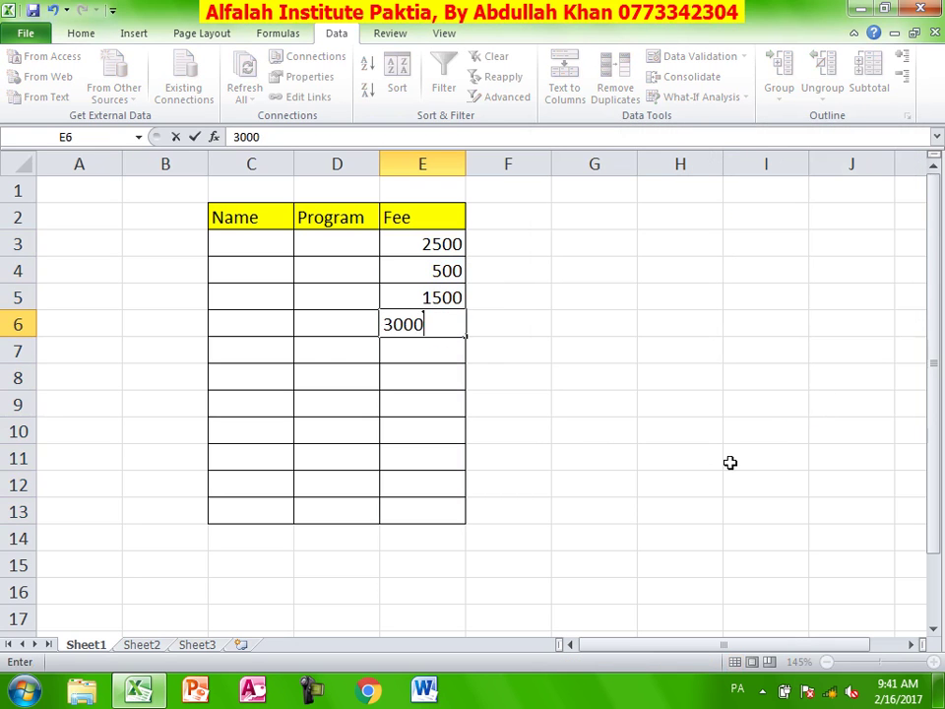
key(Return)
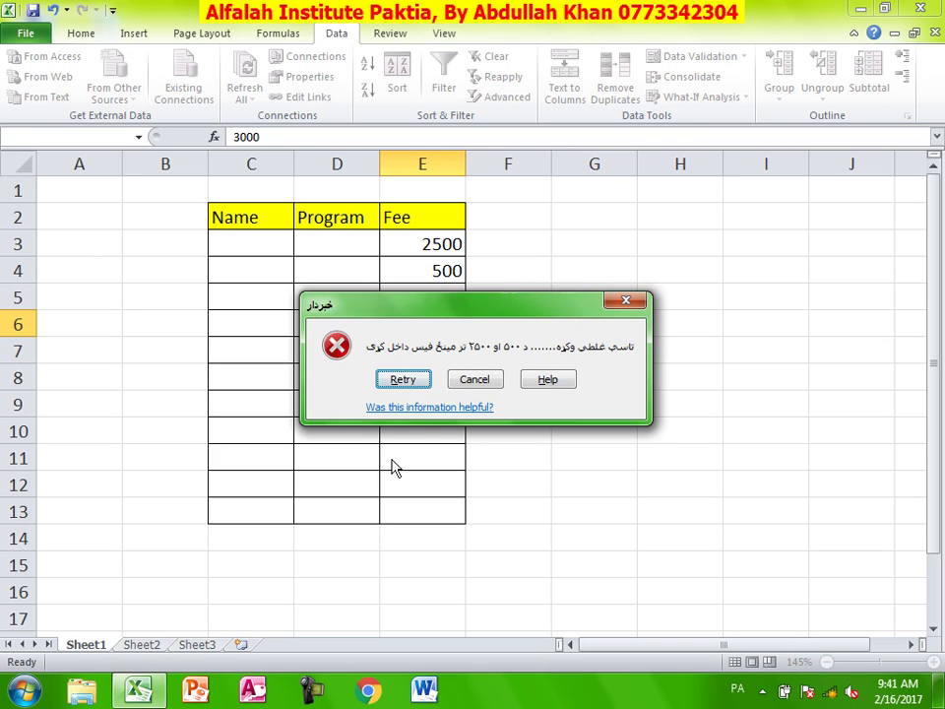
click(411, 382)
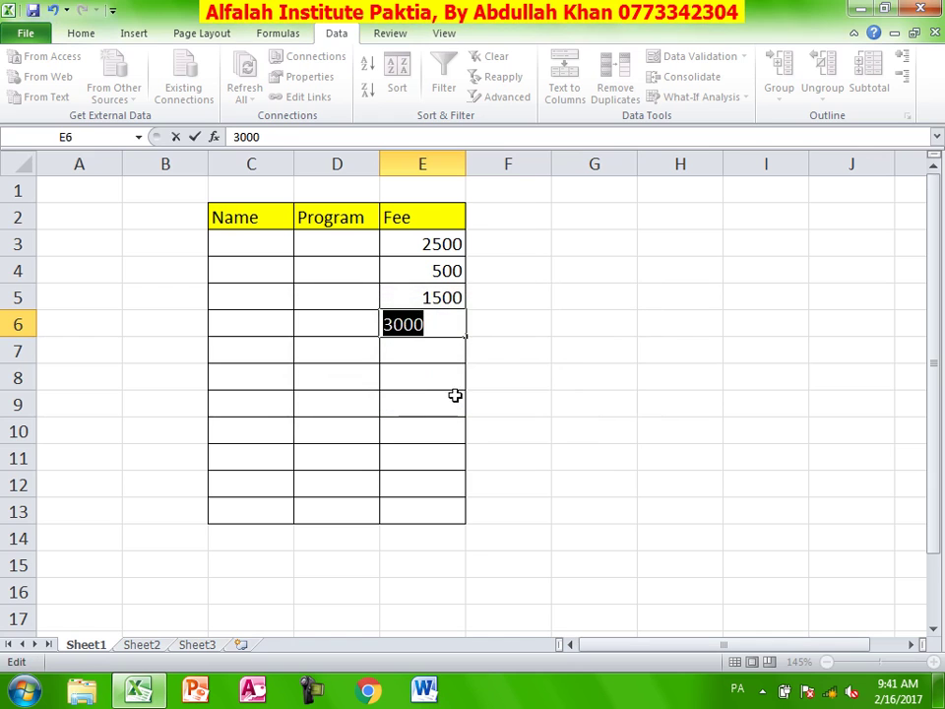
key(Return)
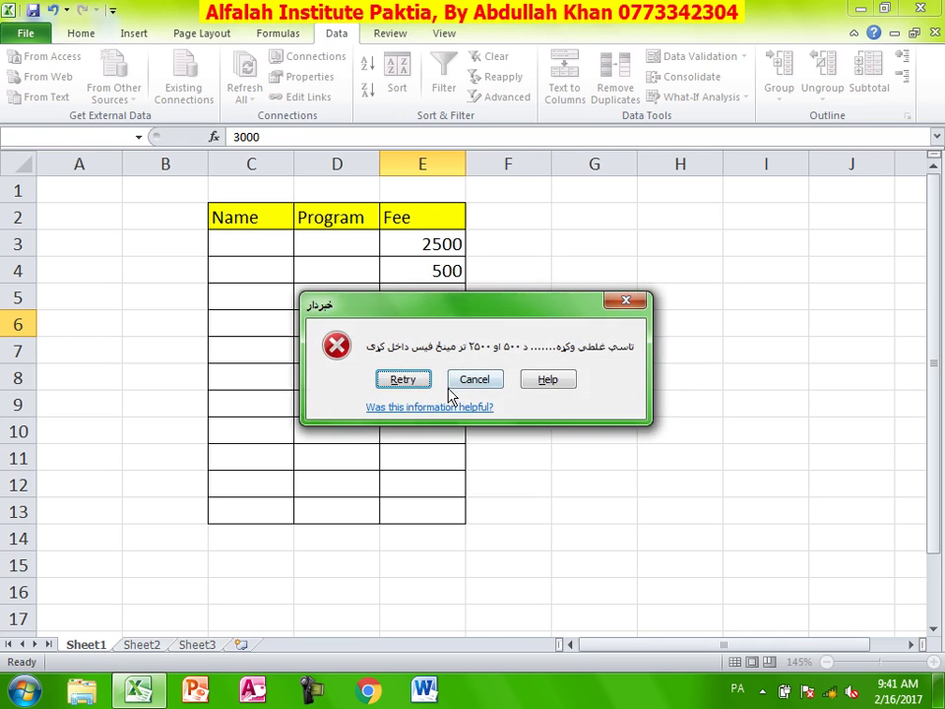
click(489, 381)
Change the error alert style for the Fee cells E3:E13 to Warning
drag(435, 245, 439, 511)
click(677, 56)
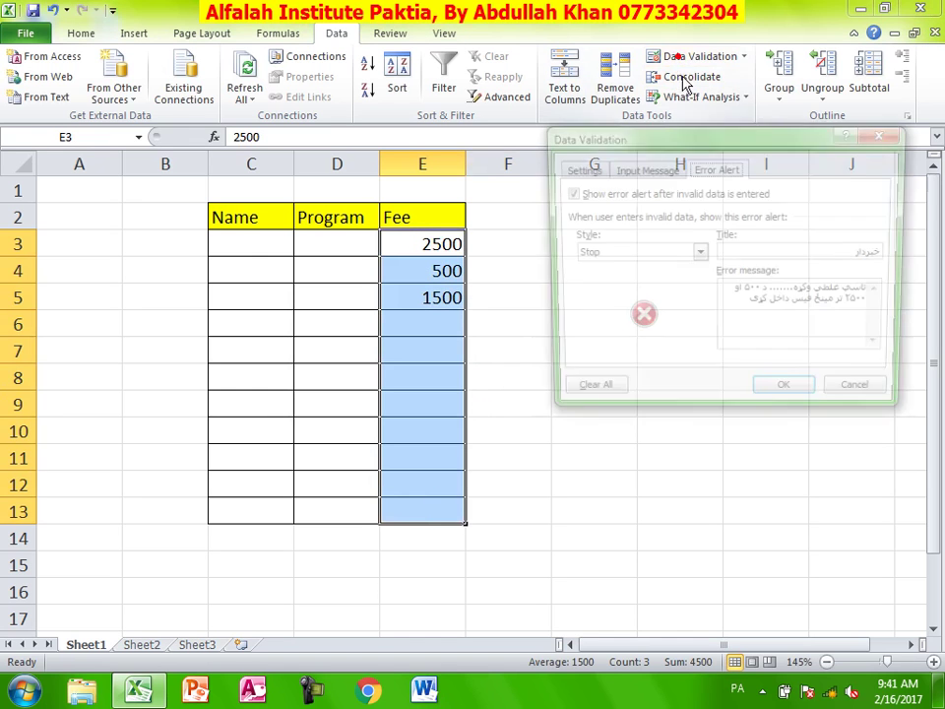
click(699, 254)
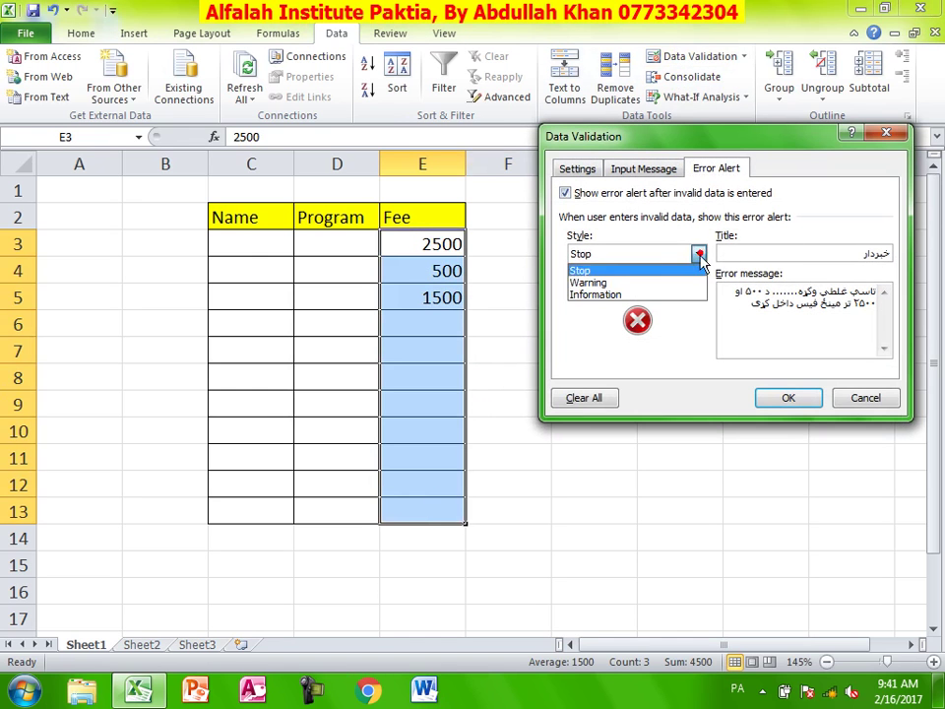
click(676, 284)
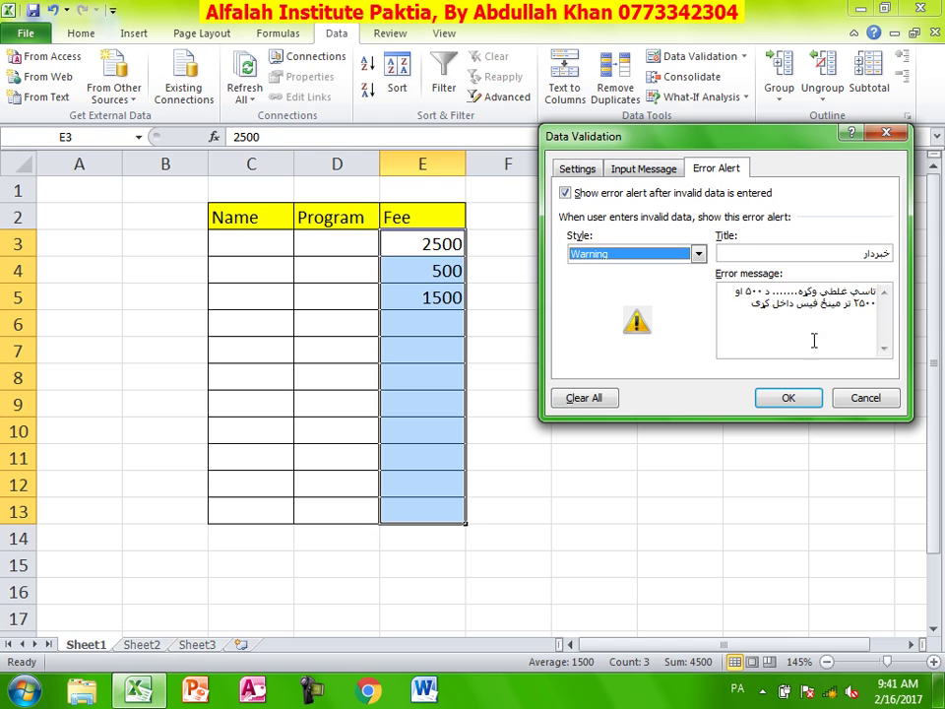
click(790, 402)
Enter 300 as the fee in cell E7 and choose to continue despite the warning
click(433, 341)
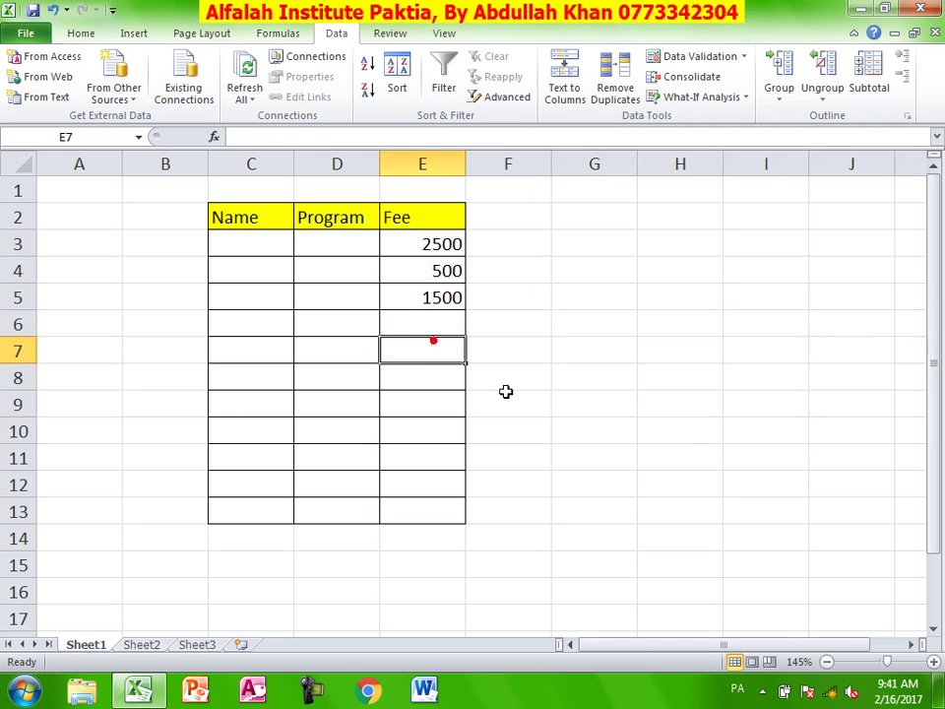
text(300)
key(Return)
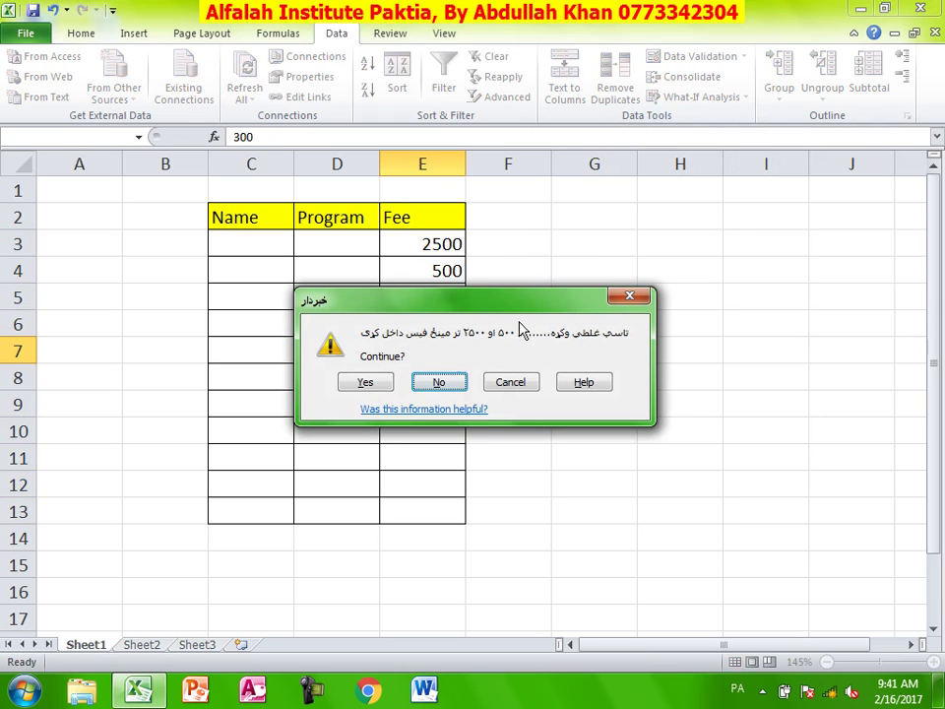
click(365, 384)
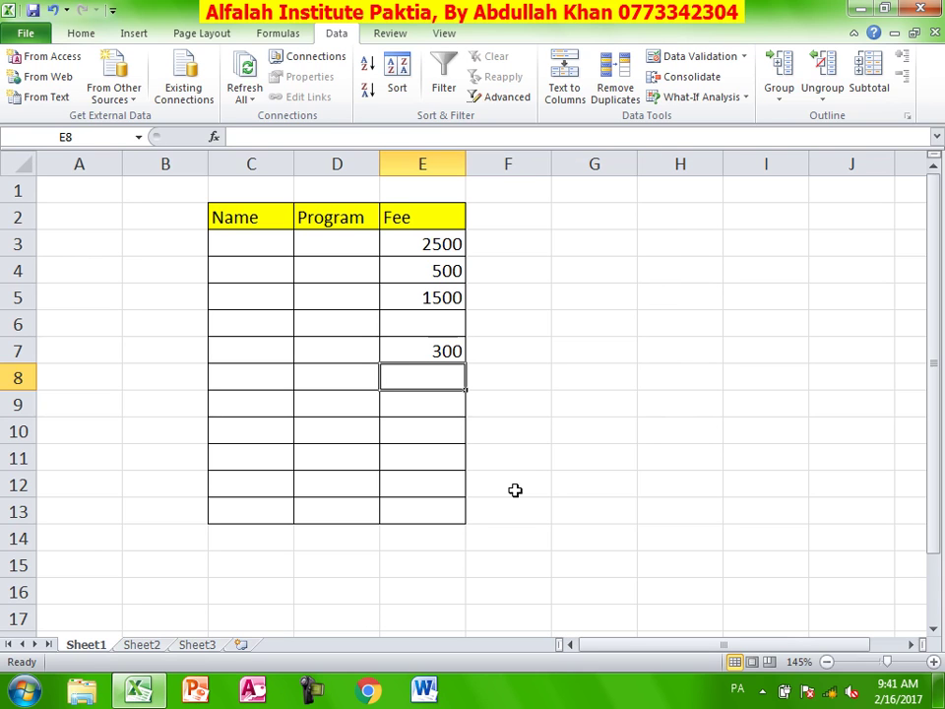
Enter the fees 2255 in cell E8 and 2800 in cell E9, continuing past the warning for the out-of-range value
text(2255)
key(Return)
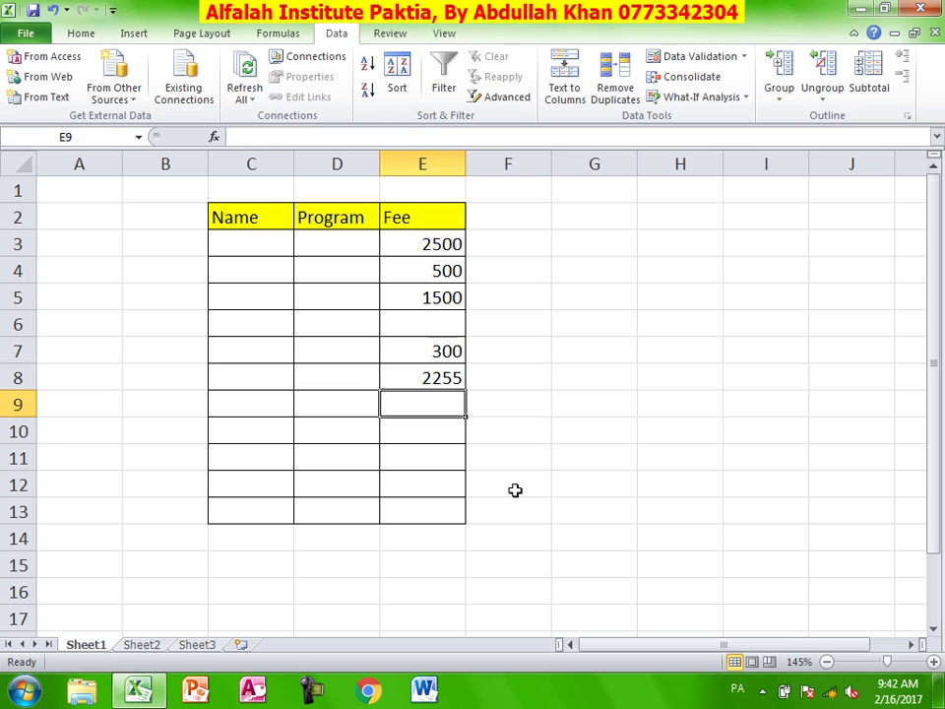
text(2800)
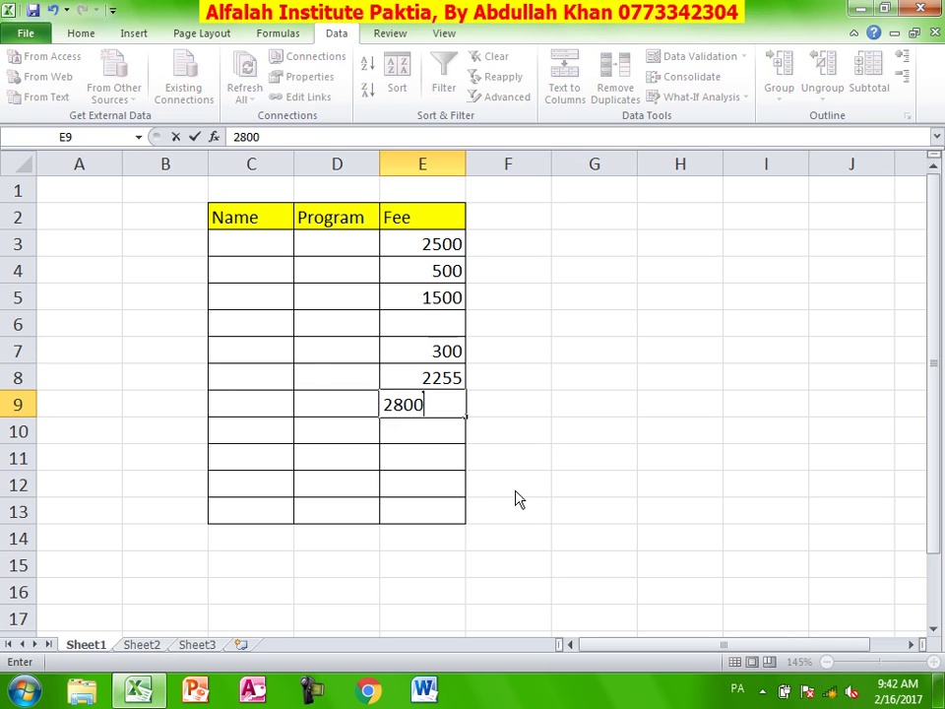
key(Return)
click(369, 382)
Change the error alert style for the Fee cells E3:E13 to Information
drag(436, 236, 441, 507)
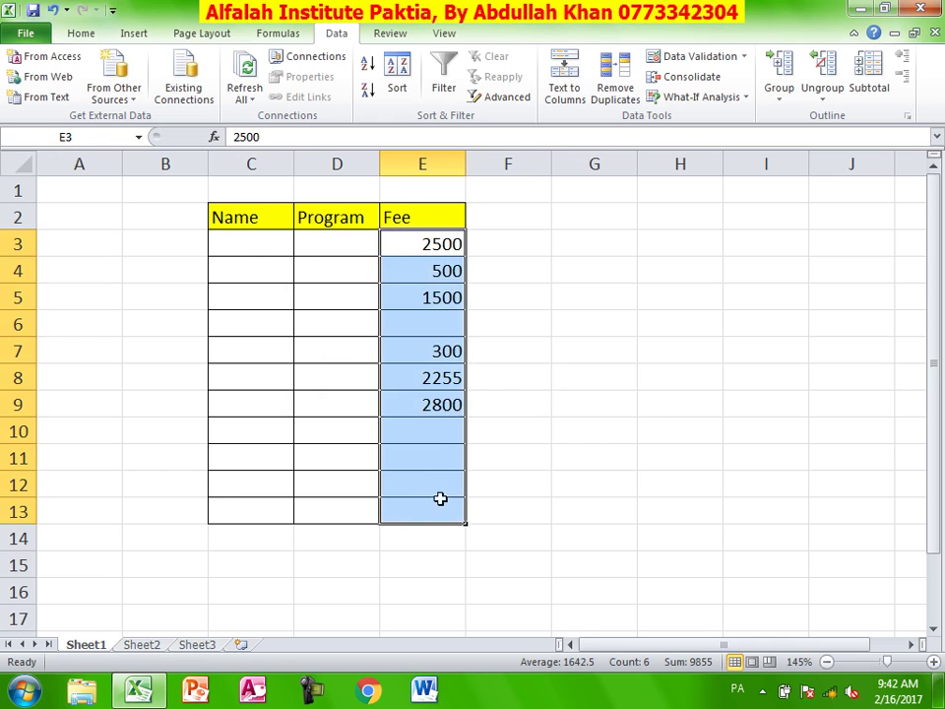
click(678, 56)
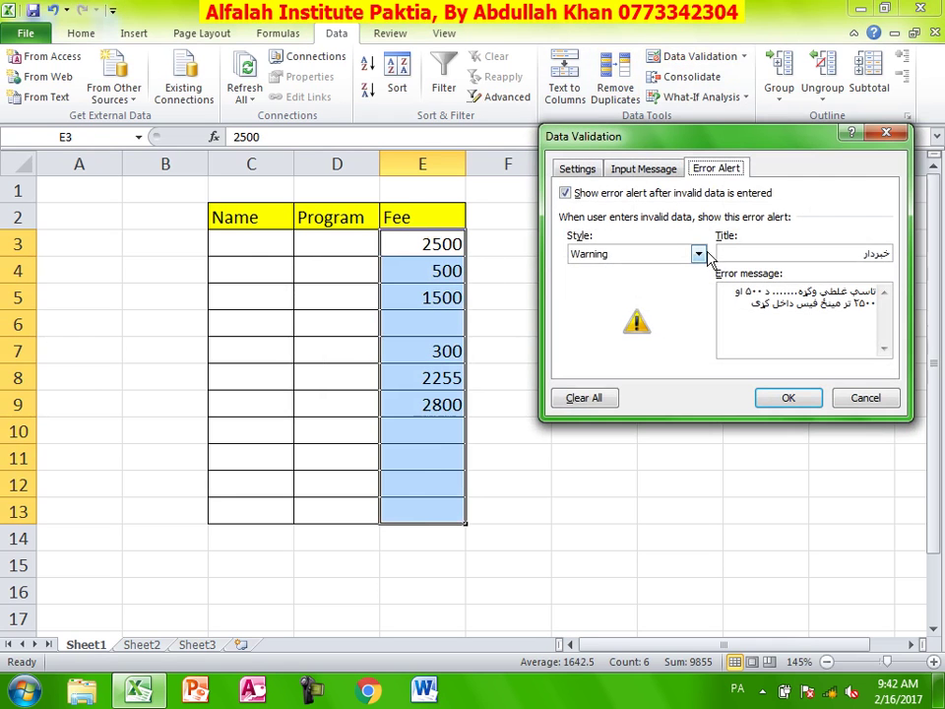
click(699, 253)
click(681, 295)
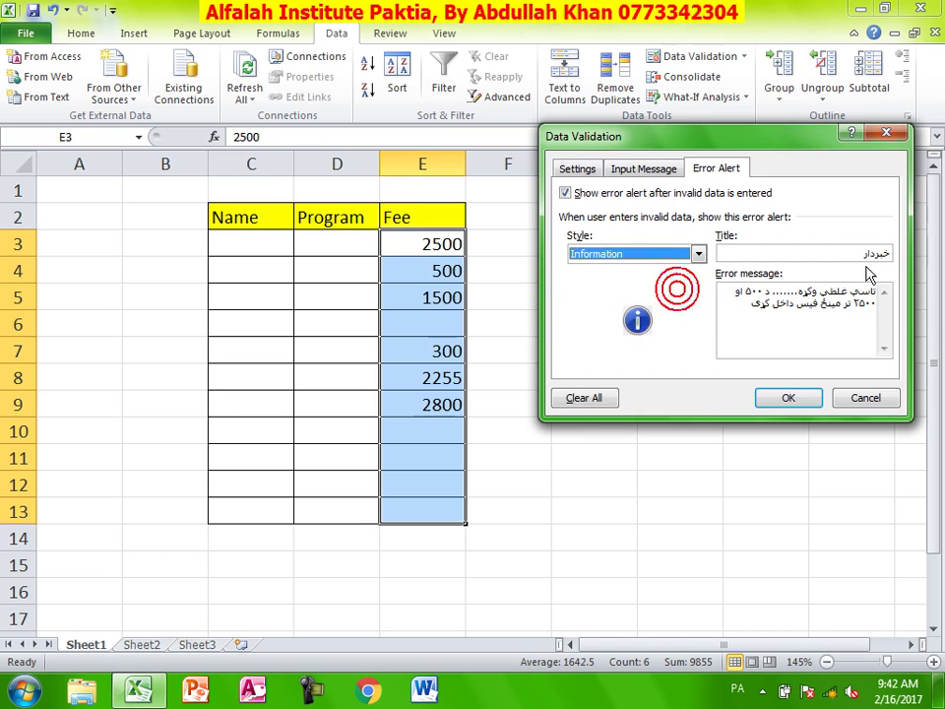
click(788, 398)
Enter 100 as the fee in cell E6 and accept it in the information alert
click(428, 326)
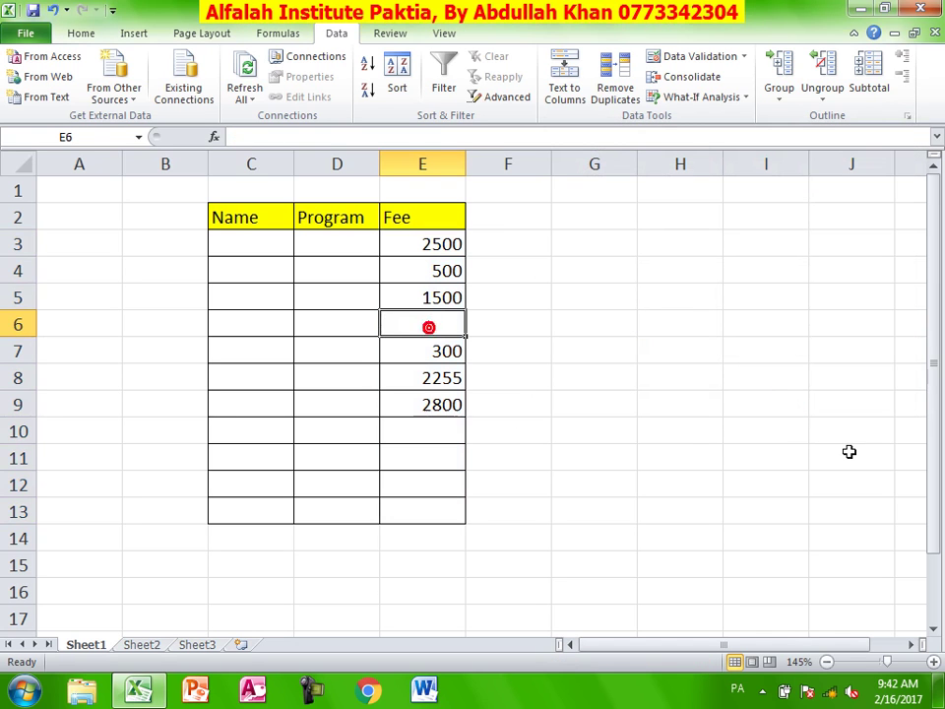
text(100)
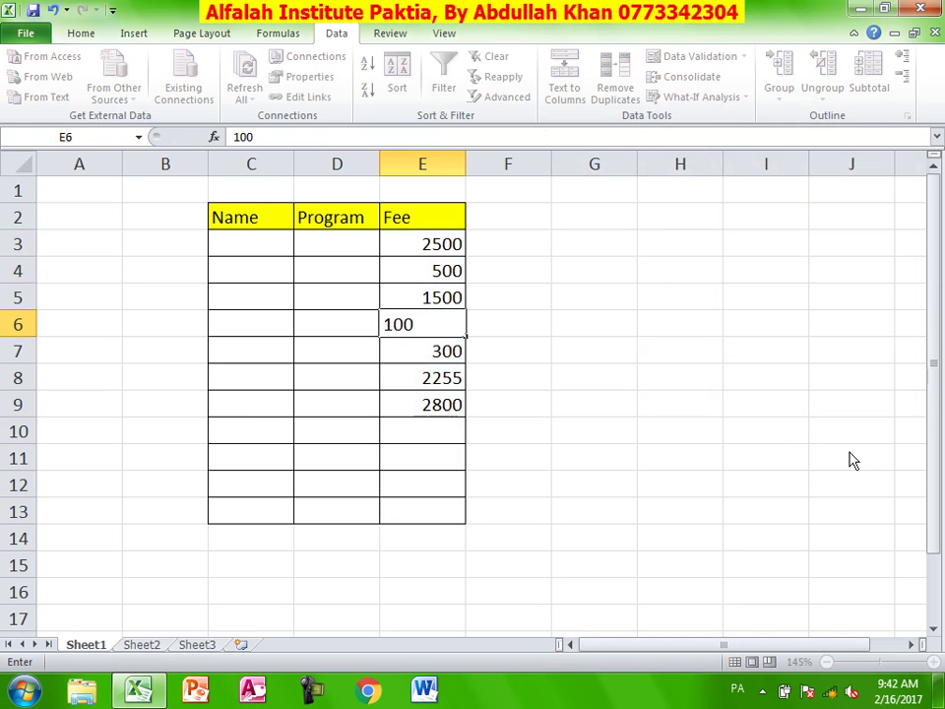
key(Return)
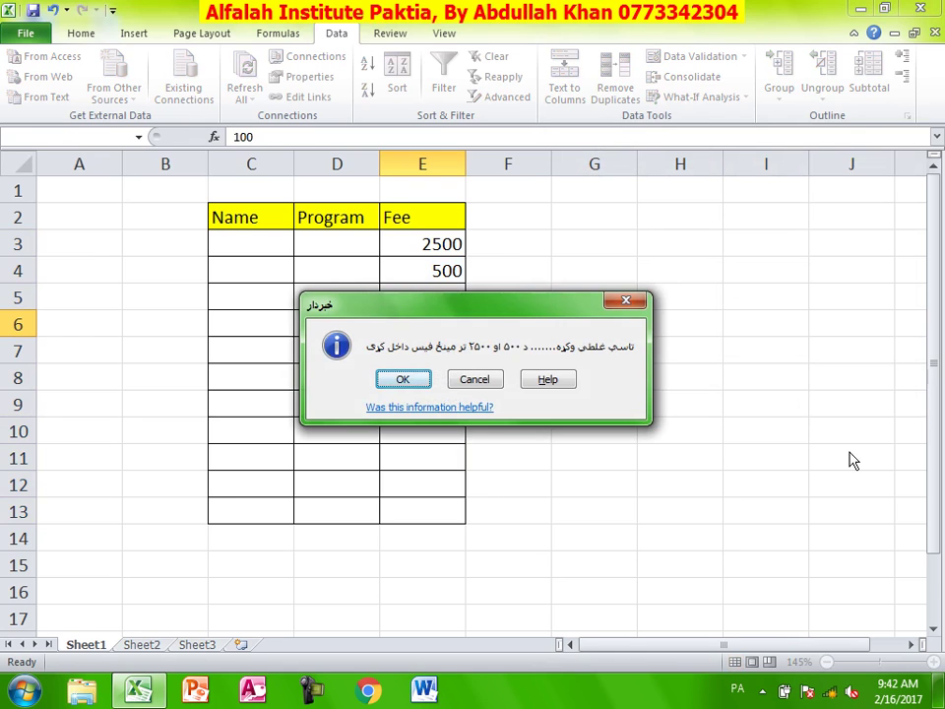
key(Return)
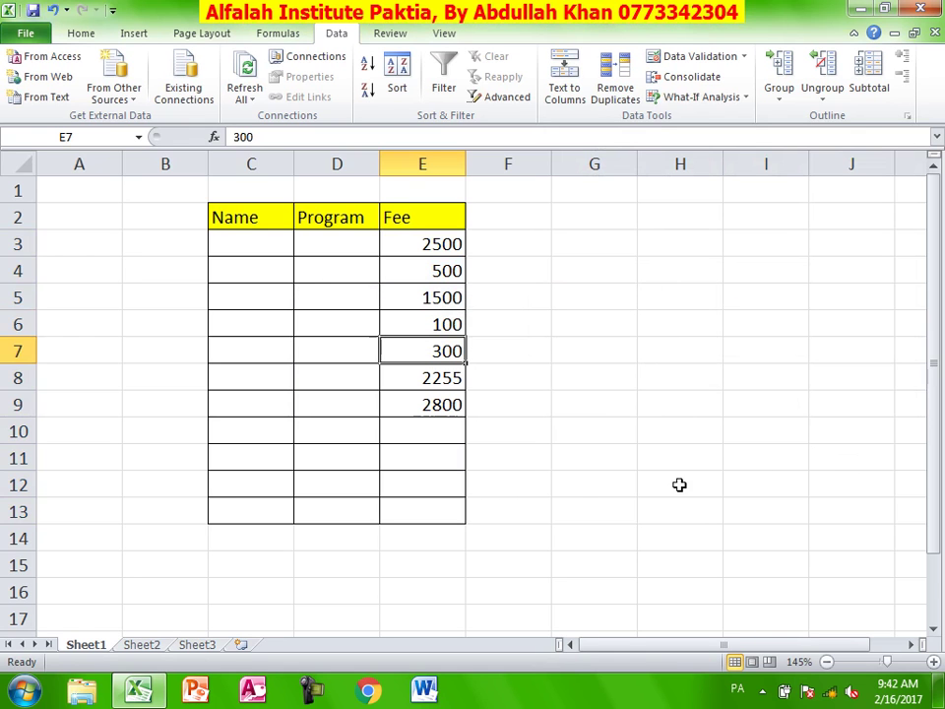
Circle the invalid data in the Fee cells E3:E13, and clear the validation circles again
drag(432, 244, 443, 504)
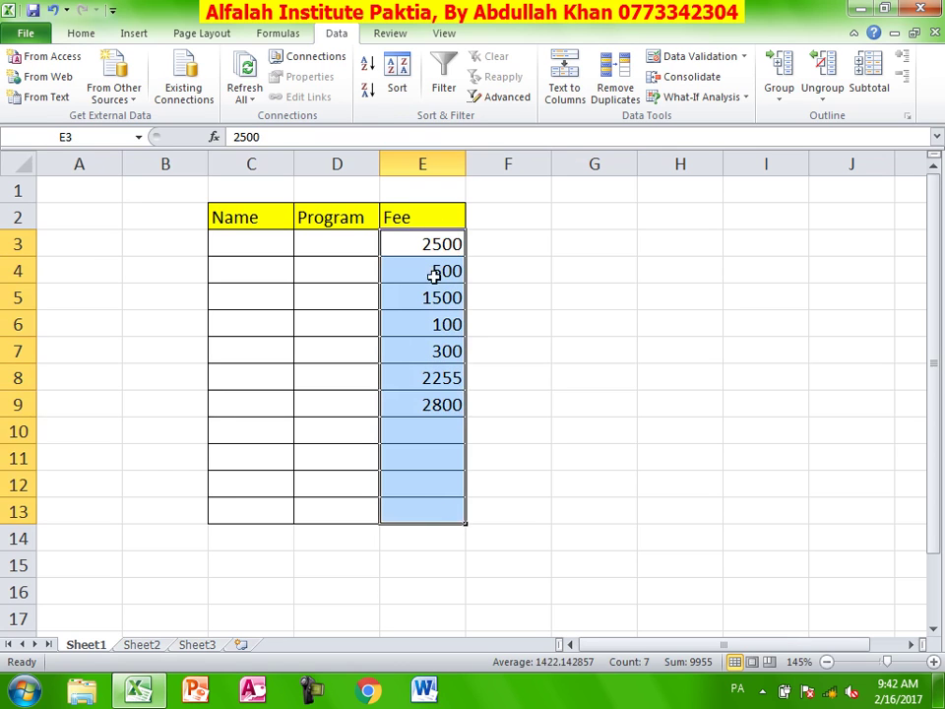
click(745, 59)
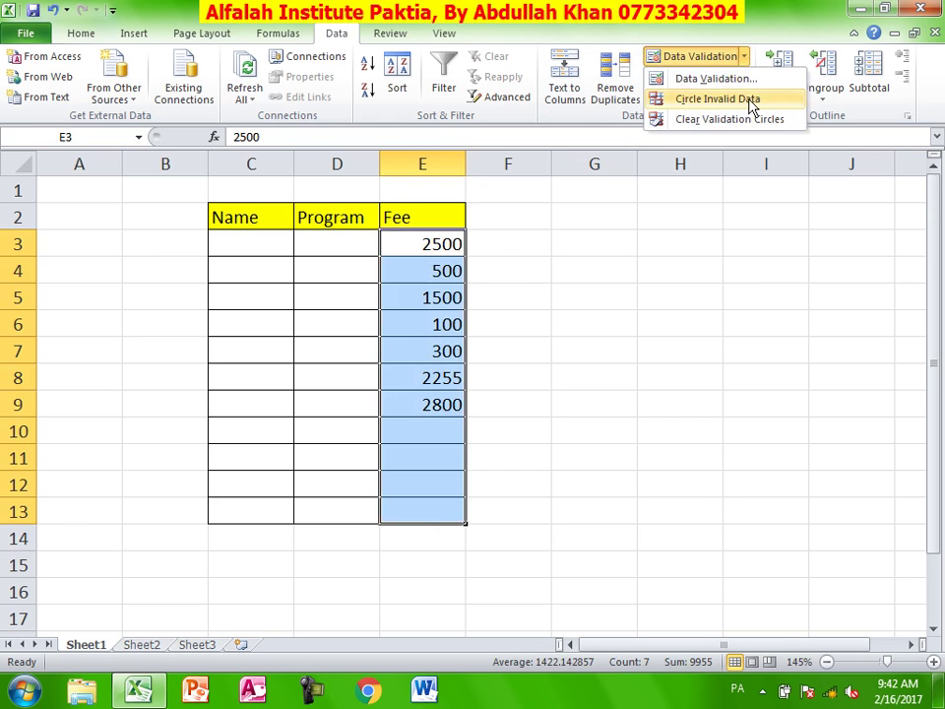
click(753, 102)
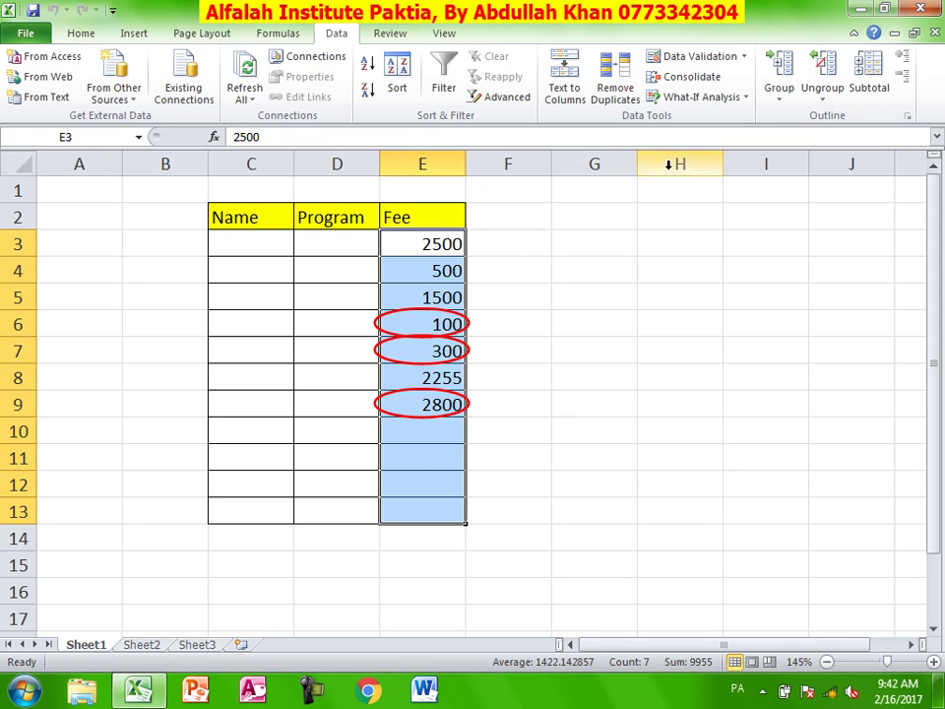
click(744, 56)
click(746, 119)
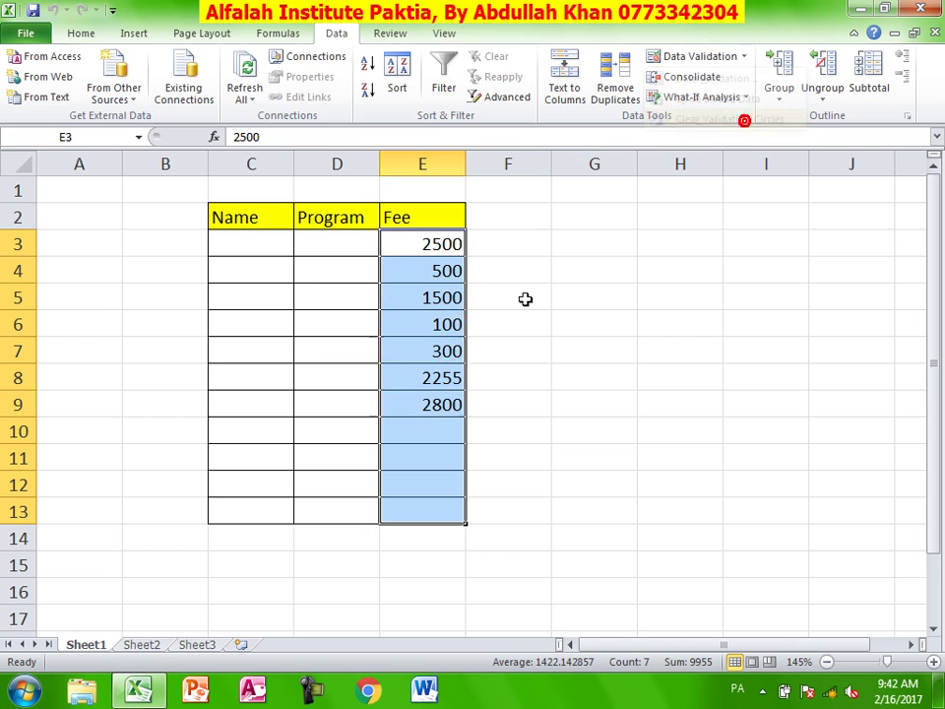
Set the Fee cells' error alert style to Stop and their whole-number criterion to not between 500 and 2500
click(696, 59)
click(633, 254)
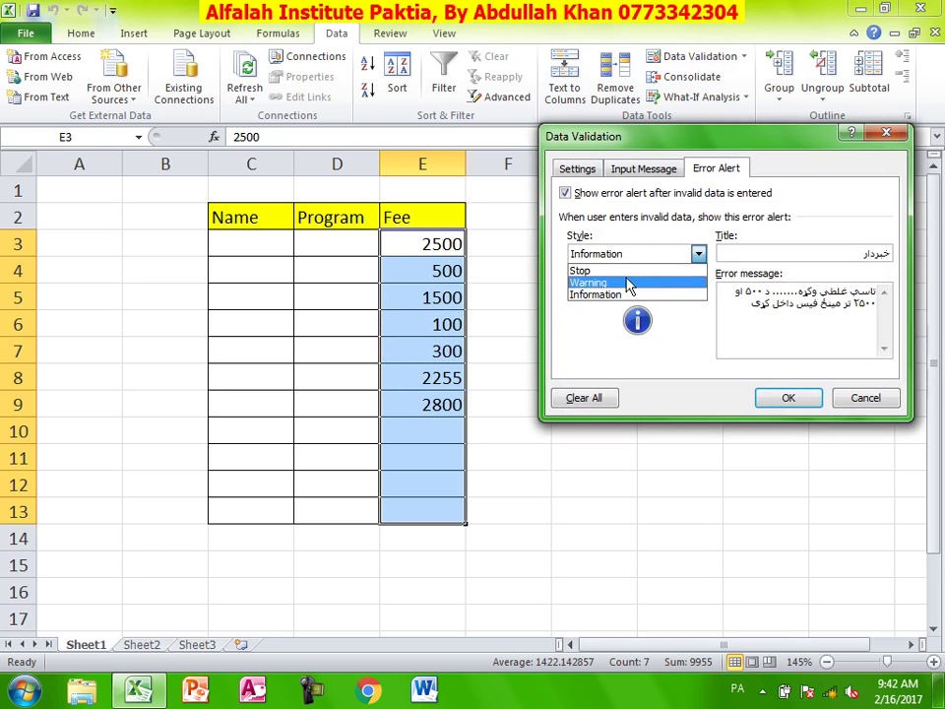
click(624, 272)
click(578, 169)
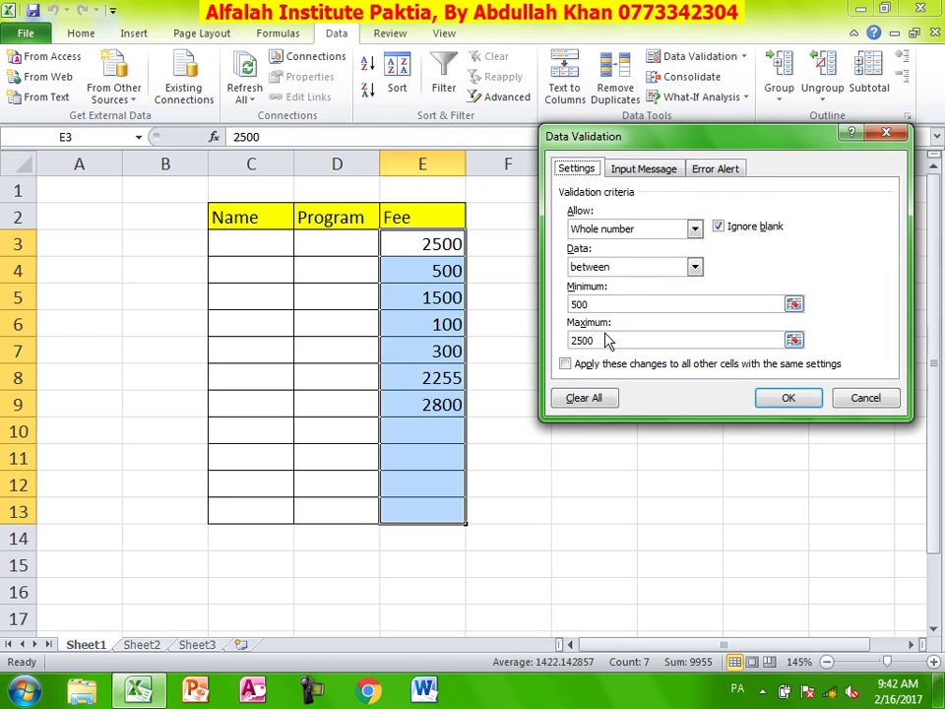
click(695, 267)
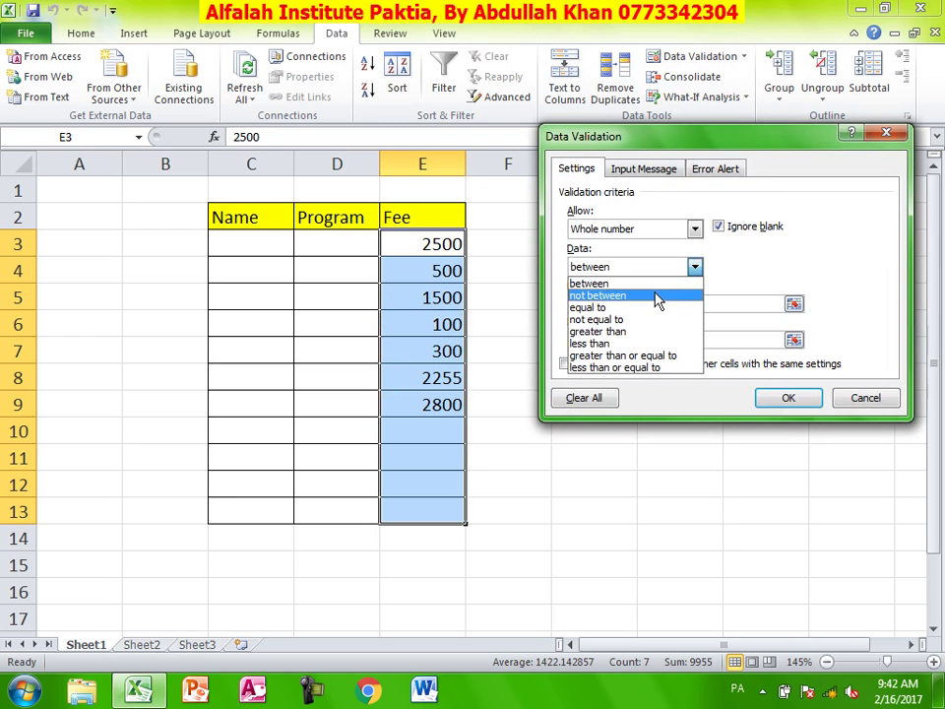
click(656, 295)
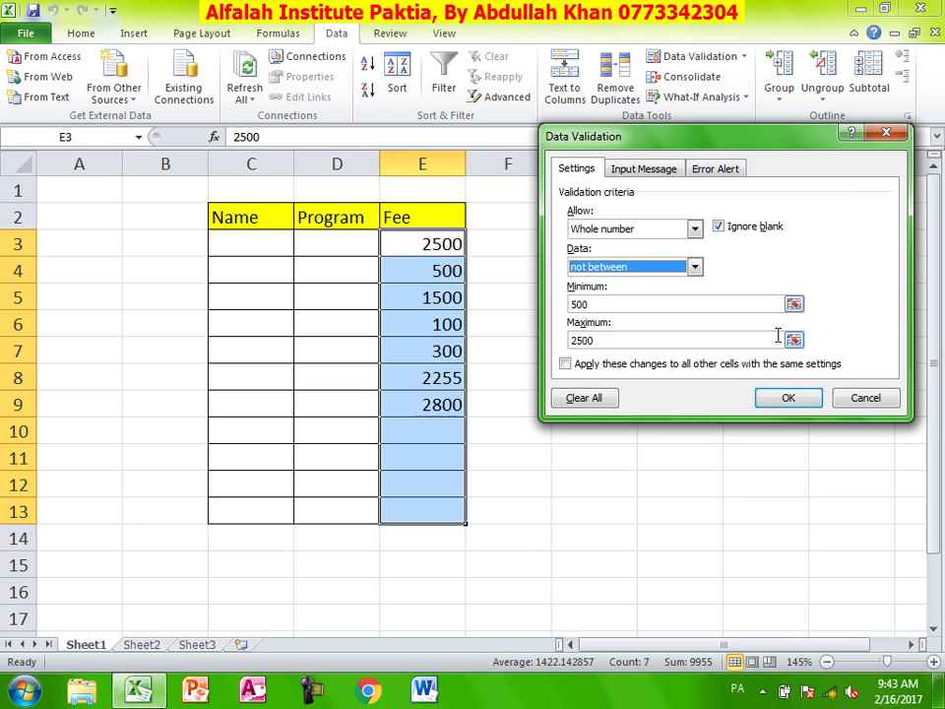
click(763, 399)
Replace the fee in cell E8 with 3000
click(426, 382)
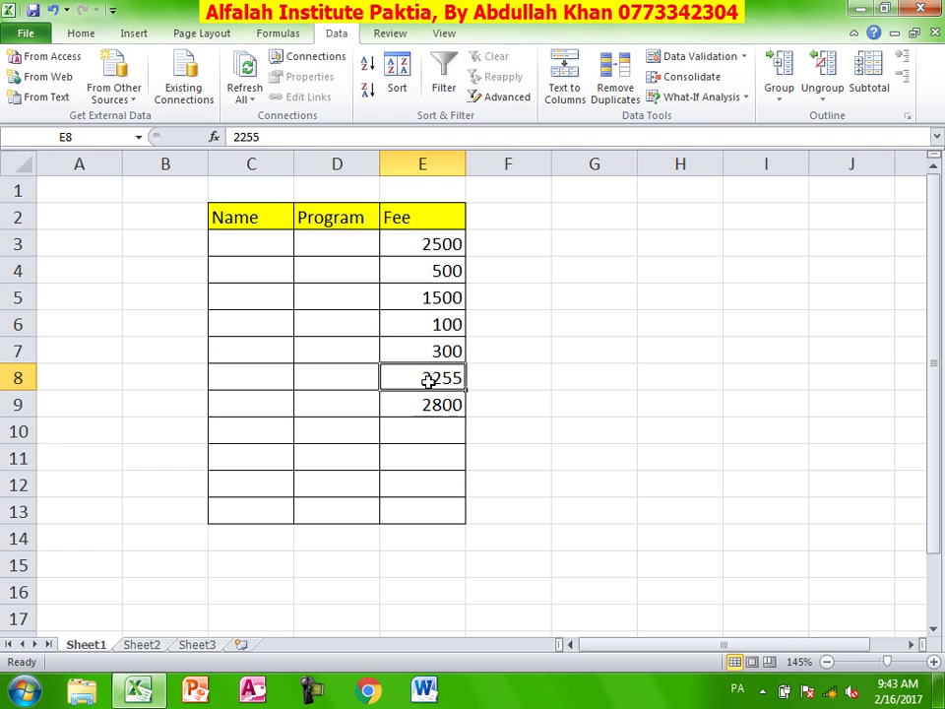
text(3000)
key(Return)
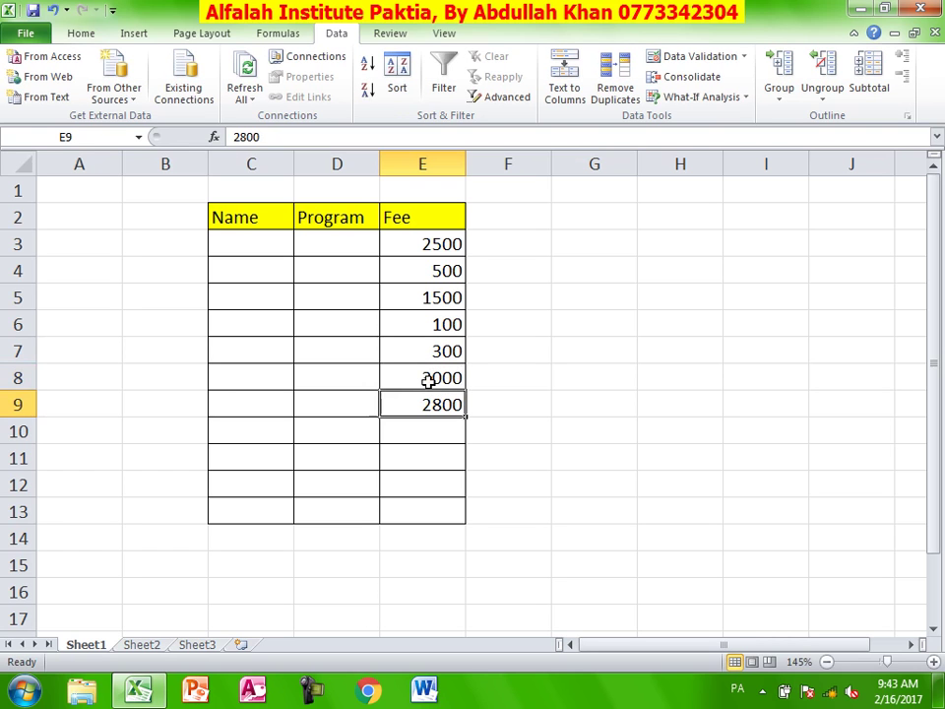
Try to enter 2400 as the fee in cell E9, and cancel the entry
text(2400)
key(Return)
click(478, 382)
Change the validation criterion for the Fee cells E3:E13 to whole numbers equal to 500
drag(445, 244, 434, 512)
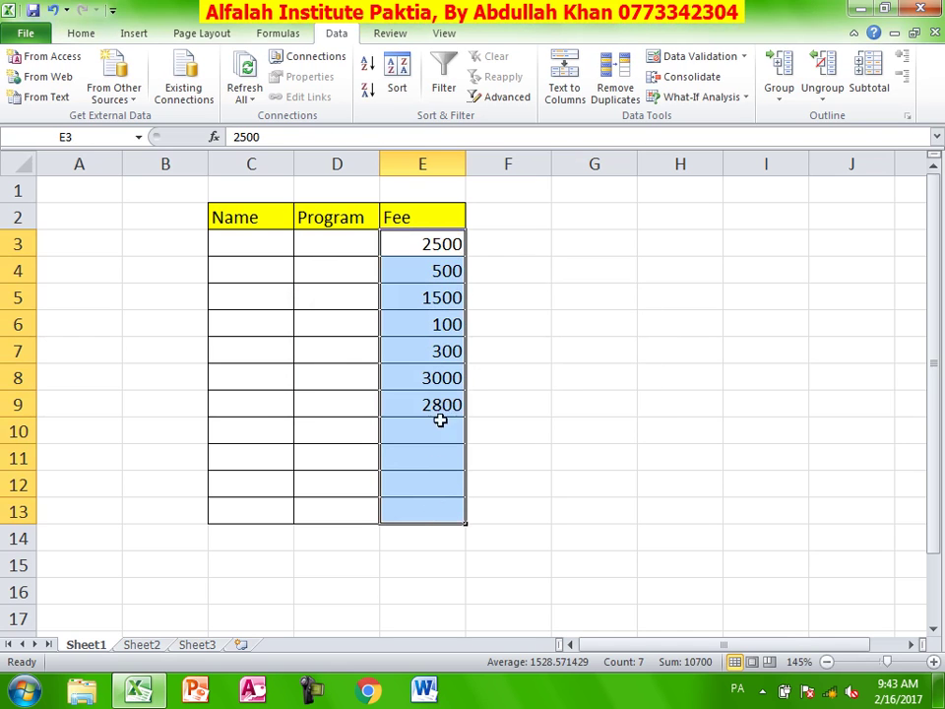
click(688, 56)
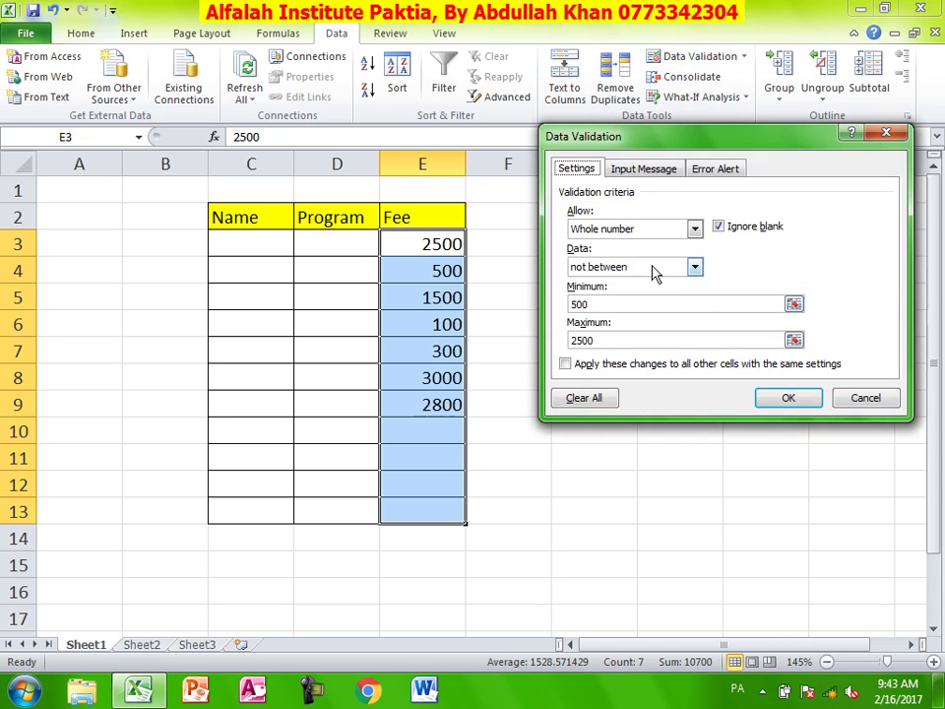
click(652, 266)
click(640, 308)
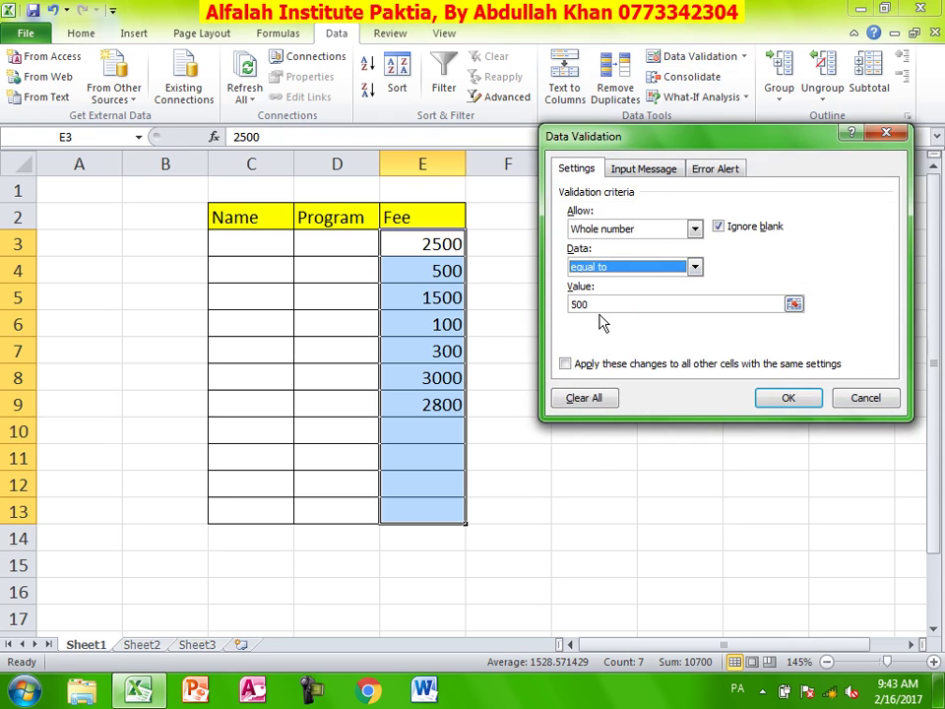
click(787, 395)
Enter 500 as the fee in cell E10
click(450, 430)
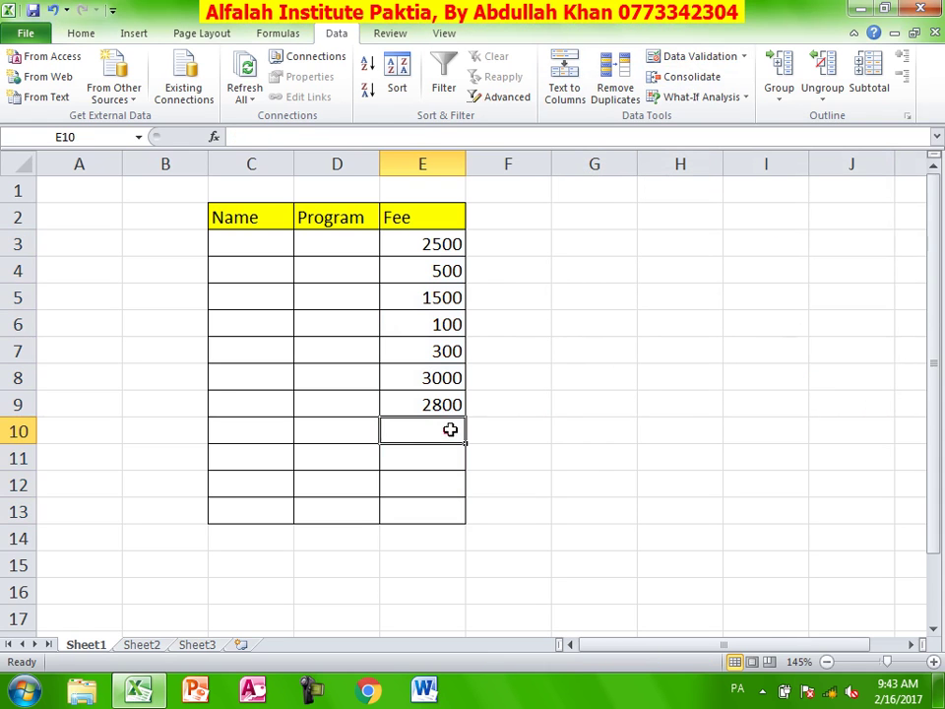
text(500)
key(Return)
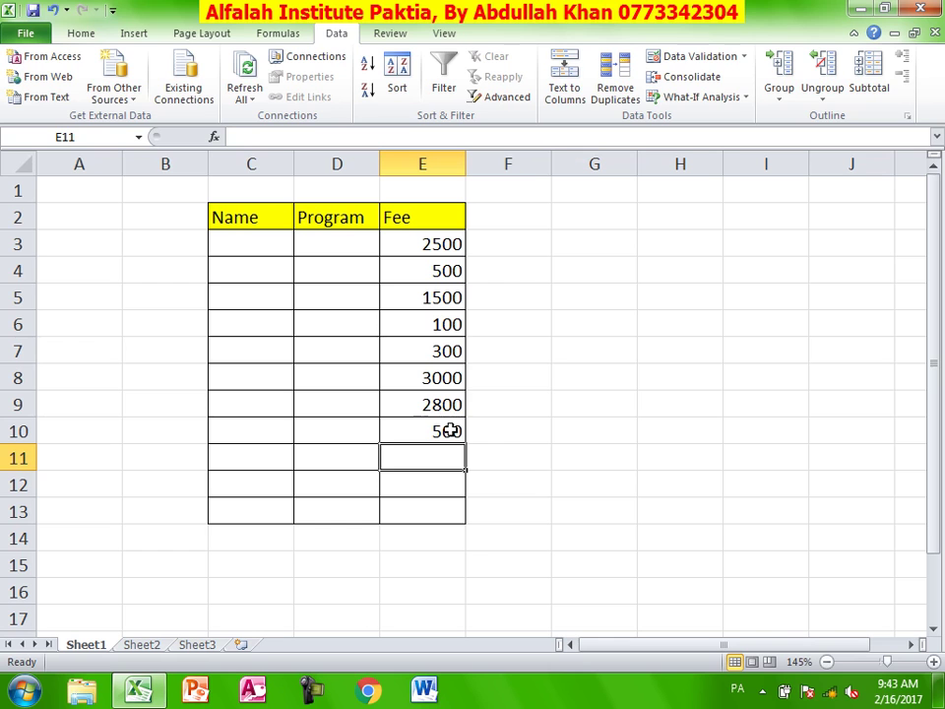
Try to enter 501 and, on retry, 499 as the fee in cell E11, and cancel the entry
text(501)
key(Return)
key(Return)
text(499)
key(Return)
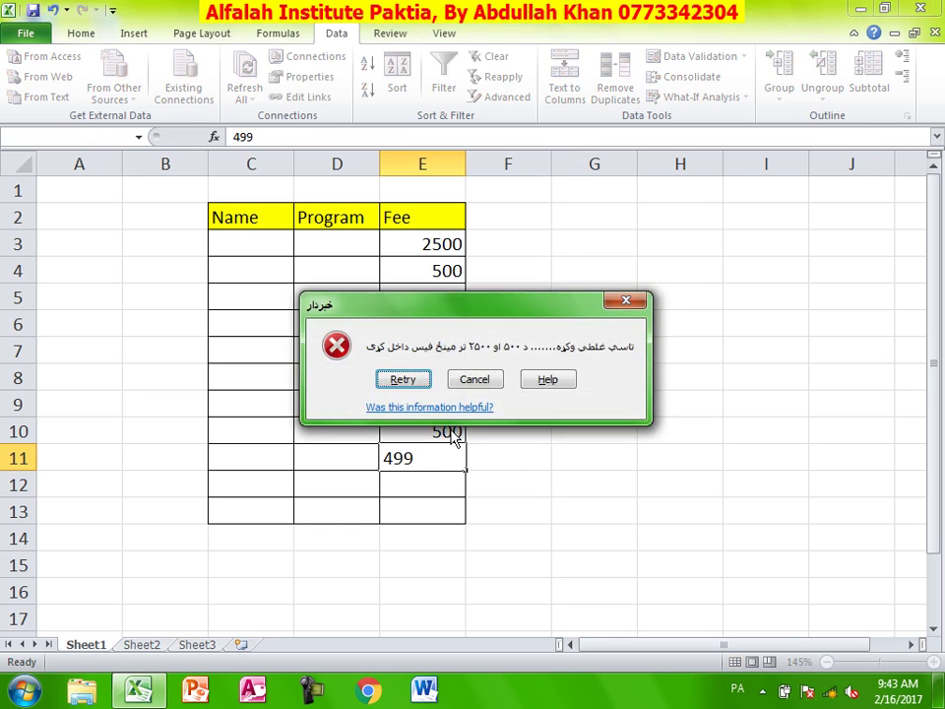
key(Escape)
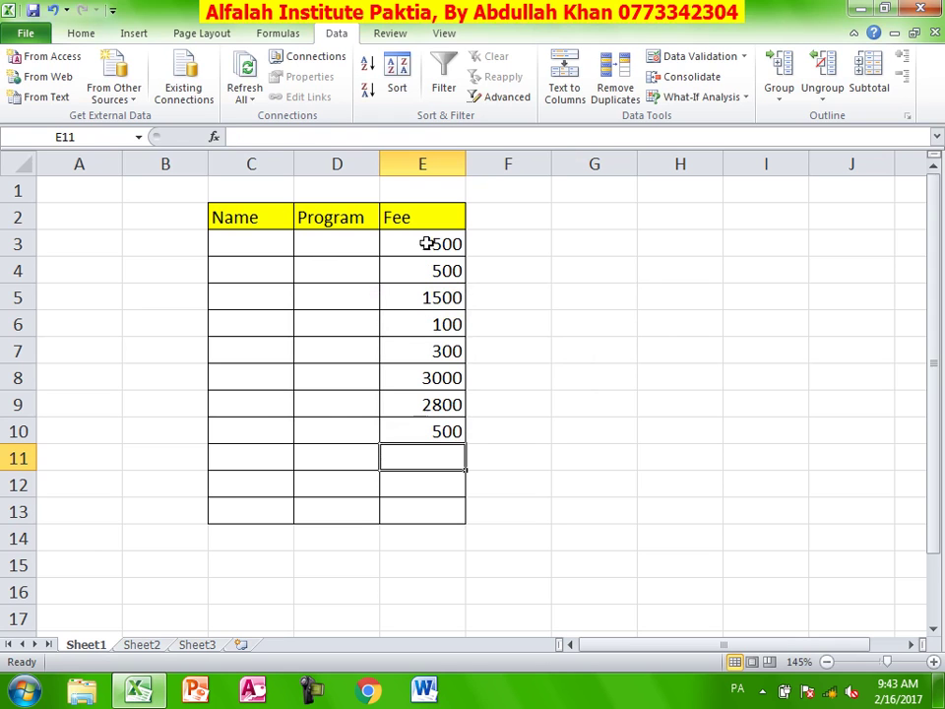
Try to enter 200.1 and then 500.1 as the fee in cell E11, cancelling each entry
text(200.1)
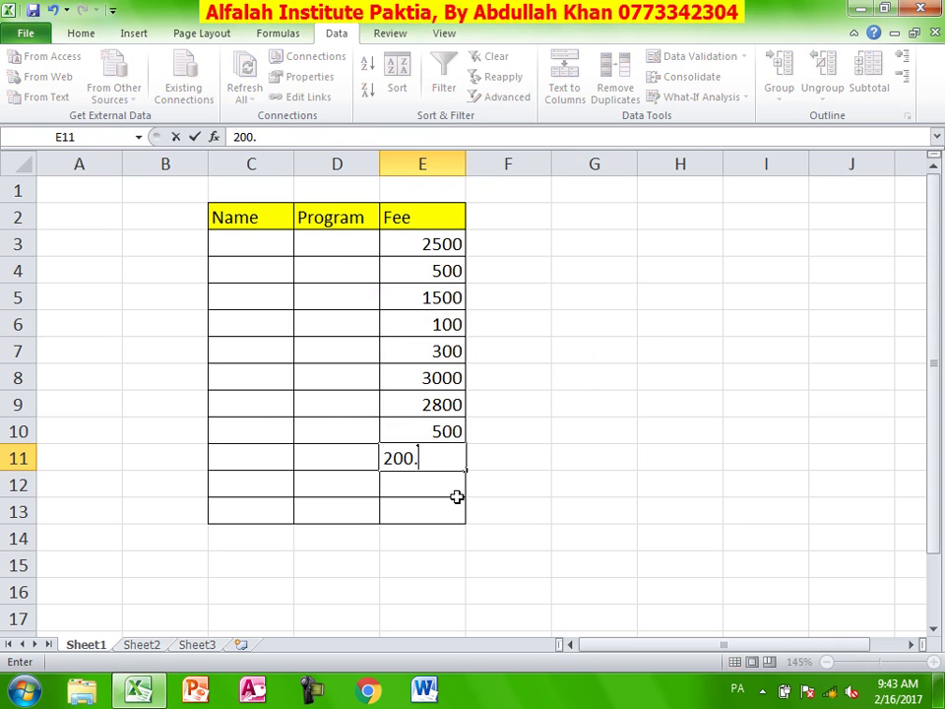
key(Return)
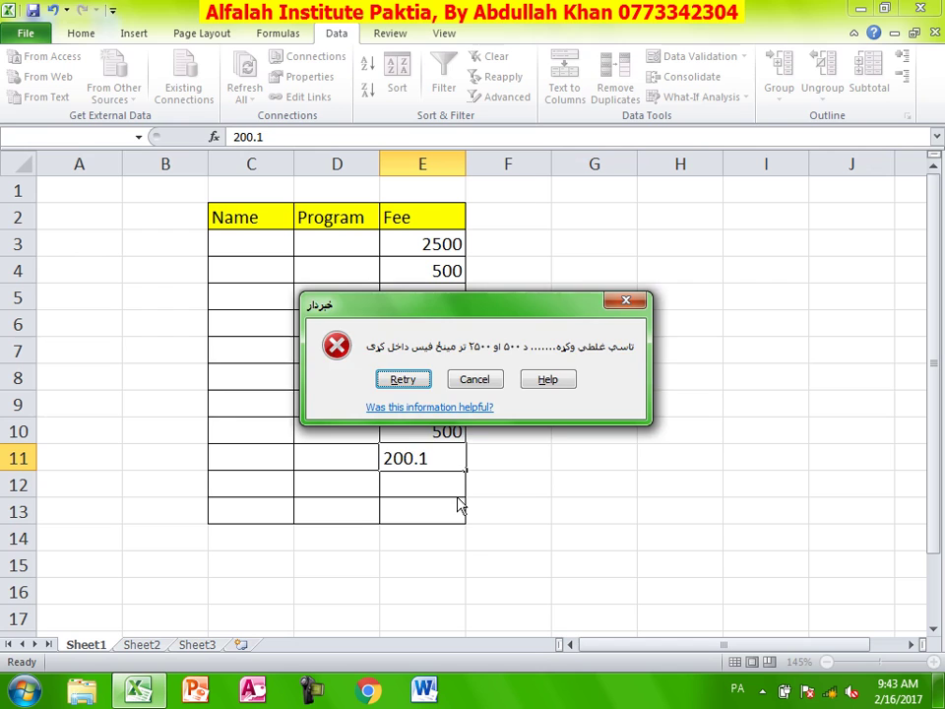
key(Escape)
text(500.1)
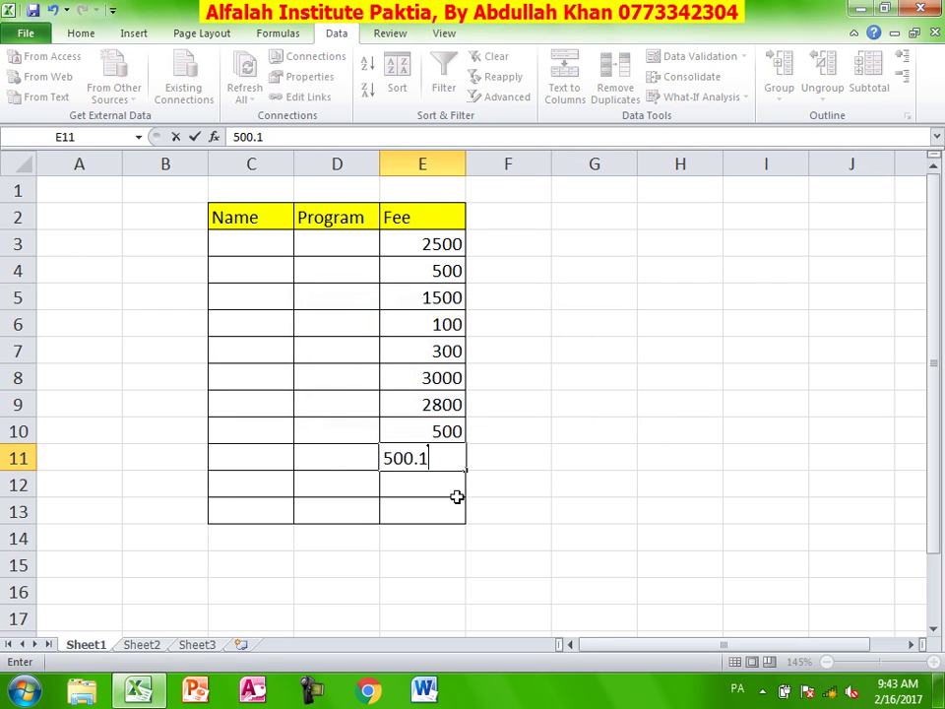
key(Return)
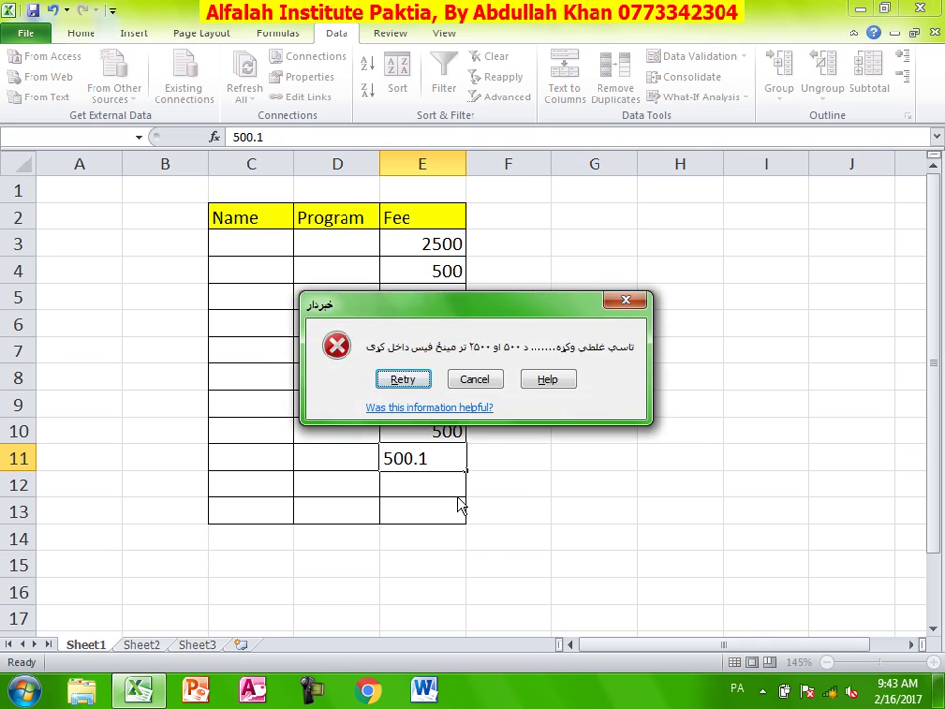
key(Escape)
Change the validation criterion for the Fee cells E3:E13 to whole numbers greater than 500
drag(444, 246, 446, 511)
click(701, 56)
click(697, 268)
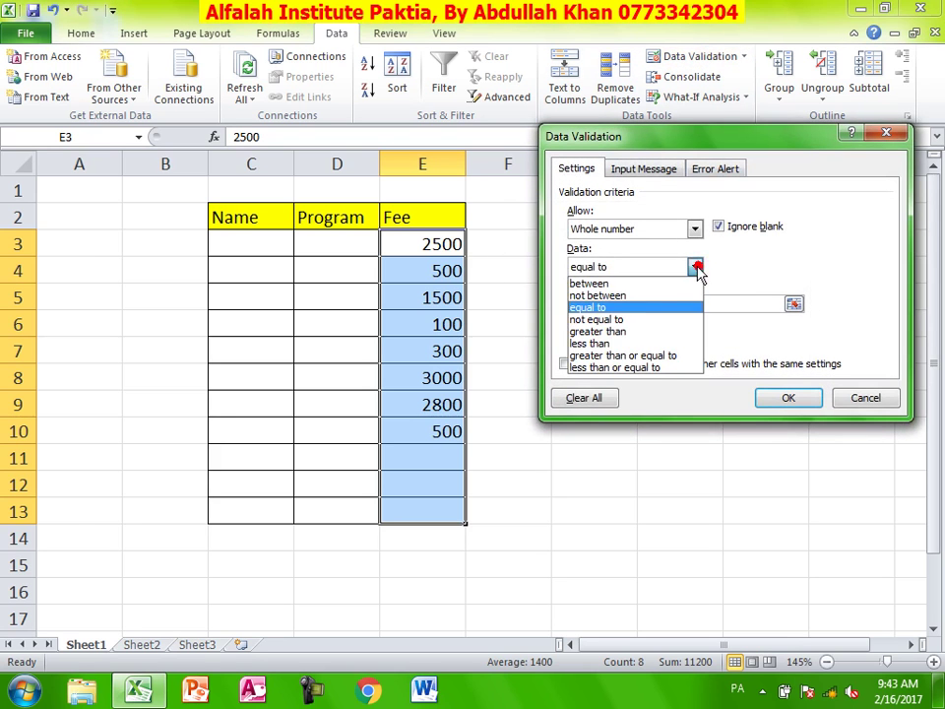
click(659, 319)
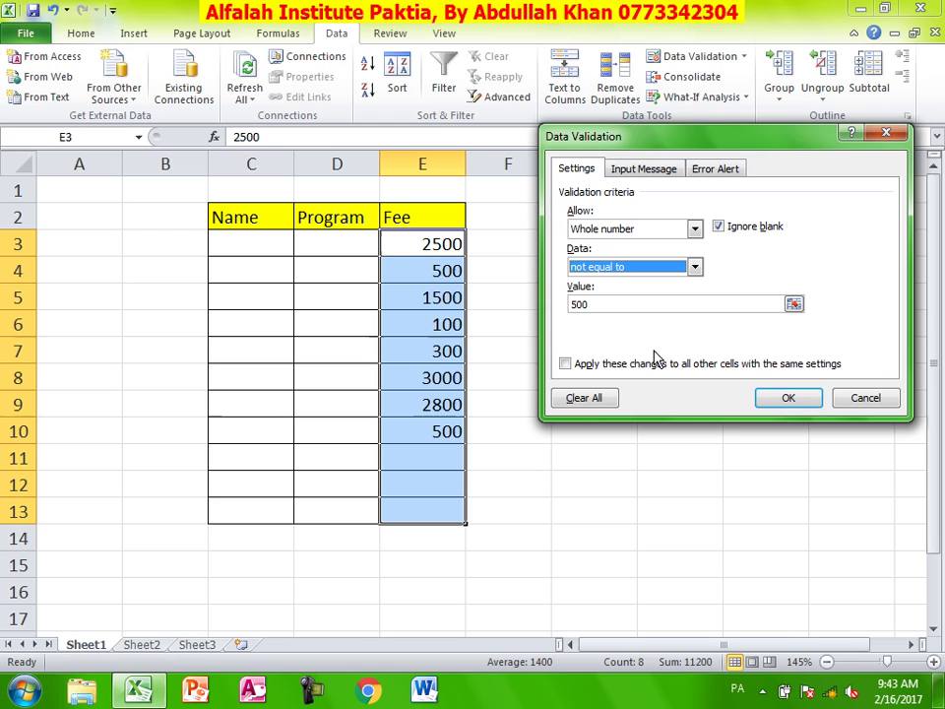
click(696, 268)
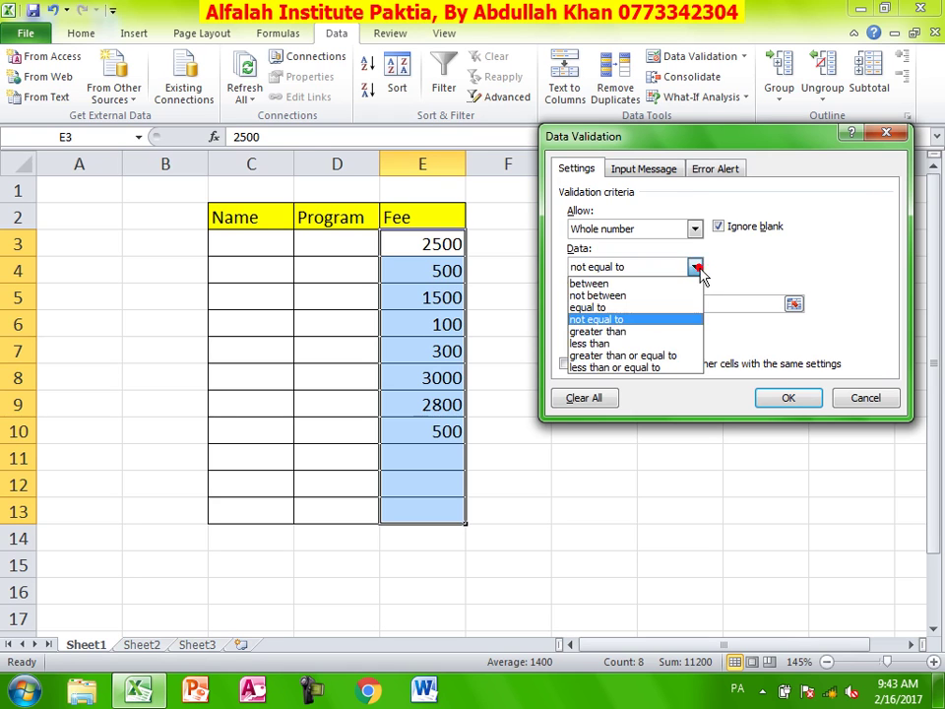
click(671, 321)
click(694, 267)
click(674, 332)
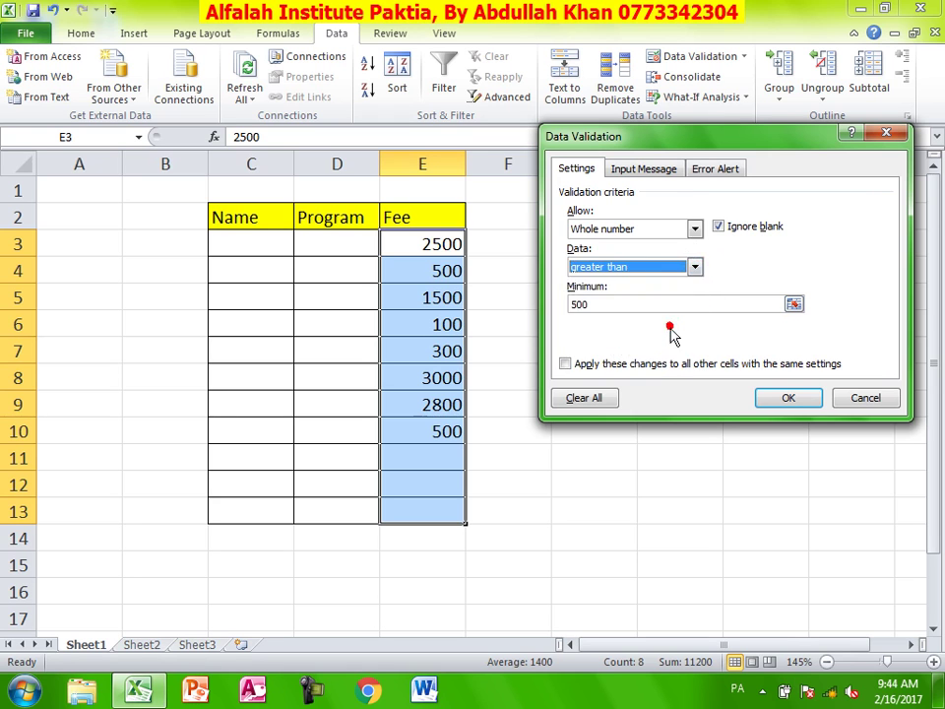
click(784, 400)
Try 500 and 500.1 as the fee in cell E11, cancelling each, and enter 501 instead
click(443, 455)
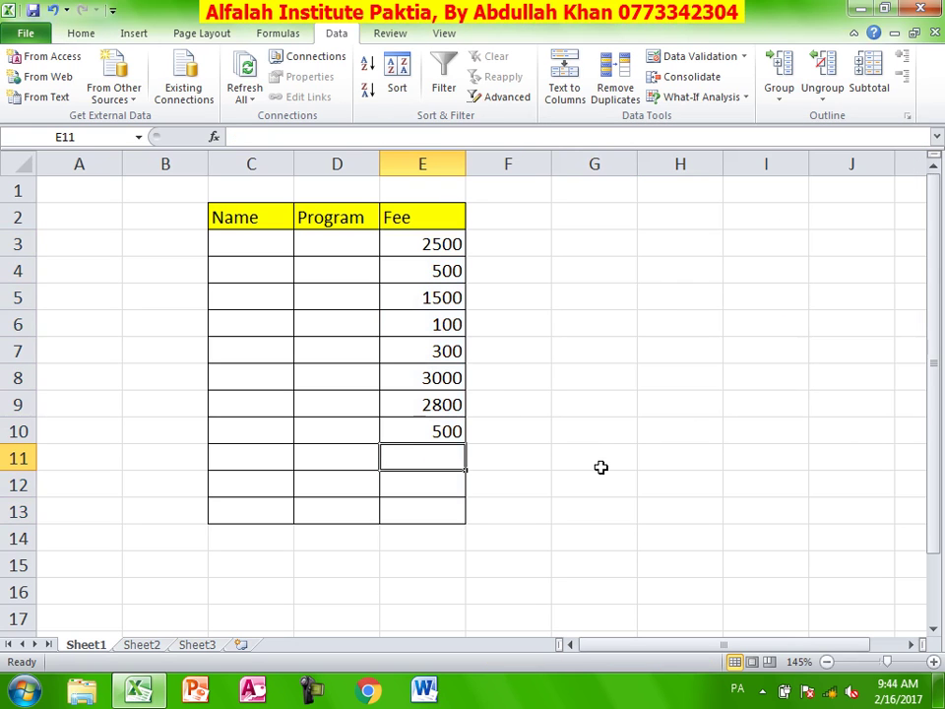
text(500)
key(Return)
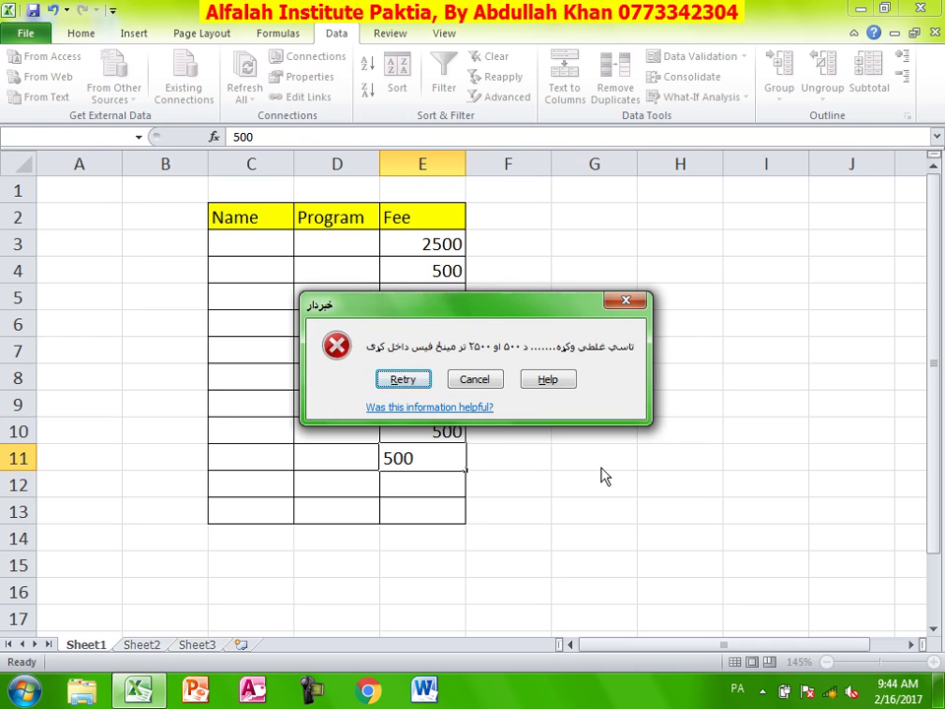
key(Escape)
text(500.1)
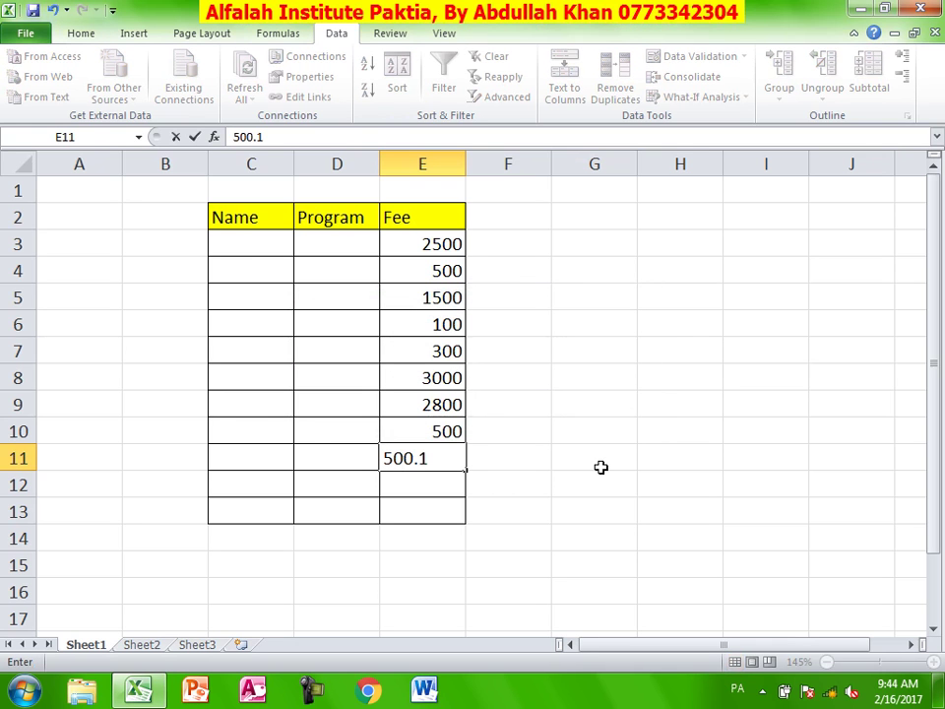
key(Return)
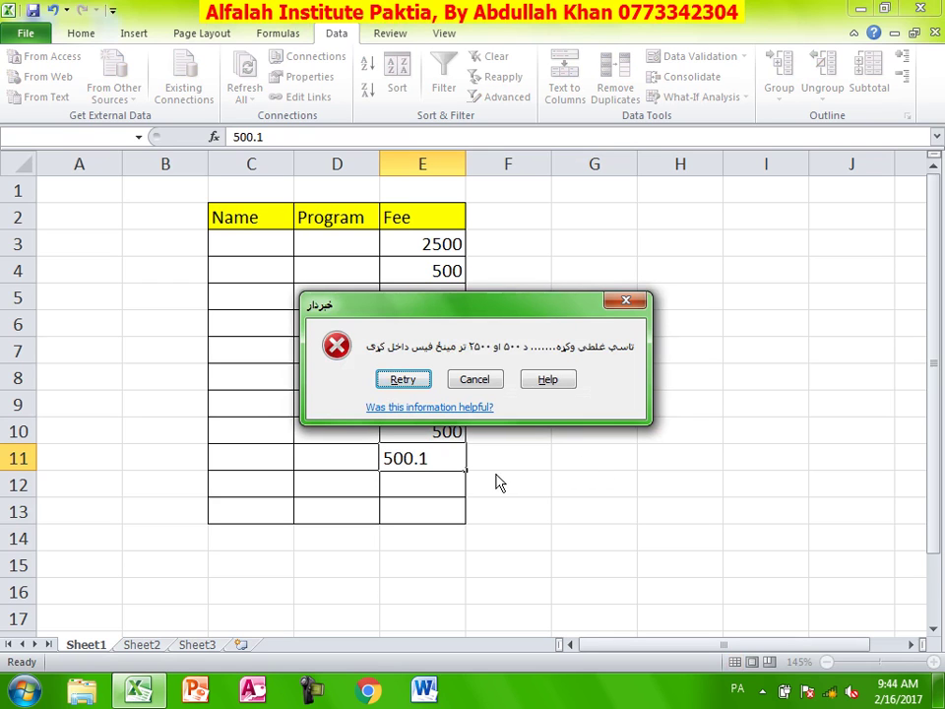
key(Escape)
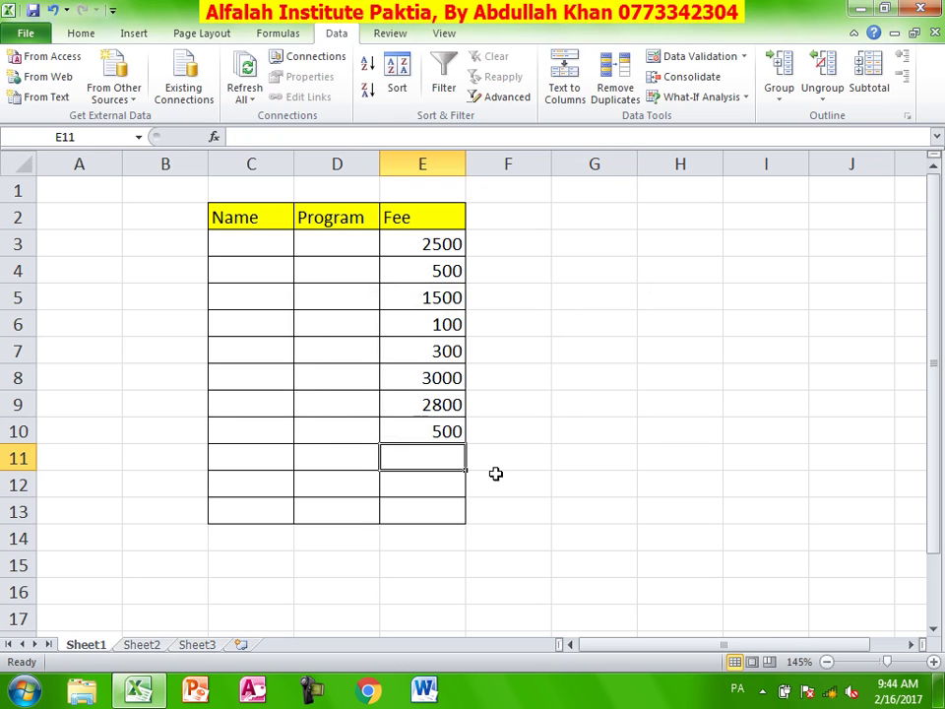
text(501)
key(Return)
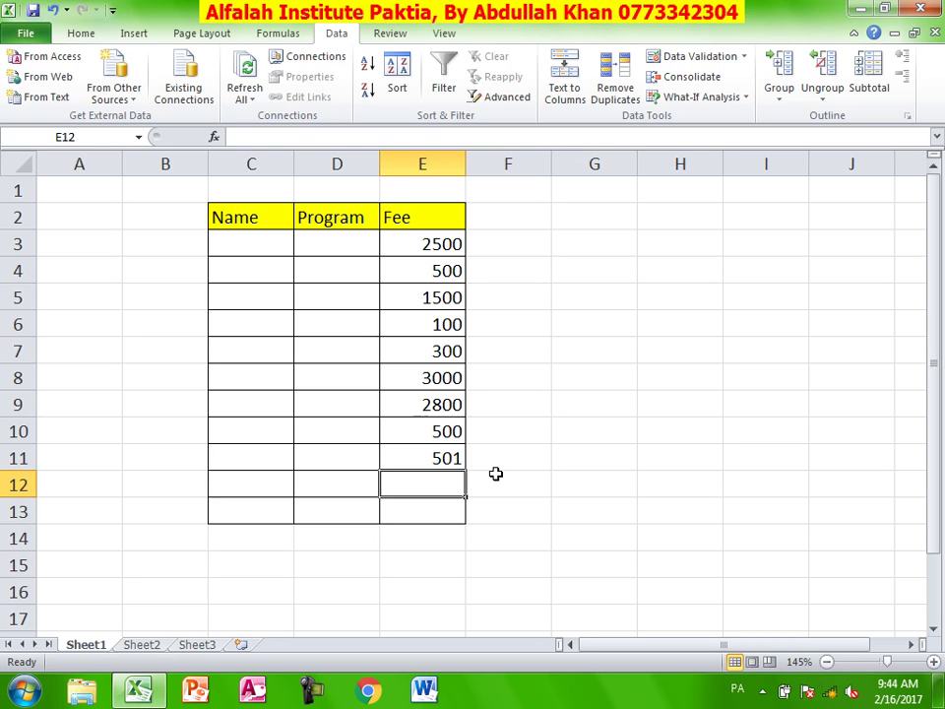
Change the validation criterion for the Fee cells E3:E13 to whole numbers greater than or equal to 500
drag(456, 246, 445, 517)
click(690, 56)
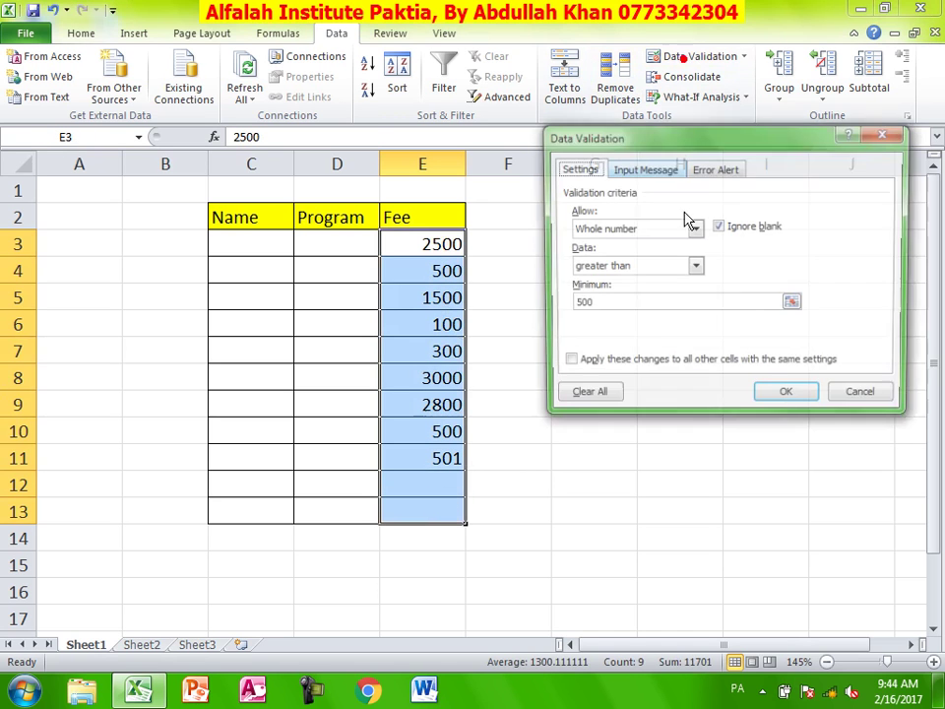
click(695, 268)
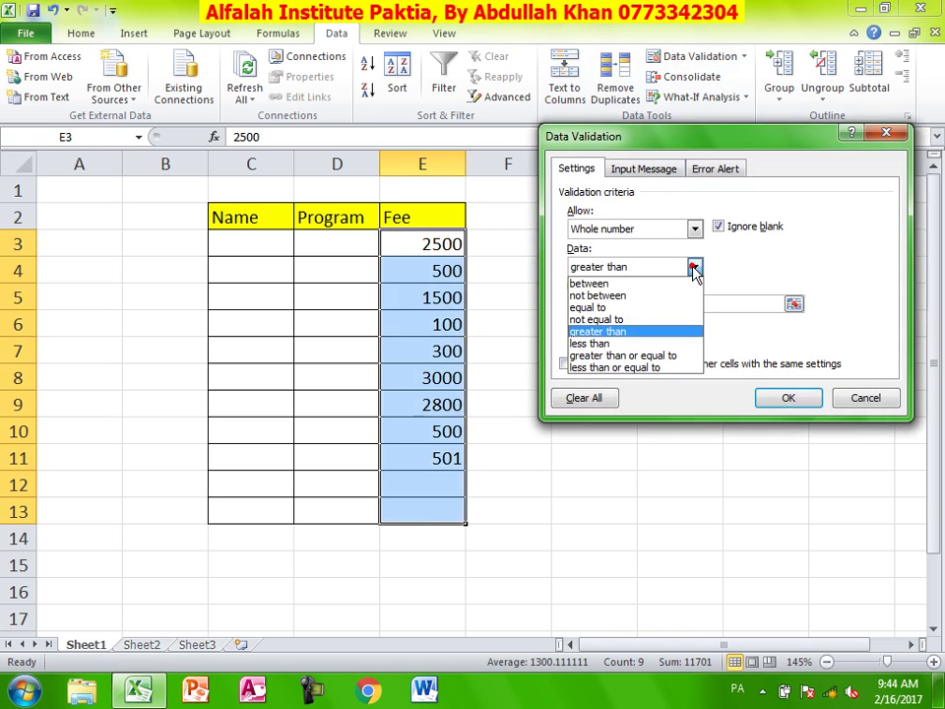
click(656, 356)
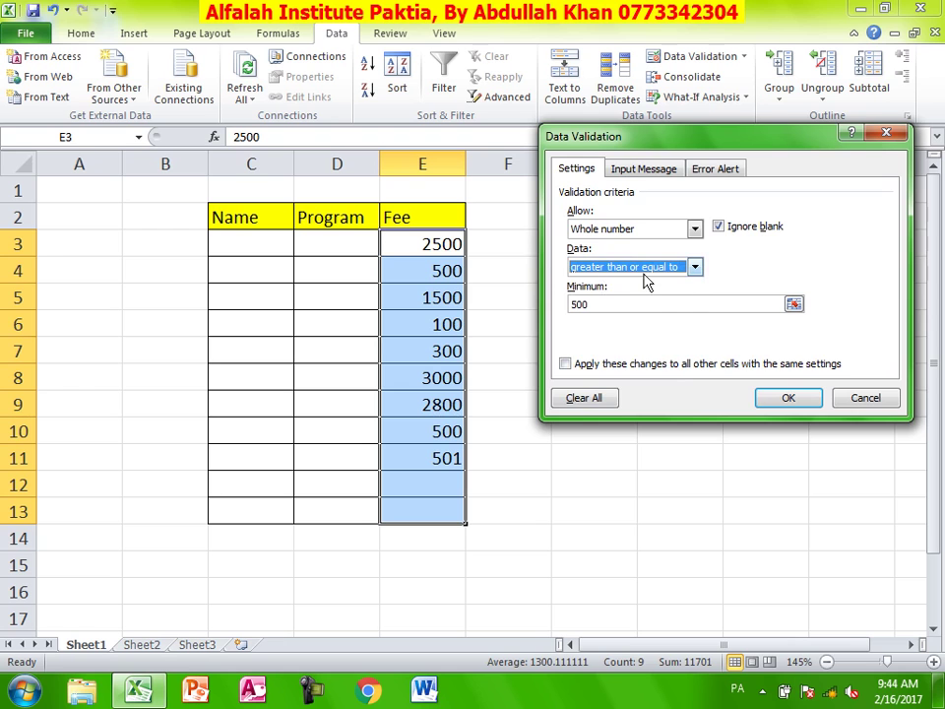
click(784, 399)
Enter 500 as the fee in cell E12 and 560 in cell E13
click(445, 482)
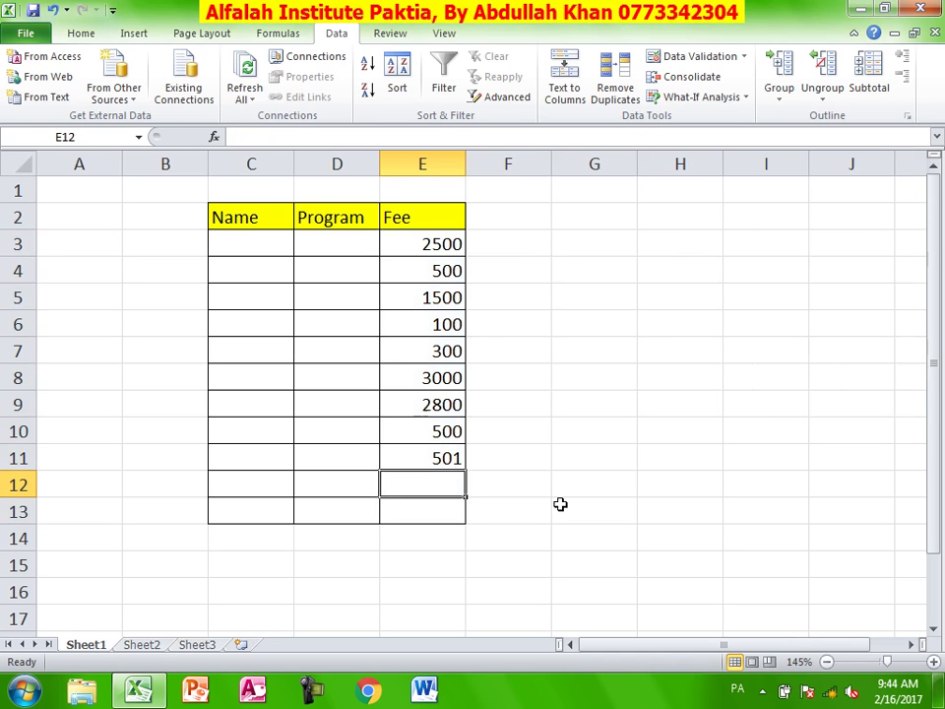
text(500)
key(Return)
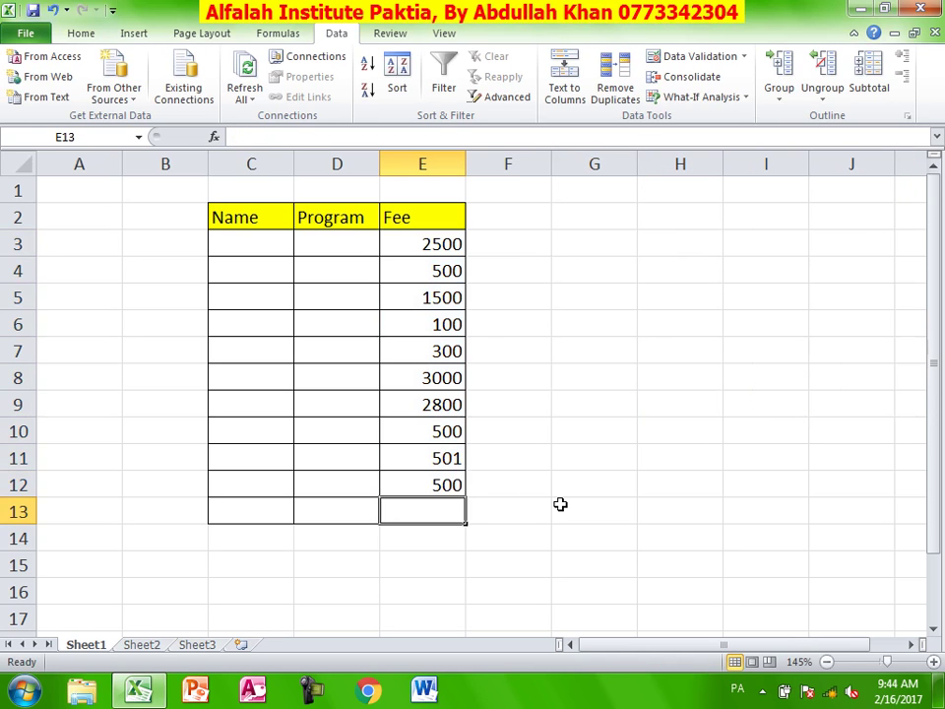
text(2)
key(BackSpace)
text(560)
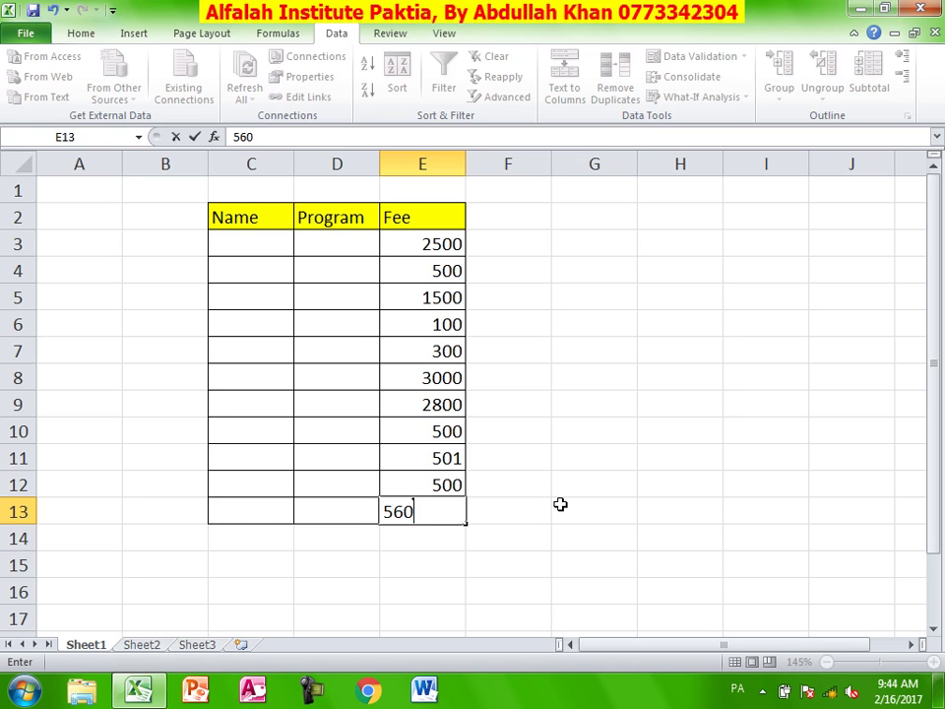
key(Return)
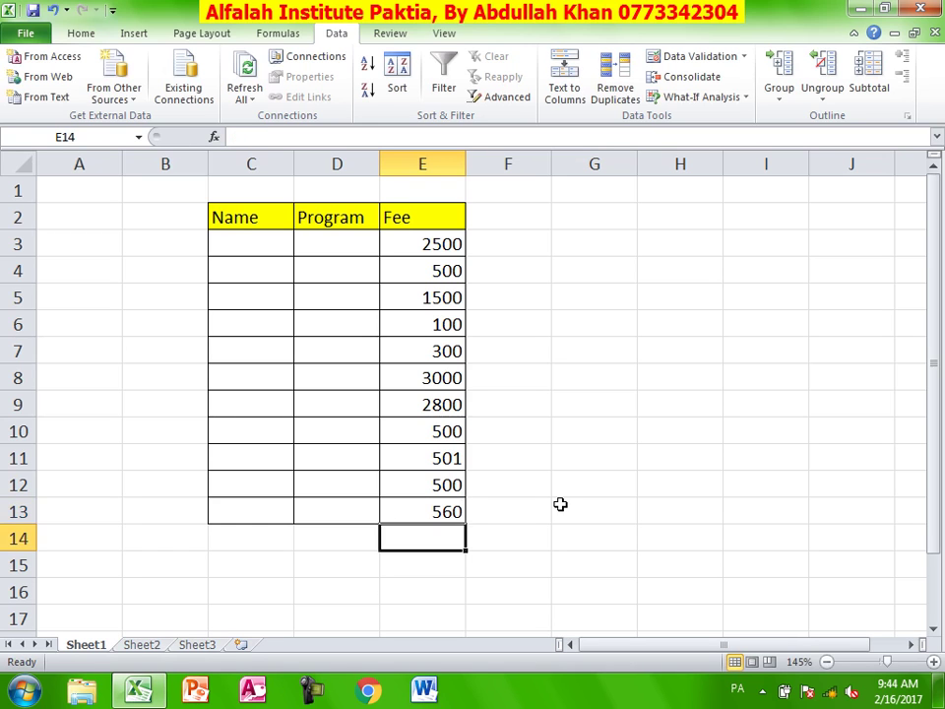
Try to replace the fee in cell E6 with 499, and cancel the entry
click(439, 324)
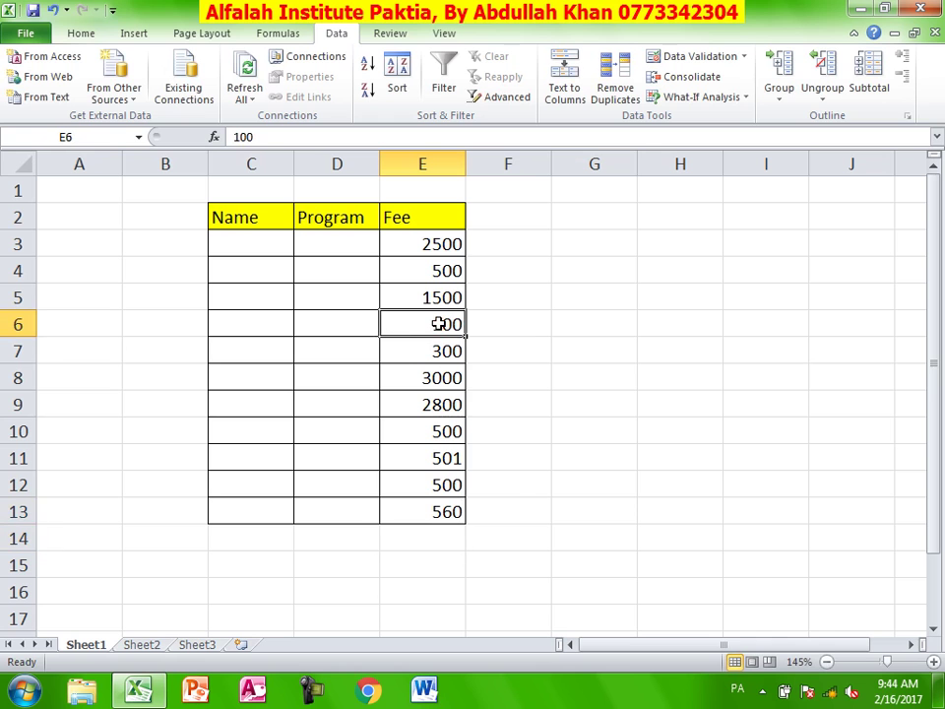
text(499)
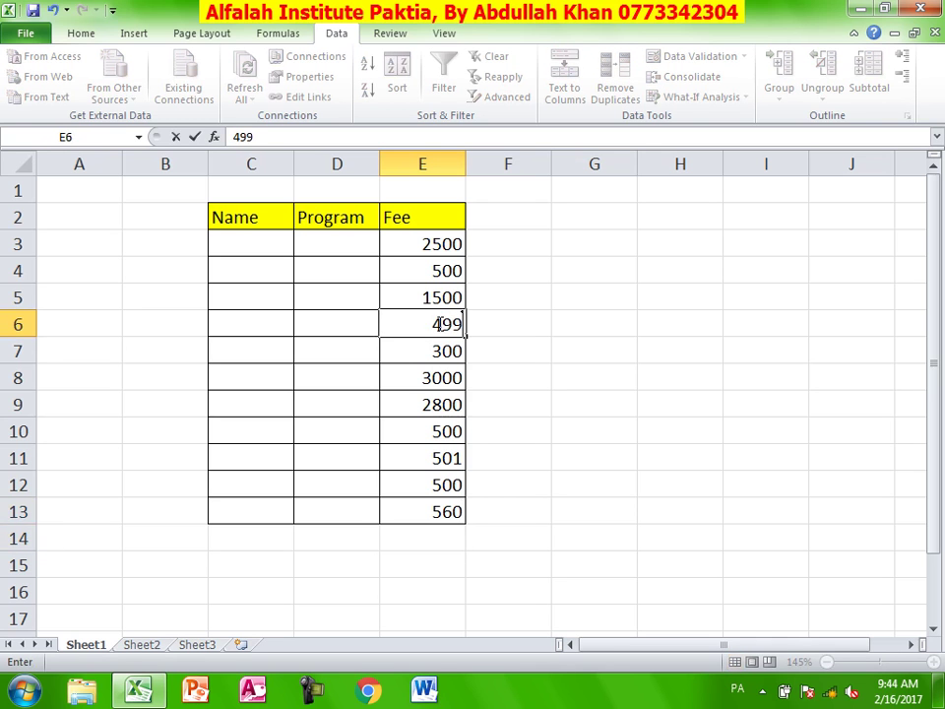
key(Return)
key(Escape)
Open the data validation settings for the Fee cells E3:E13 and set the allowed type to Date
drag(433, 243, 442, 505)
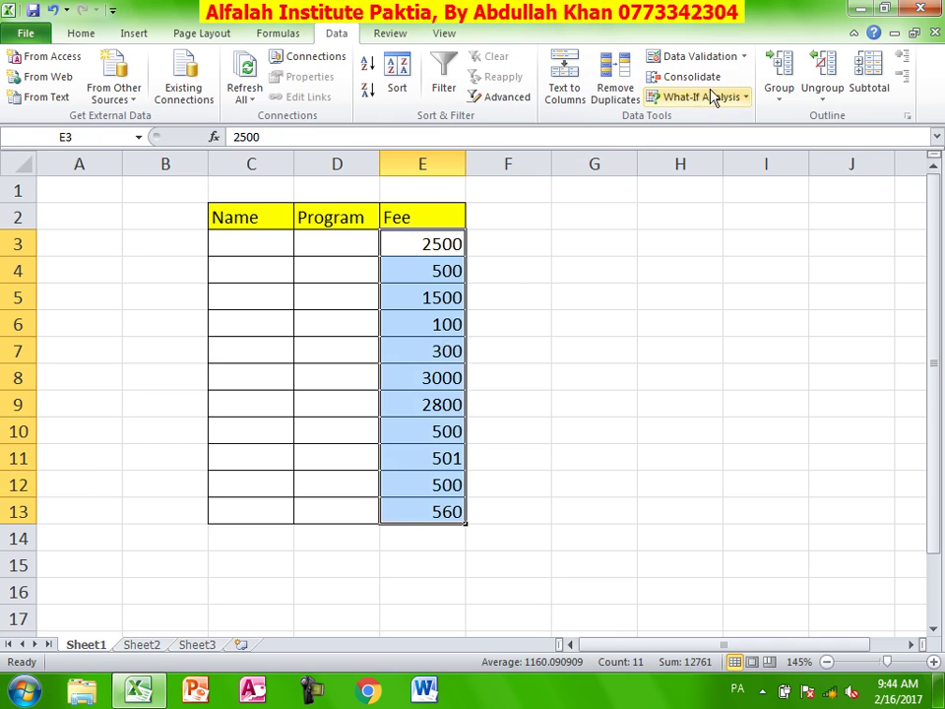
click(700, 57)
click(695, 266)
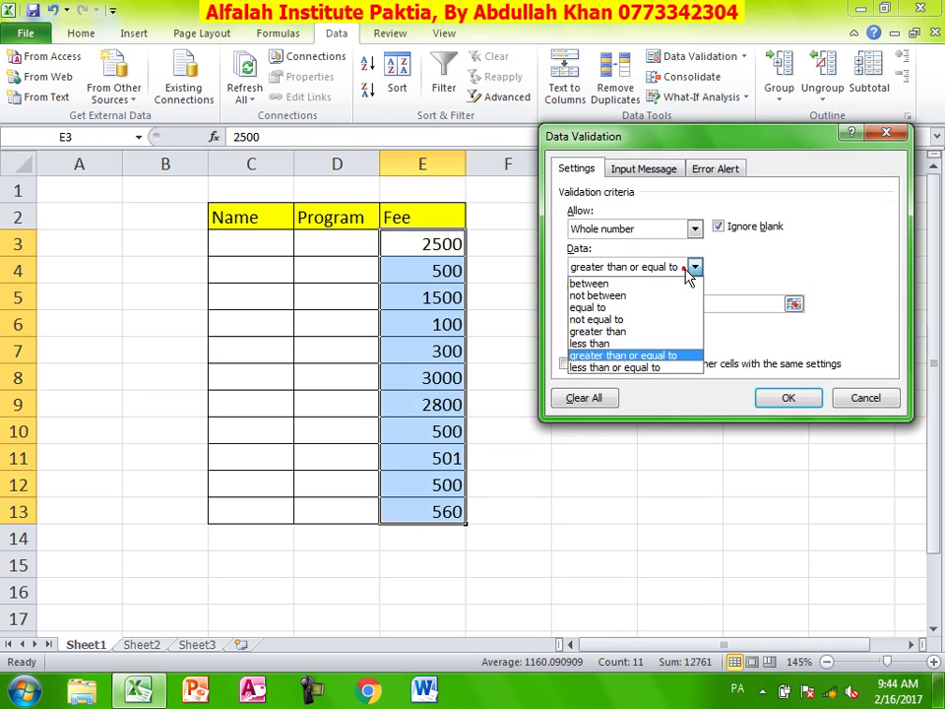
click(652, 342)
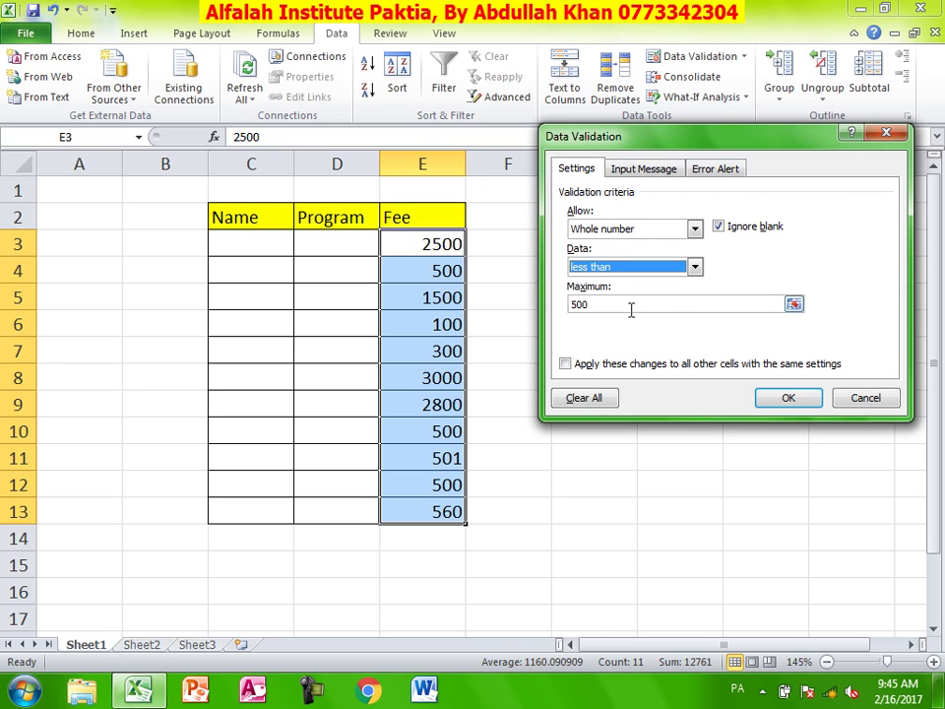
click(676, 268)
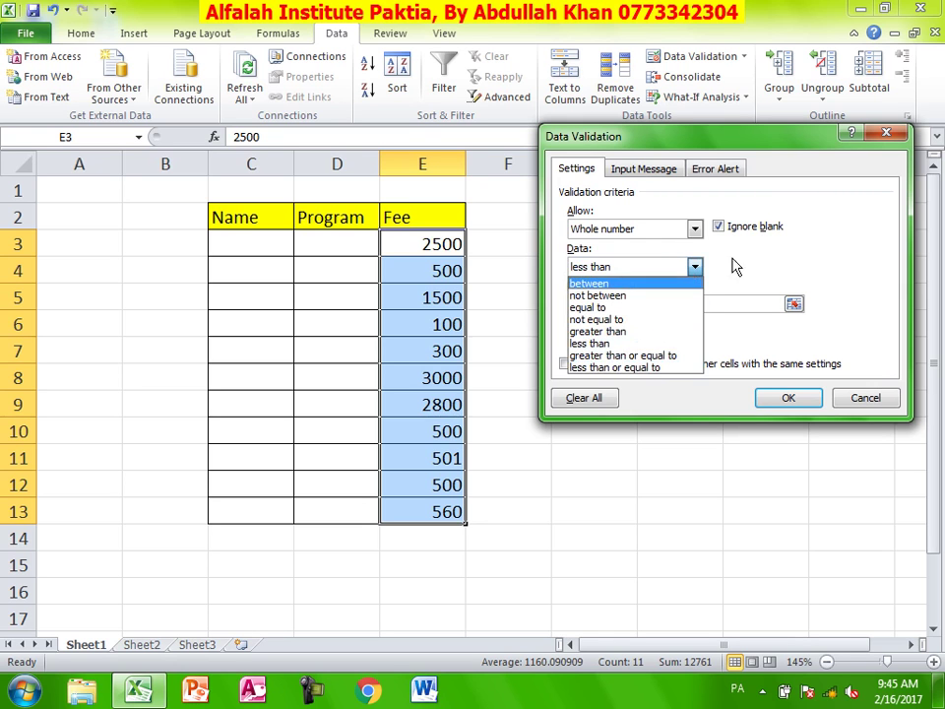
click(689, 267)
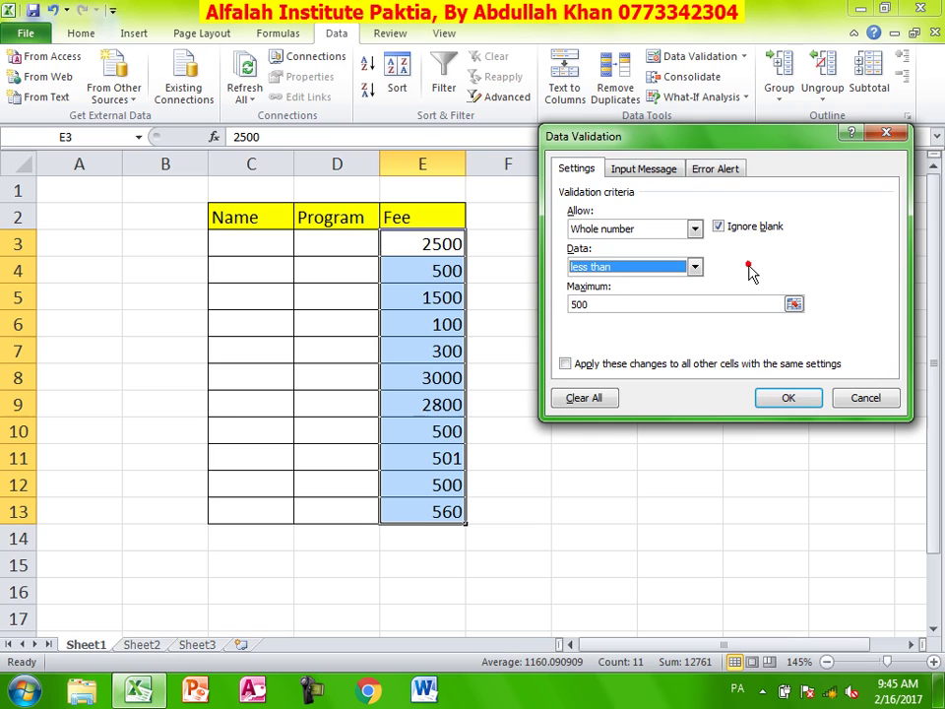
click(697, 228)
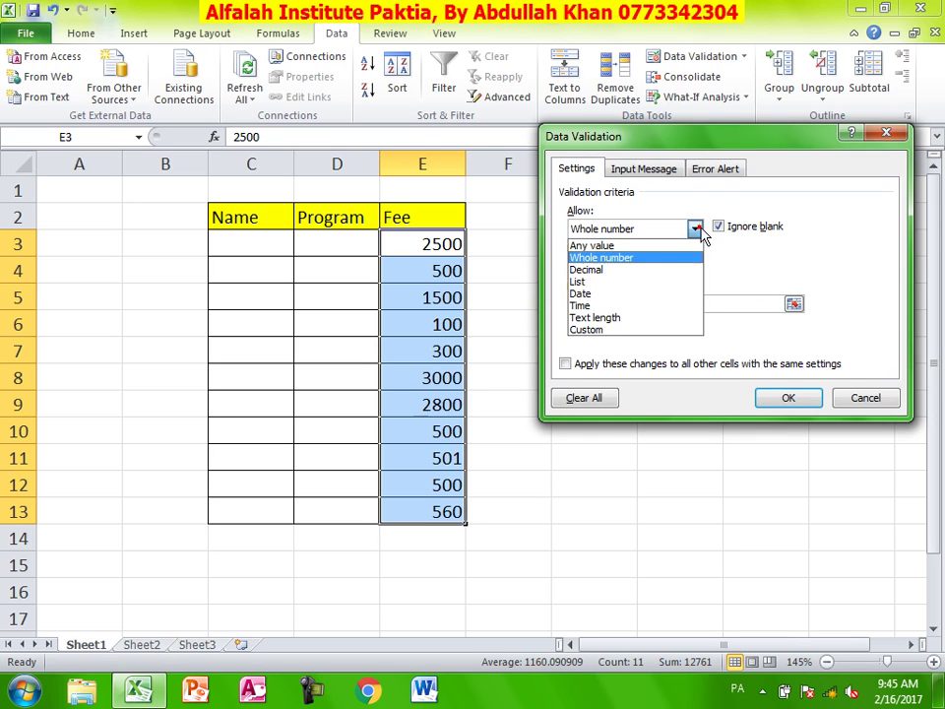
click(658, 293)
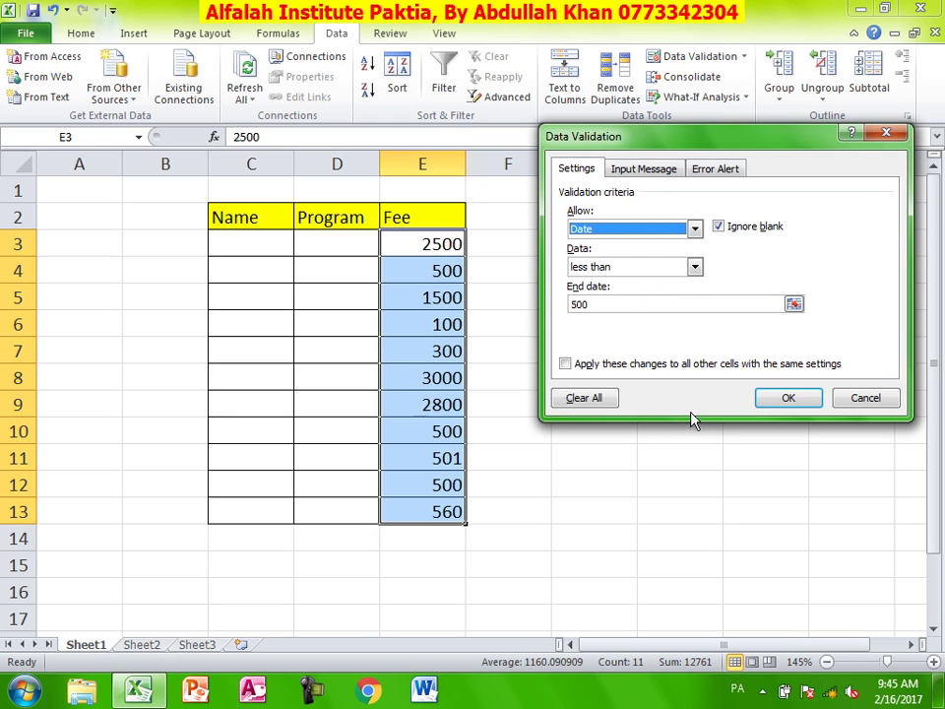
Restrict the allowed dates to between 1/1/2017 and 3/1/2017 and apply the validation rule
click(694, 267)
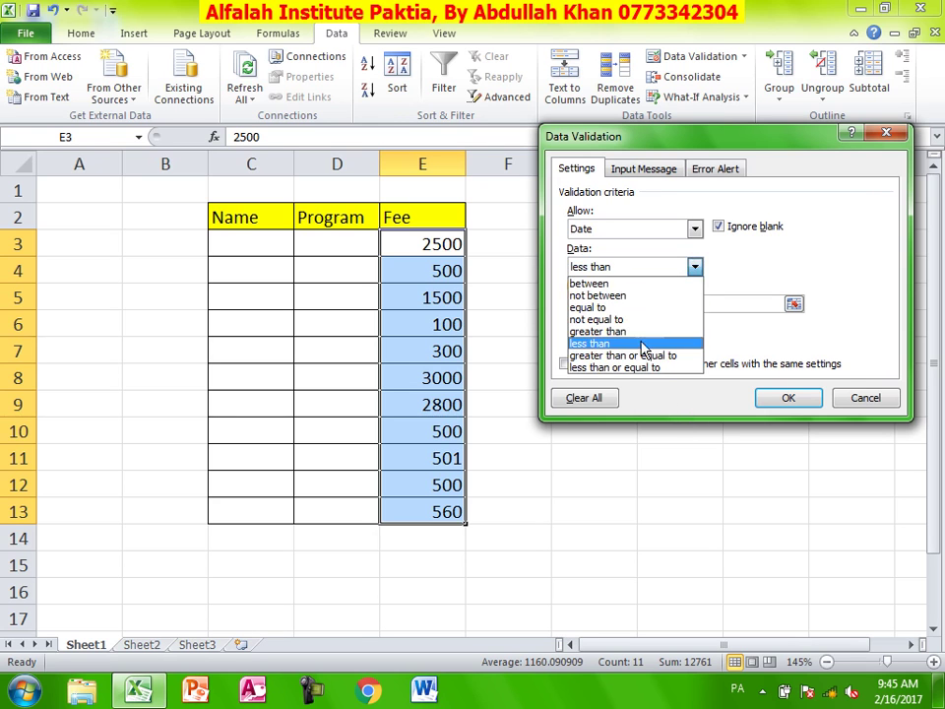
click(641, 284)
drag(598, 303, 574, 303)
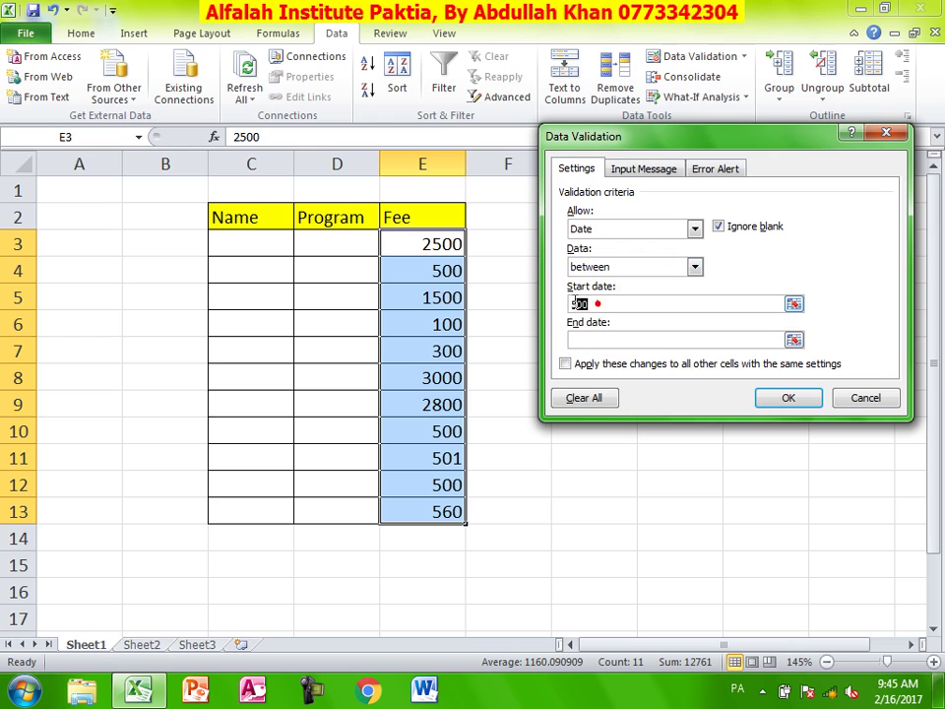
text(1)
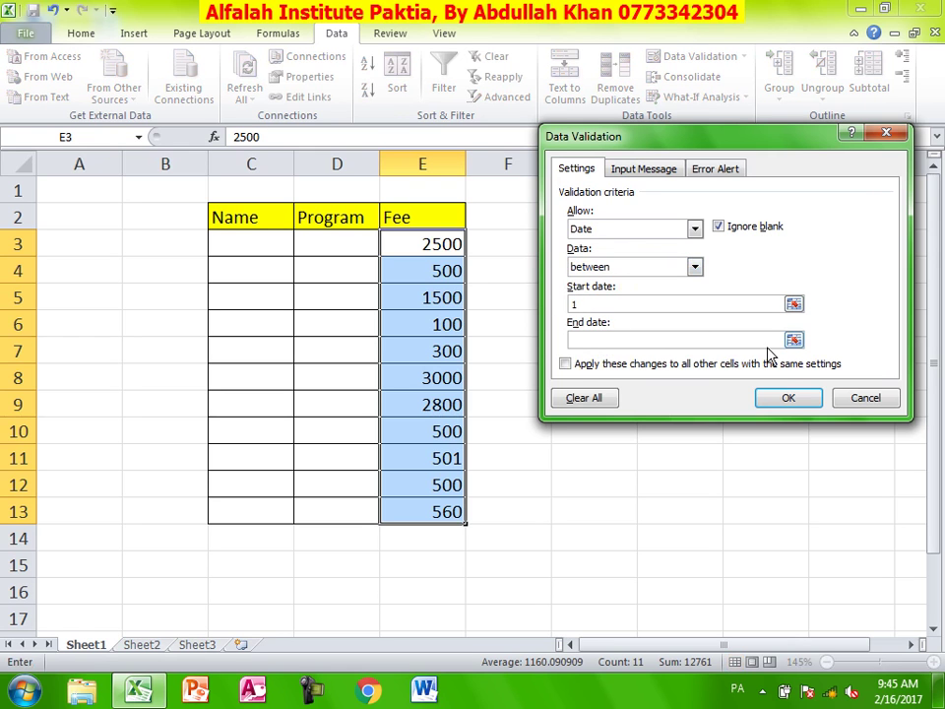
text(/1/2017)
click(654, 341)
text(3/1/2017)
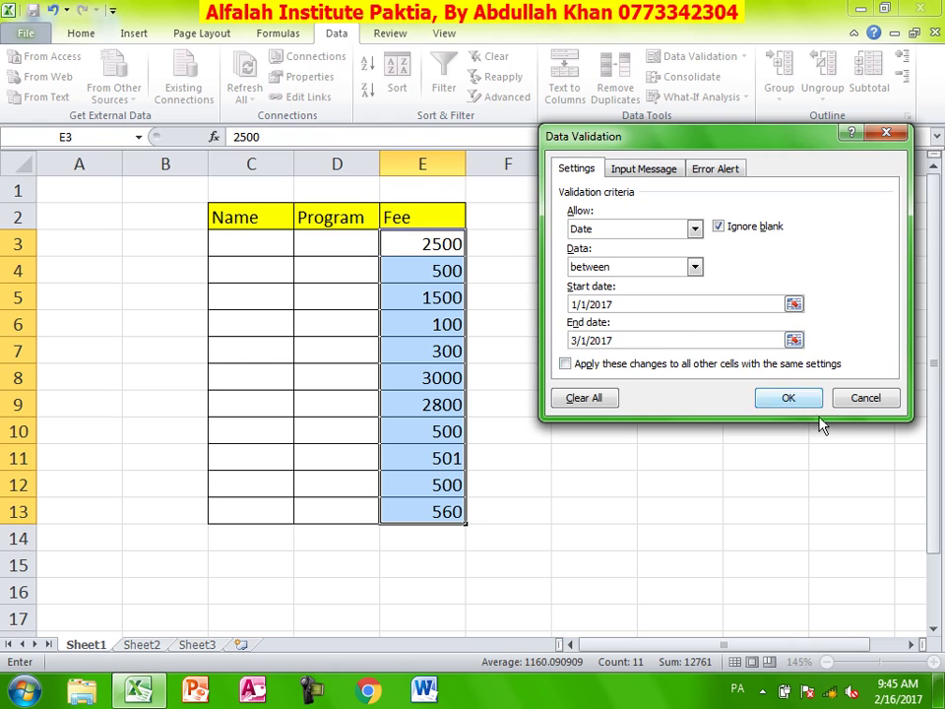
click(796, 397)
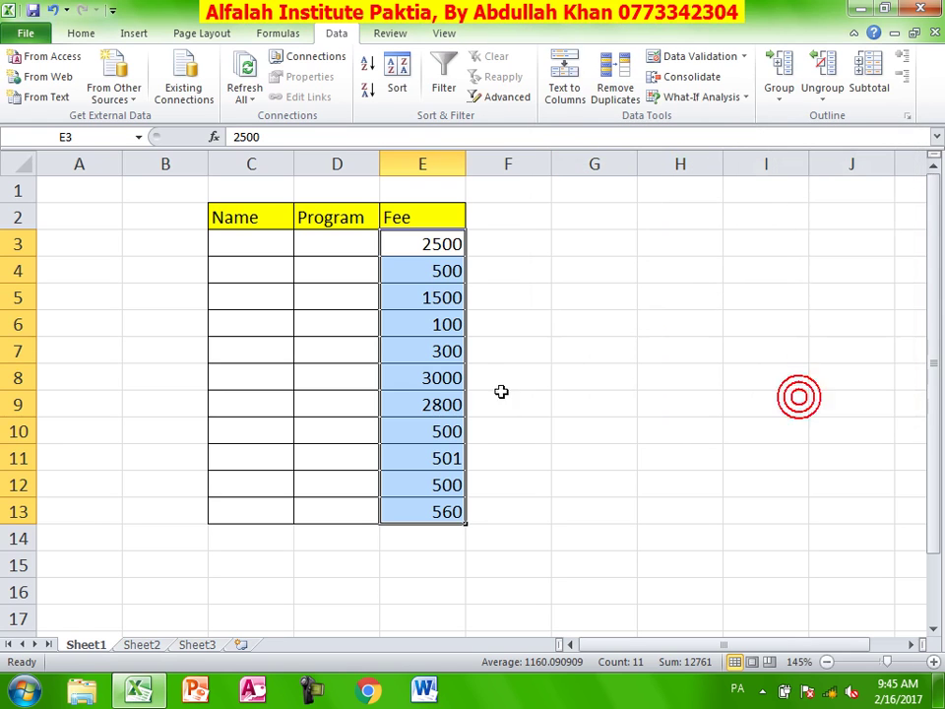
Clear the fee values from E3:E13 and enter the current date, 2/16/2017, in cell E6
key(Delete)
click(429, 327)
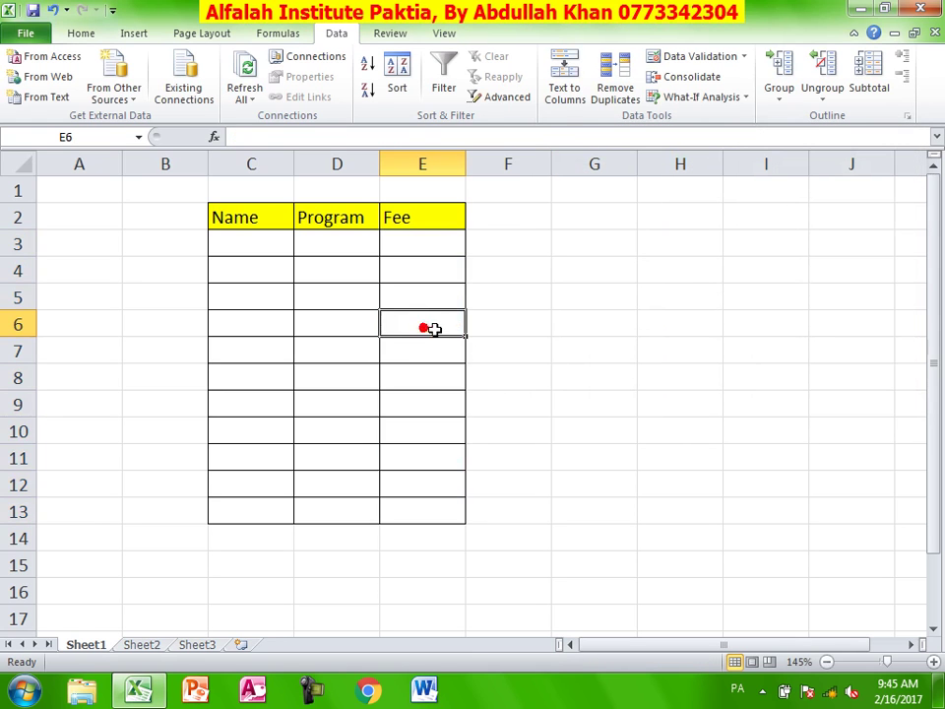
key(ctrl+semicolon)
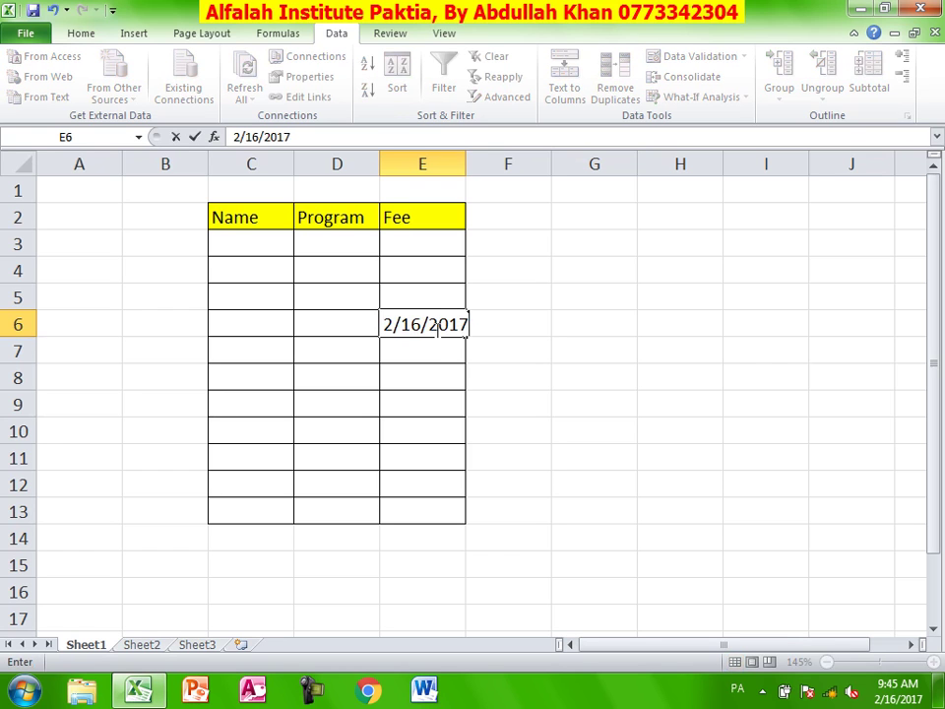
key(Return)
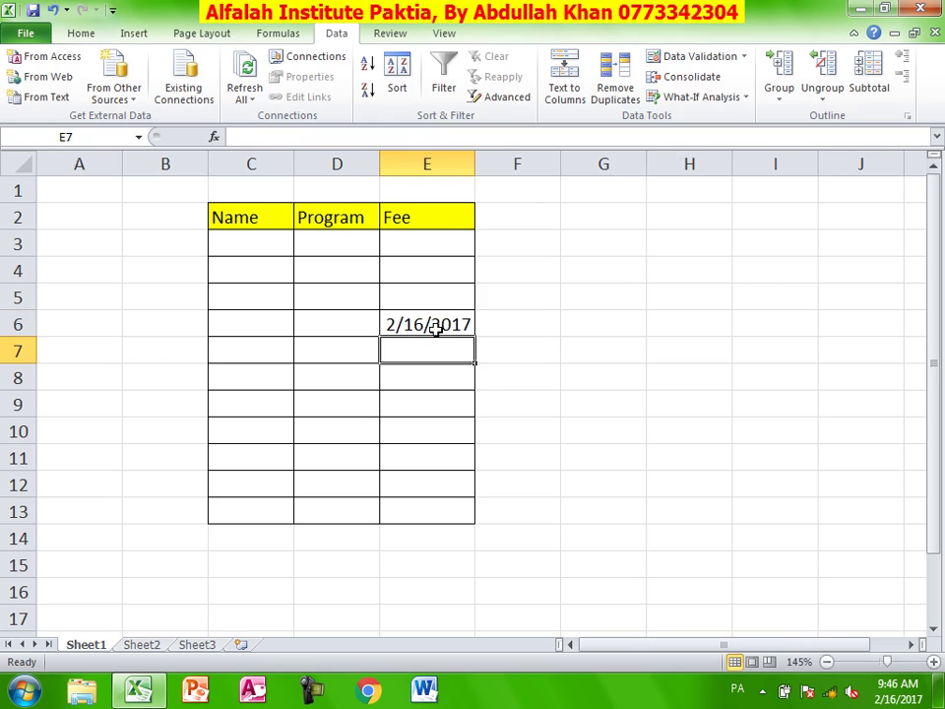
Try to enter the date 3/25/2017 in cell E7, and cancel the entry
text(3)
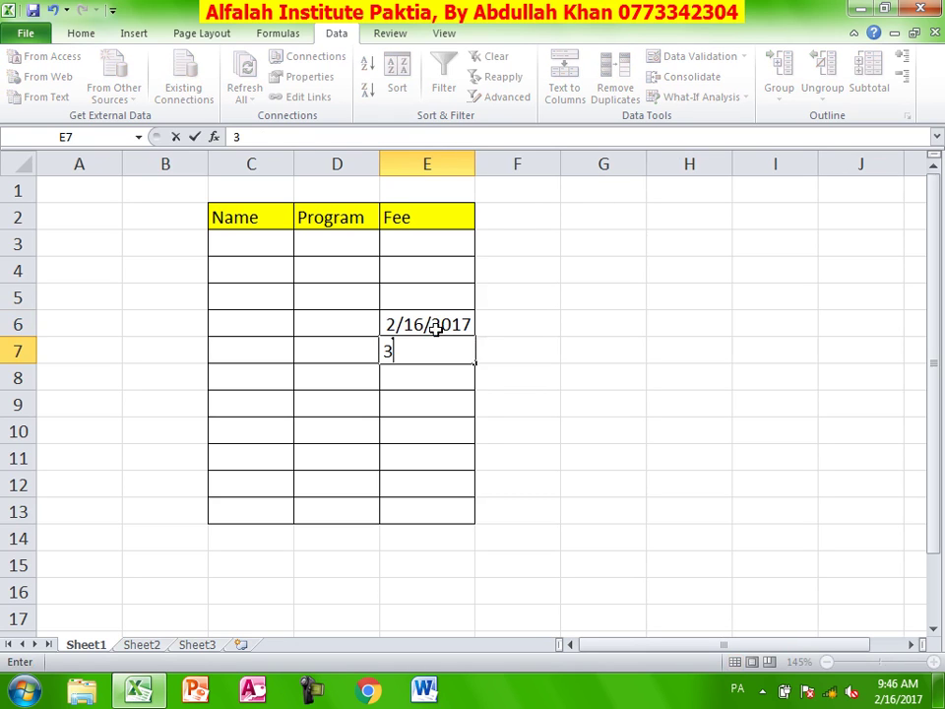
text(/25/)
text(2017)
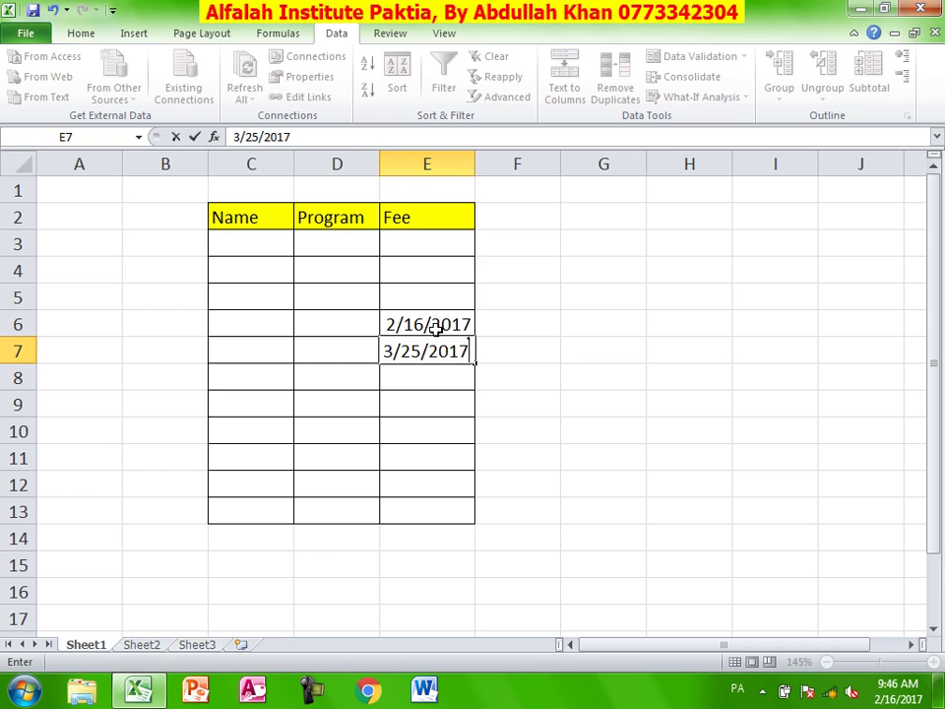
key(Return)
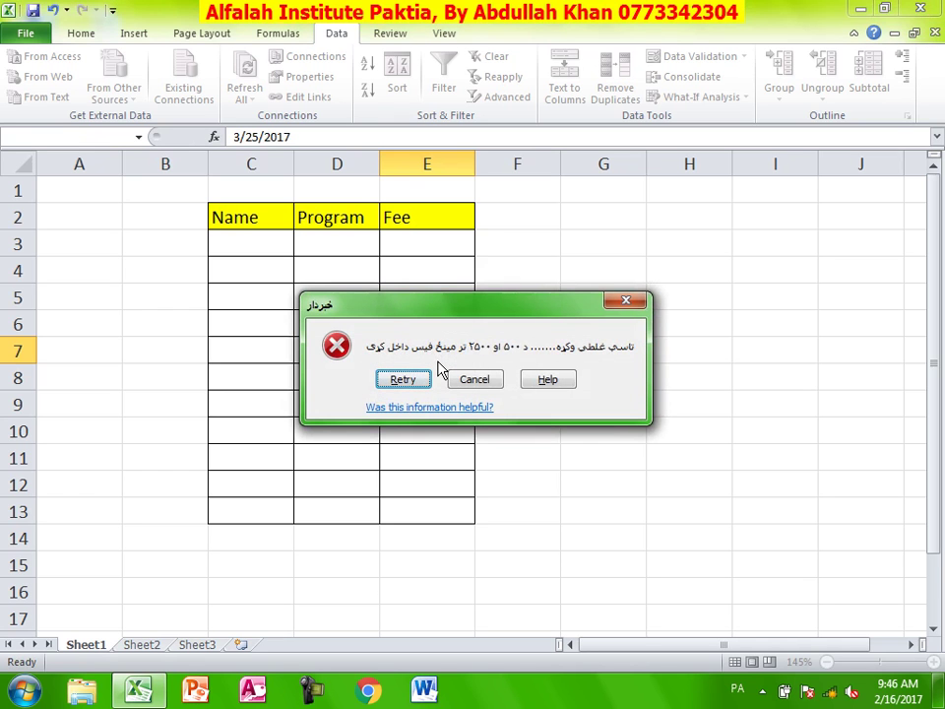
click(476, 381)
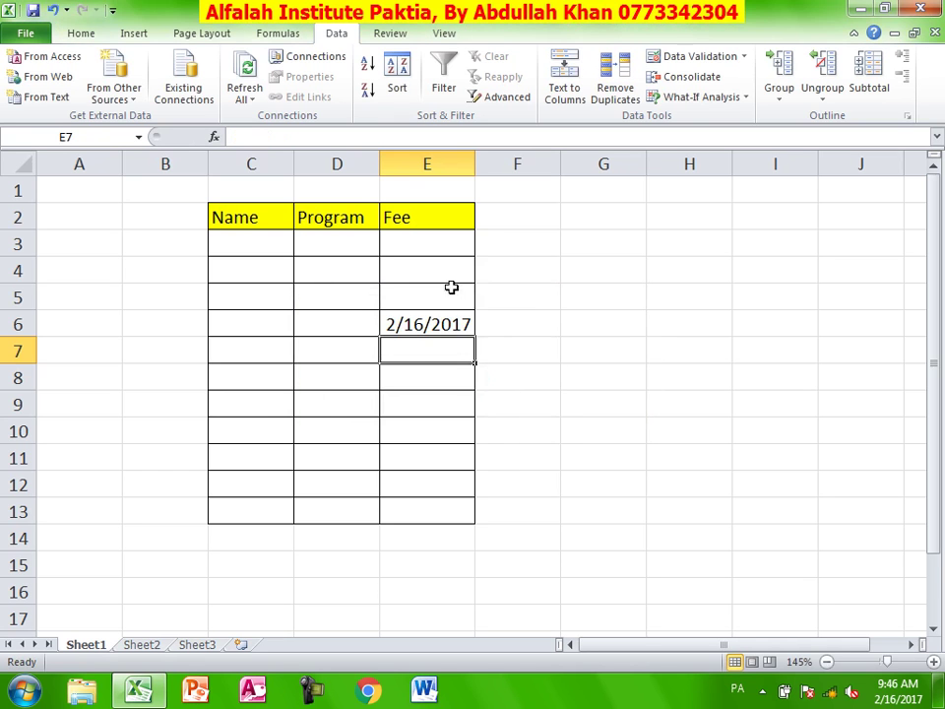
Open the data validation settings for the Fee cells E3:E13 and set the allowed type to Time
drag(454, 249, 447, 506)
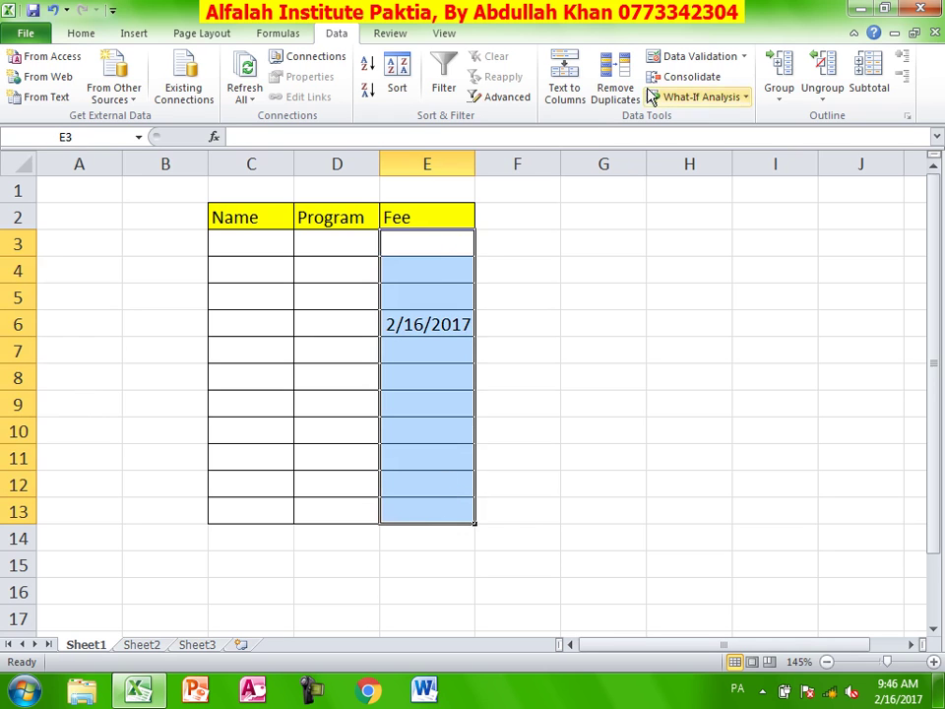
click(669, 56)
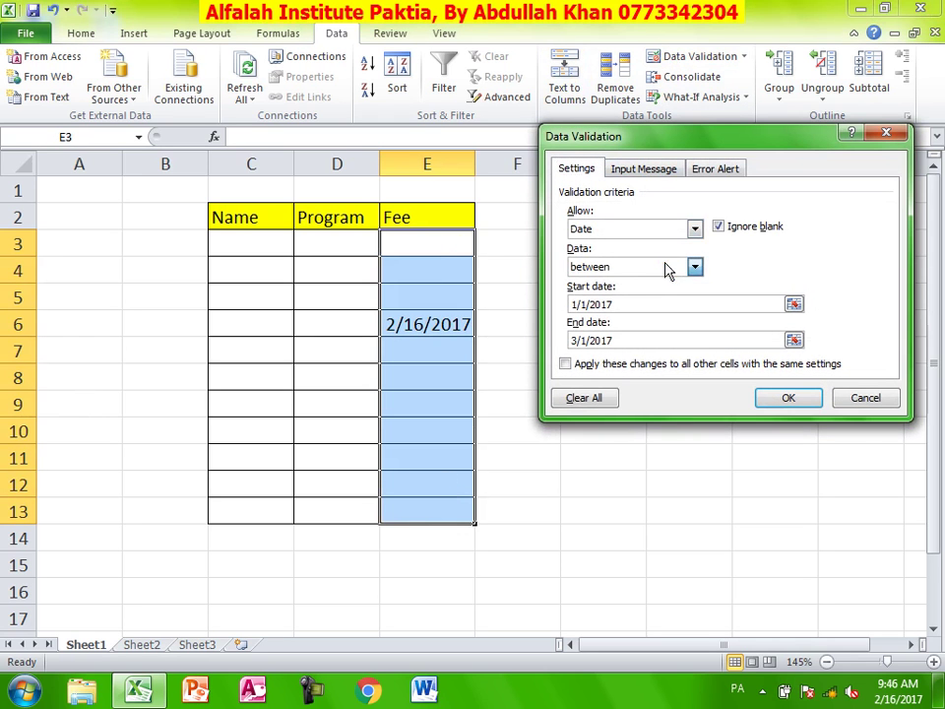
click(666, 264)
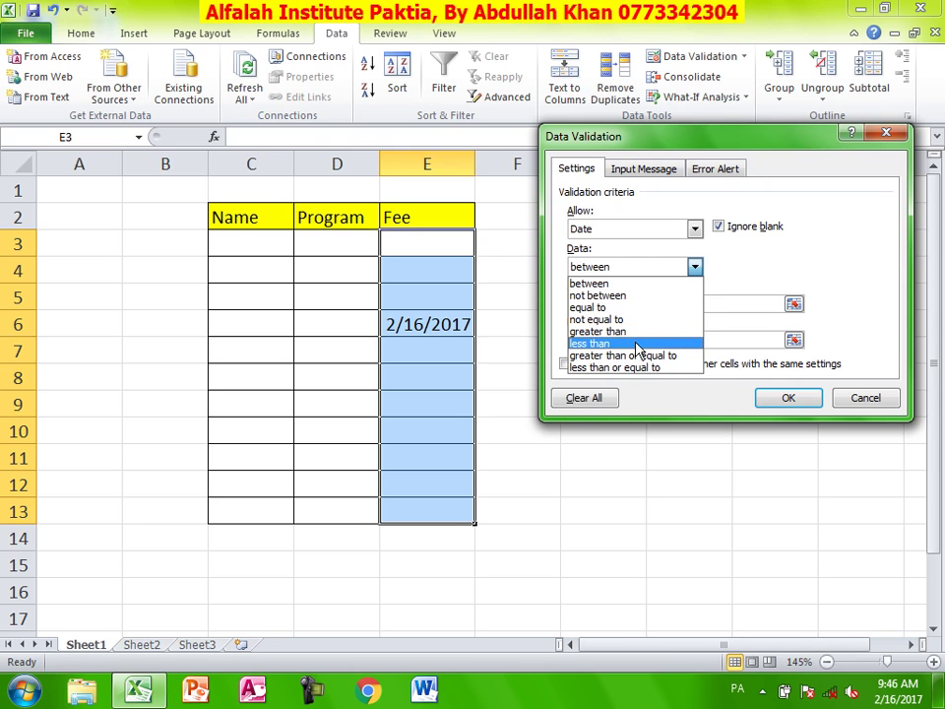
click(810, 270)
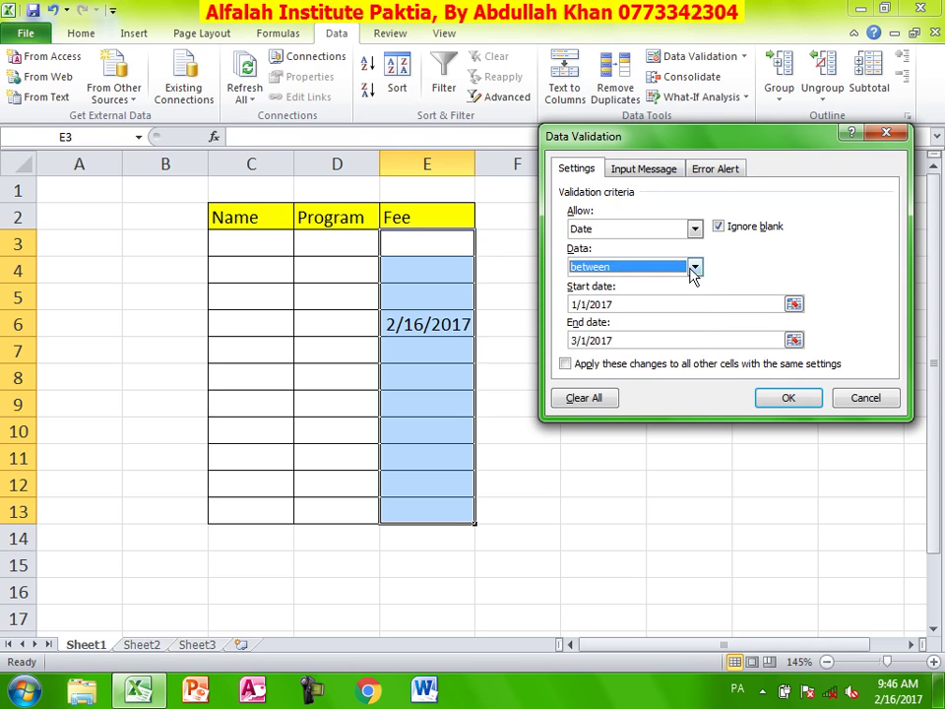
click(694, 228)
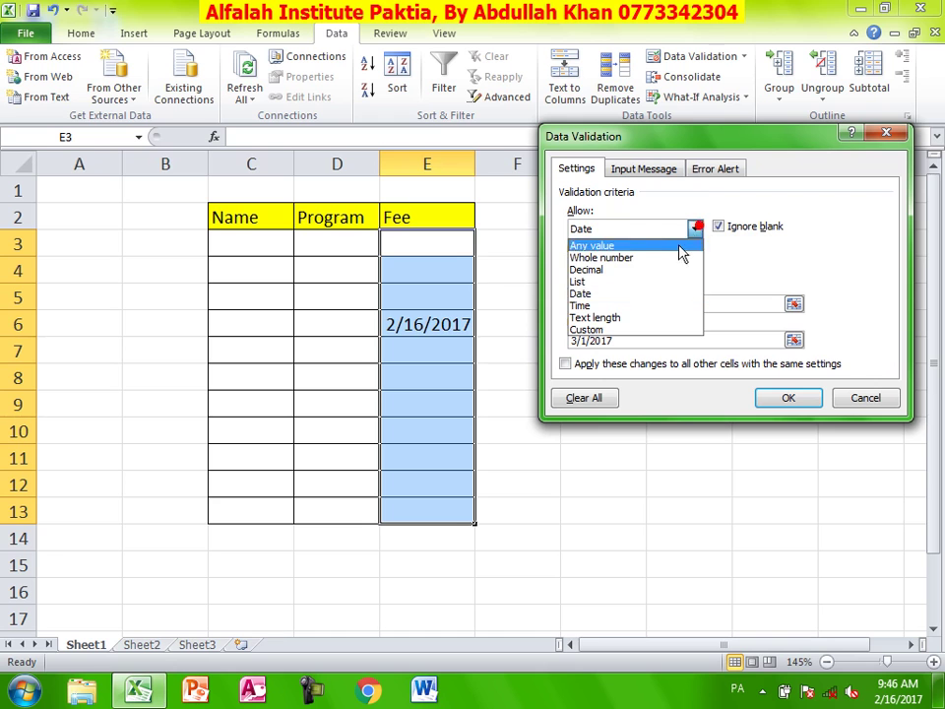
click(645, 305)
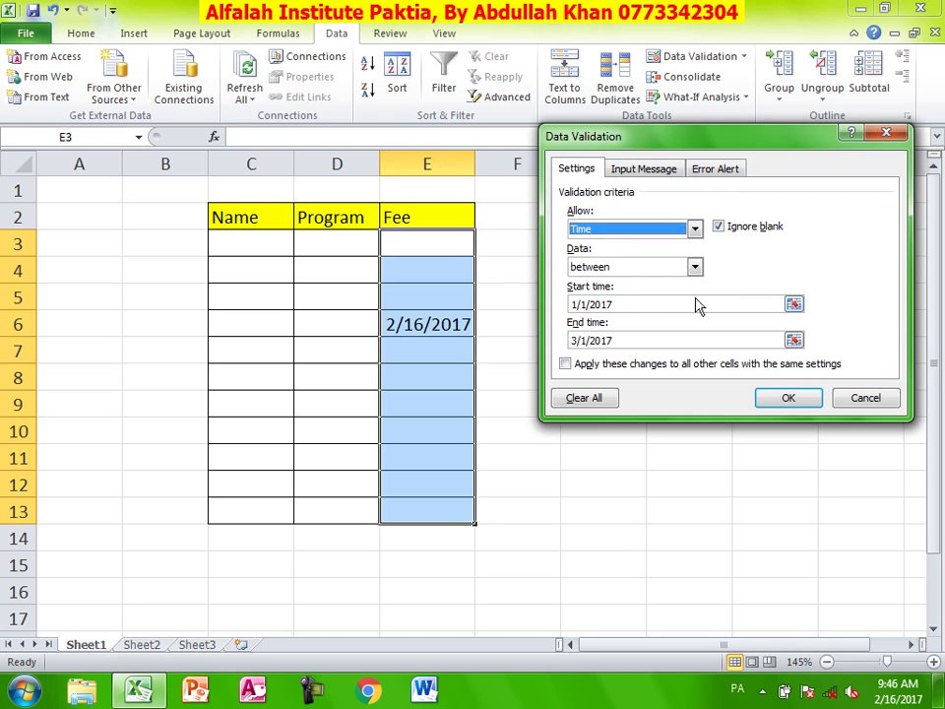
Restrict the allowed times to between 8:00 am and 1:00 pm and apply the validation rule
drag(620, 306, 544, 298)
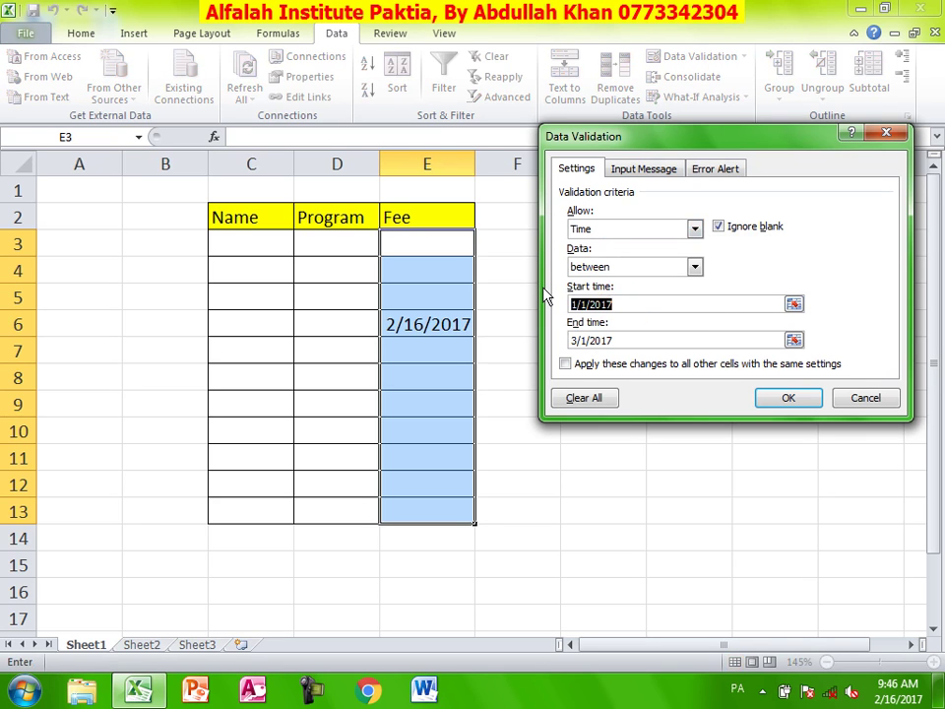
text(4)
key(BackSpace)
key(alt+shift)
text(8:00 am)
drag(637, 341, 567, 340)
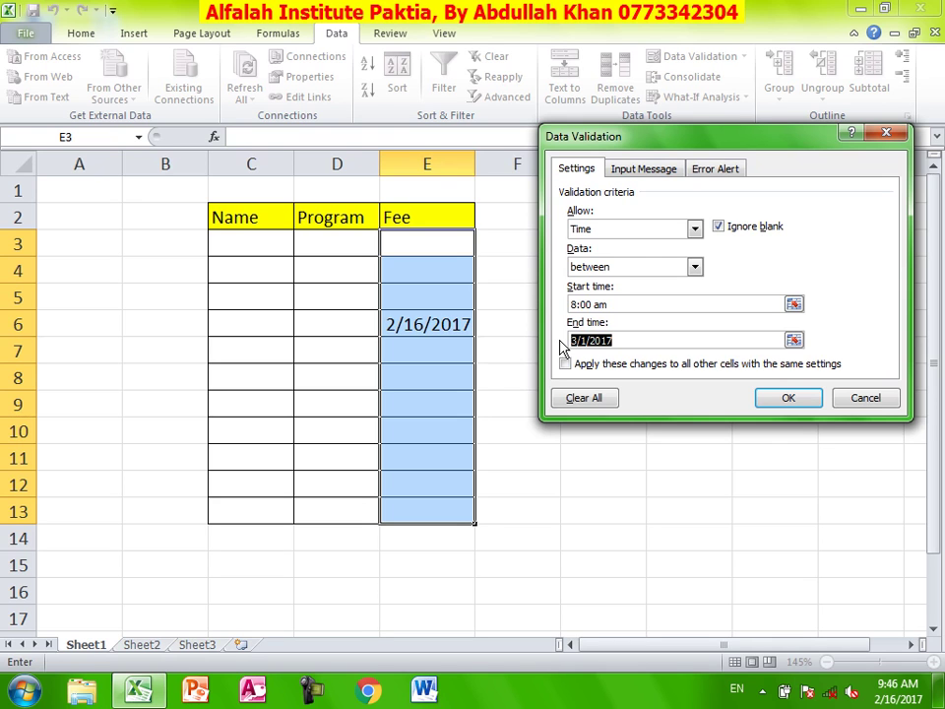
text(1:00 pm)
click(786, 394)
Enter the current time, 9:47 AM, in cell E7
click(447, 361)
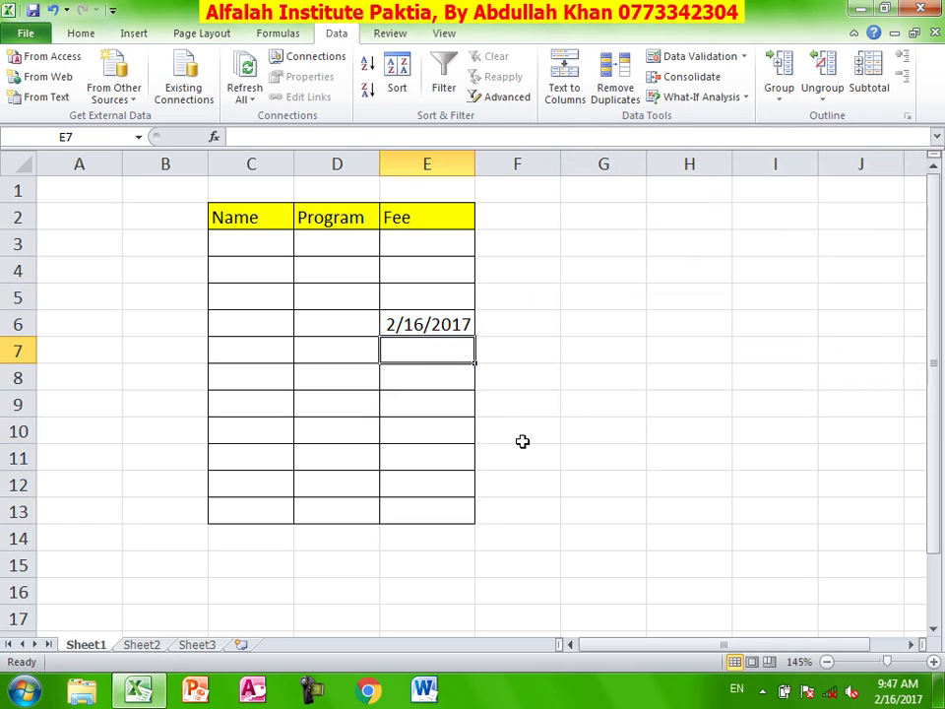
key(ctrl+shift+semicolon)
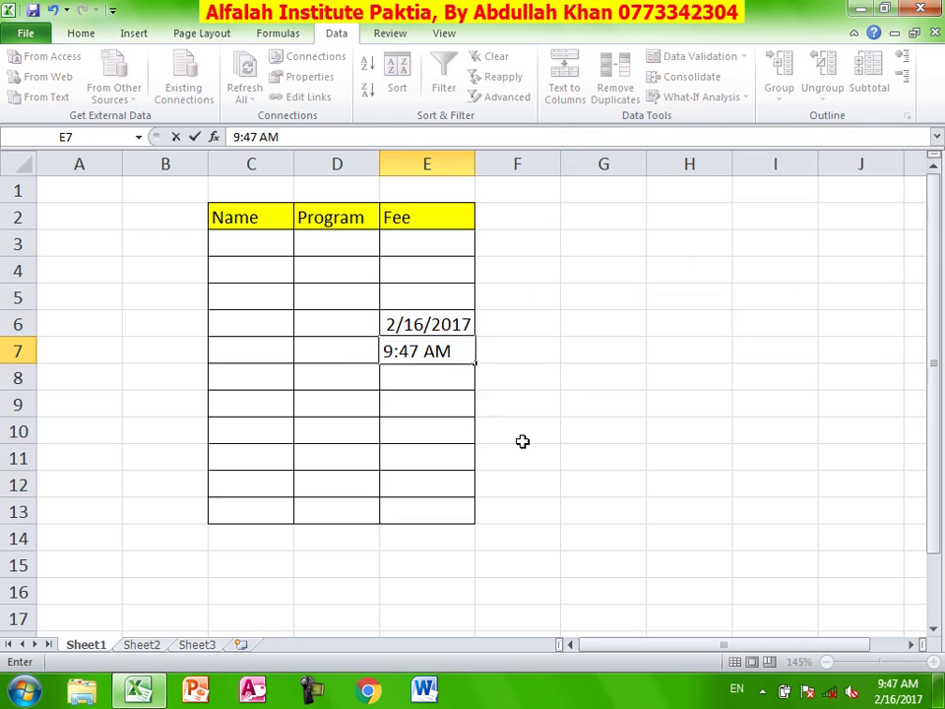
key(Return)
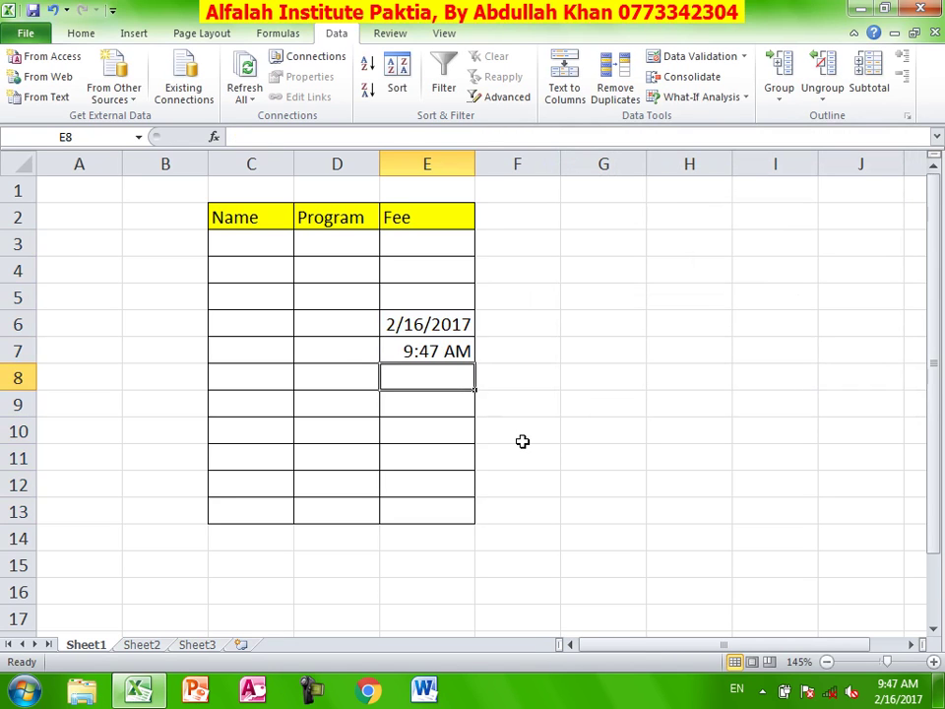
Try to enter the time 3:00 in cell E8, and cancel the entry
text(3)
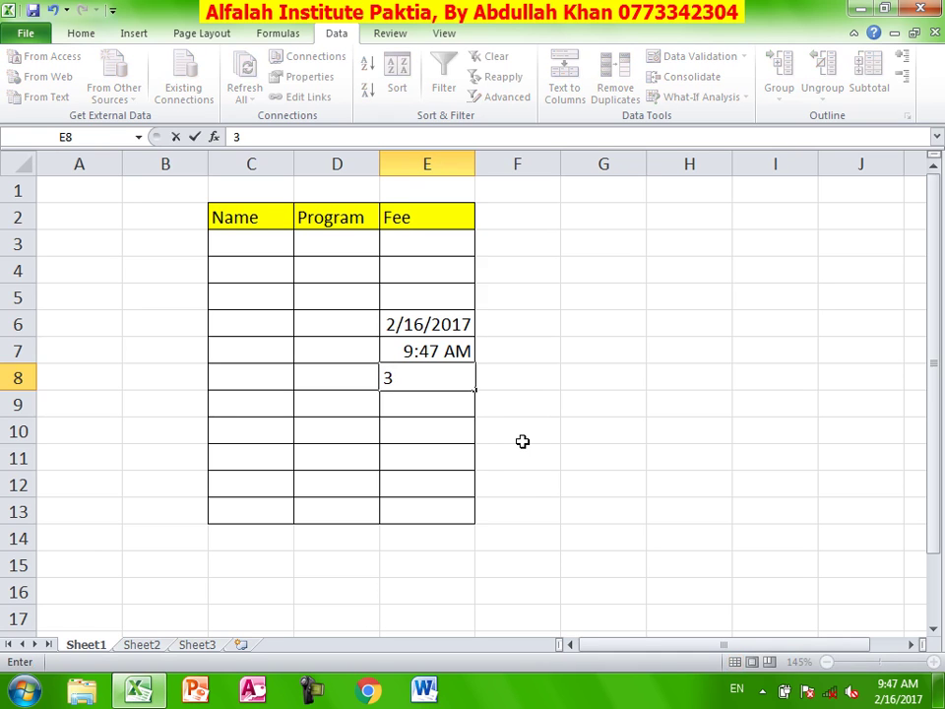
text(:00)
key(Return)
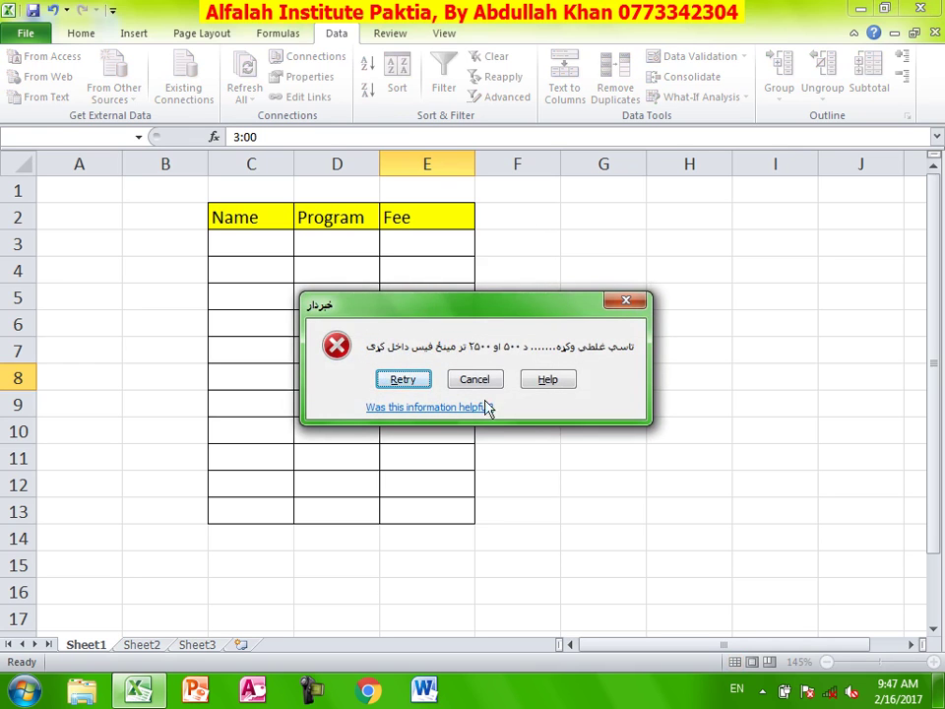
click(475, 383)
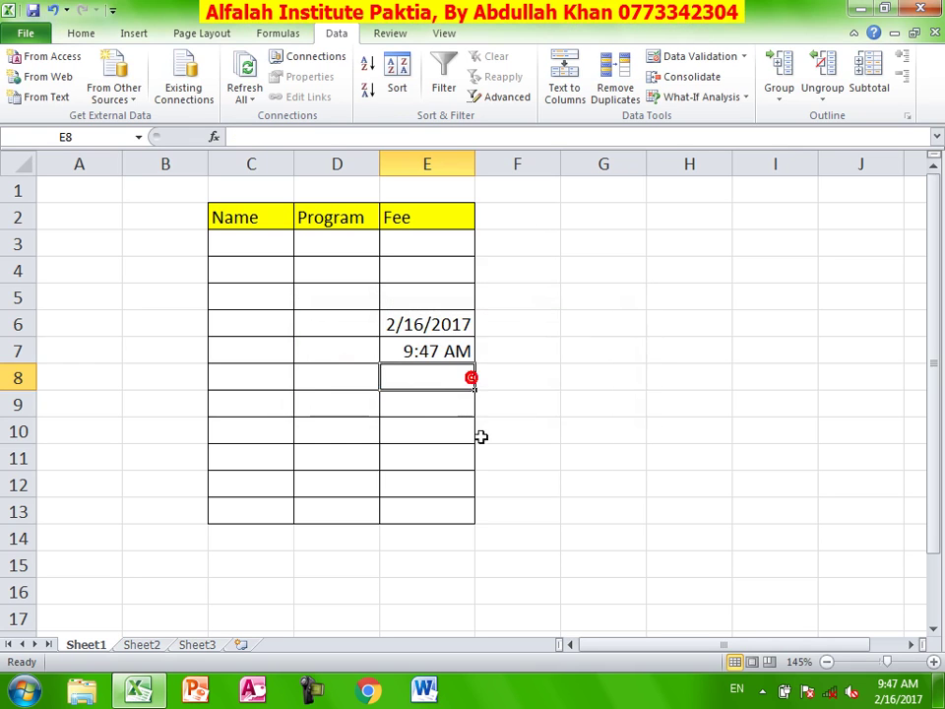
click(435, 407)
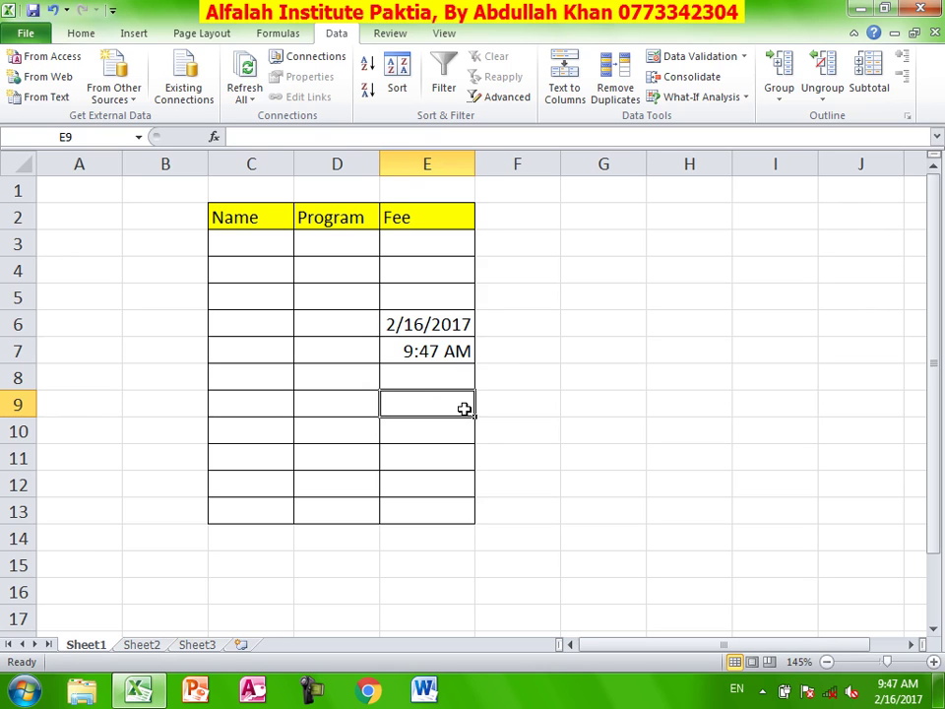
Review the comparison conditions and allowed types in the data validation settings for E3:E13, and close them without changes
drag(452, 247, 448, 509)
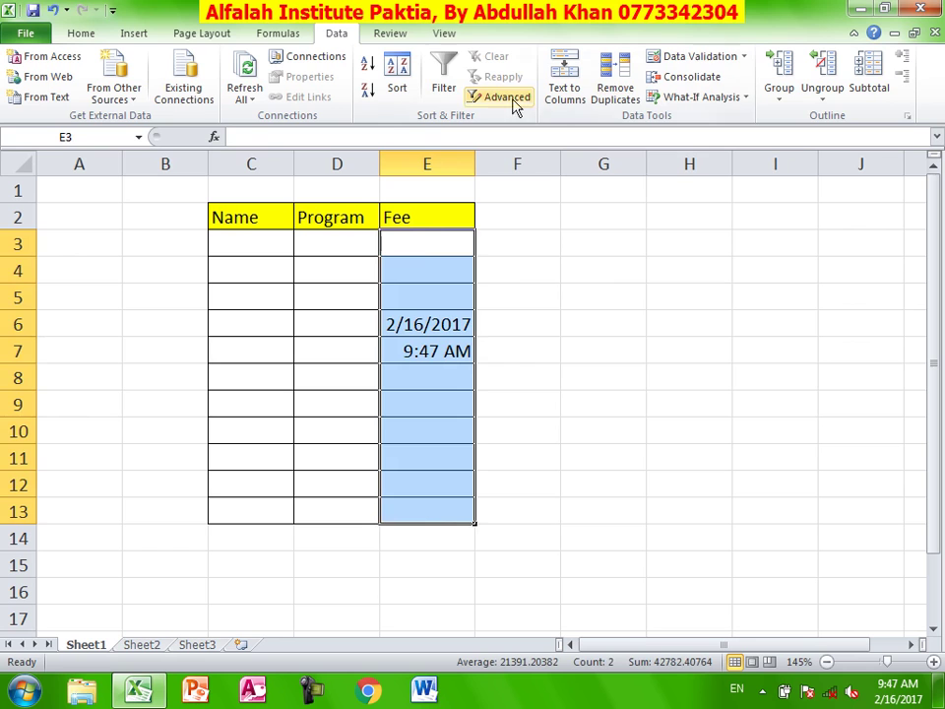
click(720, 56)
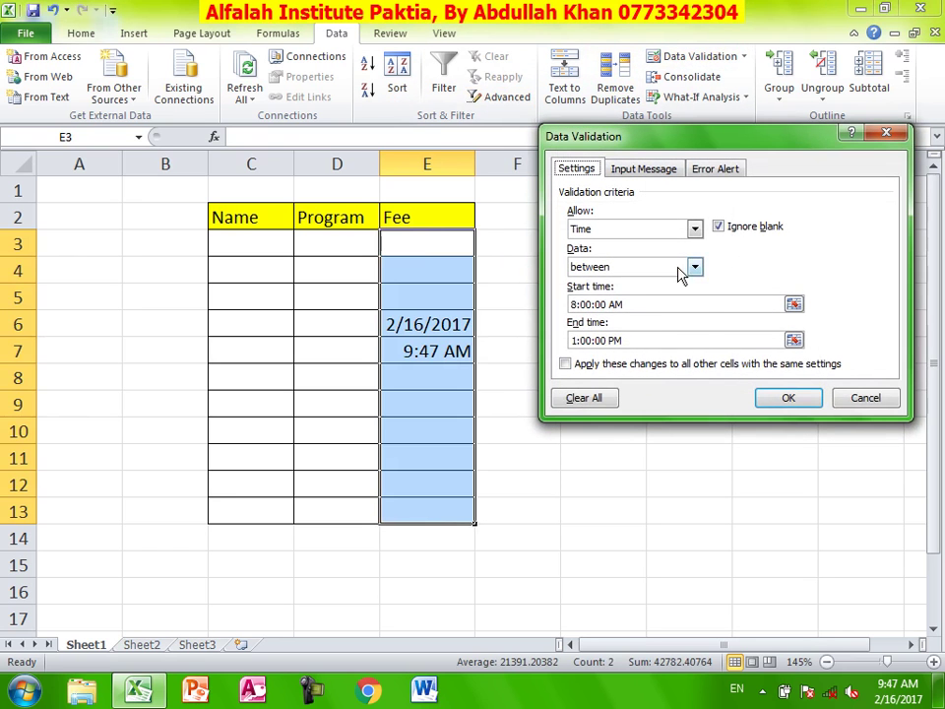
click(694, 267)
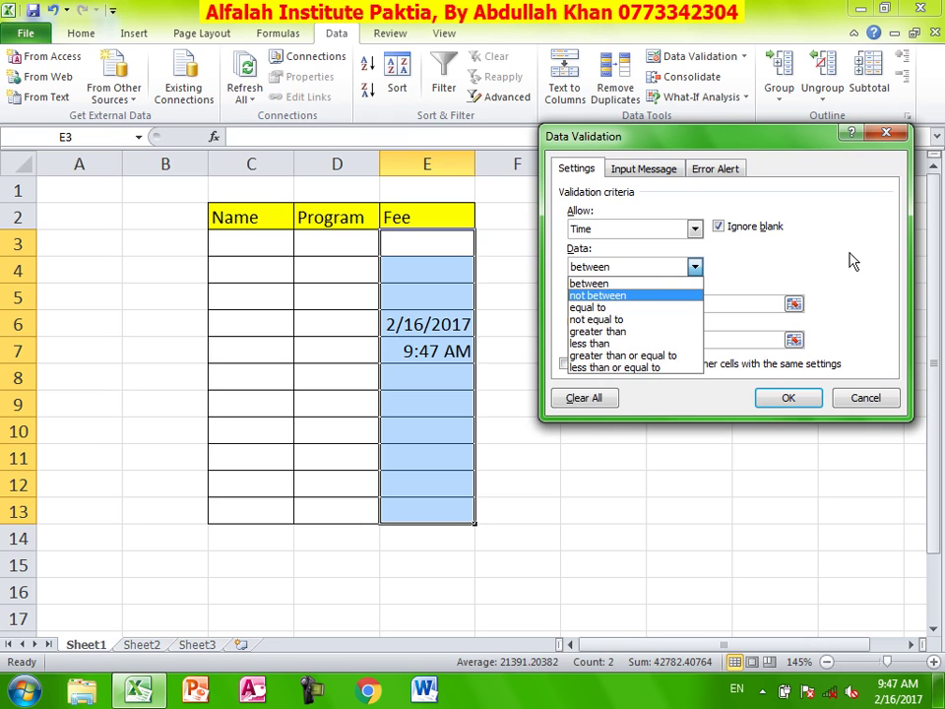
click(852, 261)
click(695, 229)
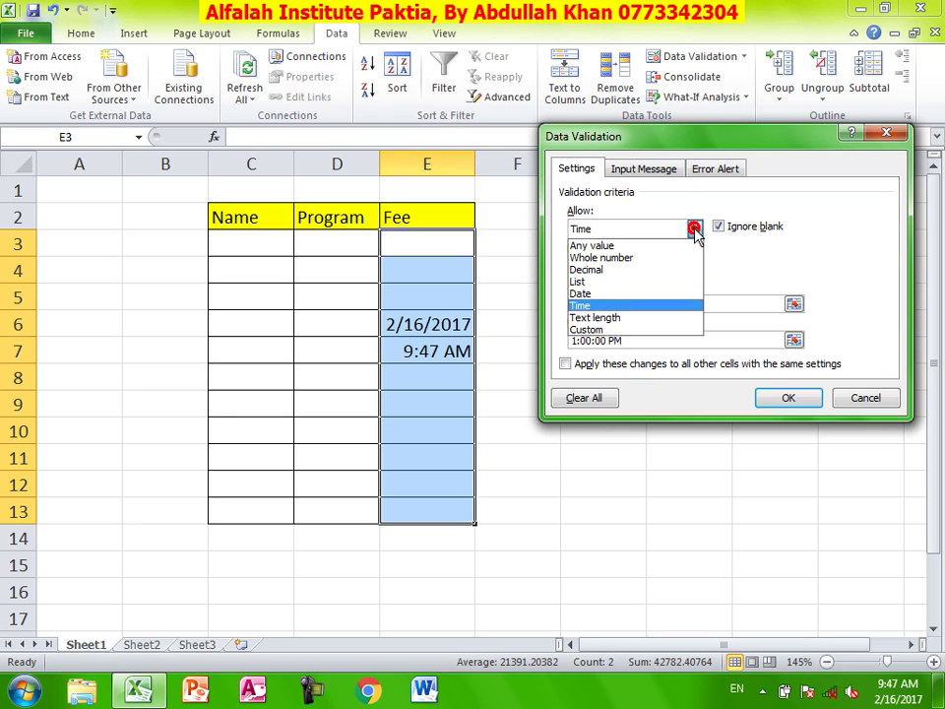
click(867, 256)
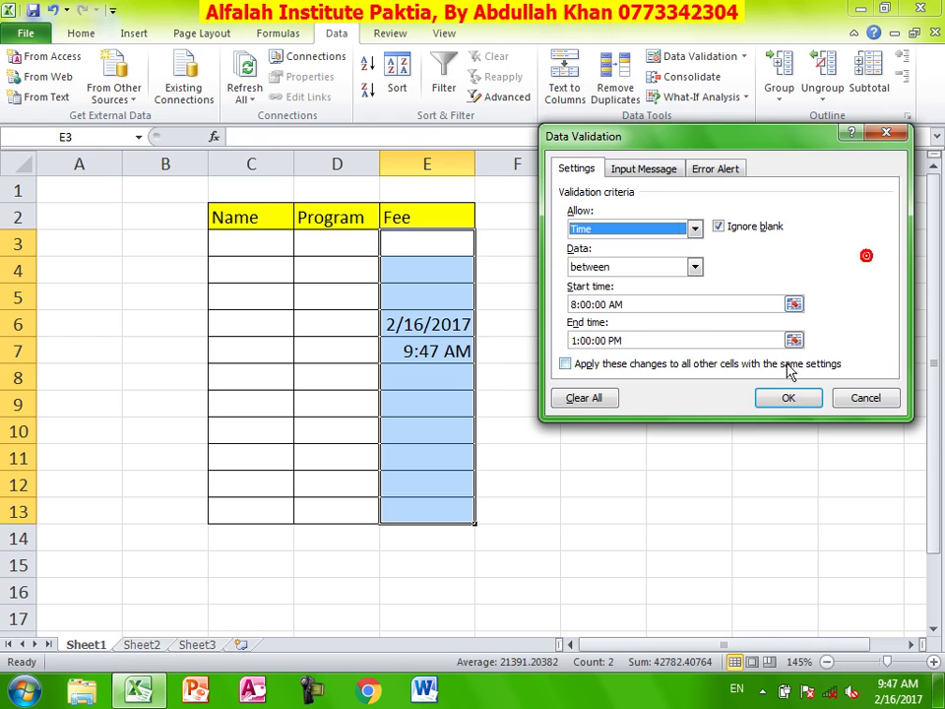
click(864, 397)
Add a Password column header in cell F2, beside the Fee header
click(505, 221)
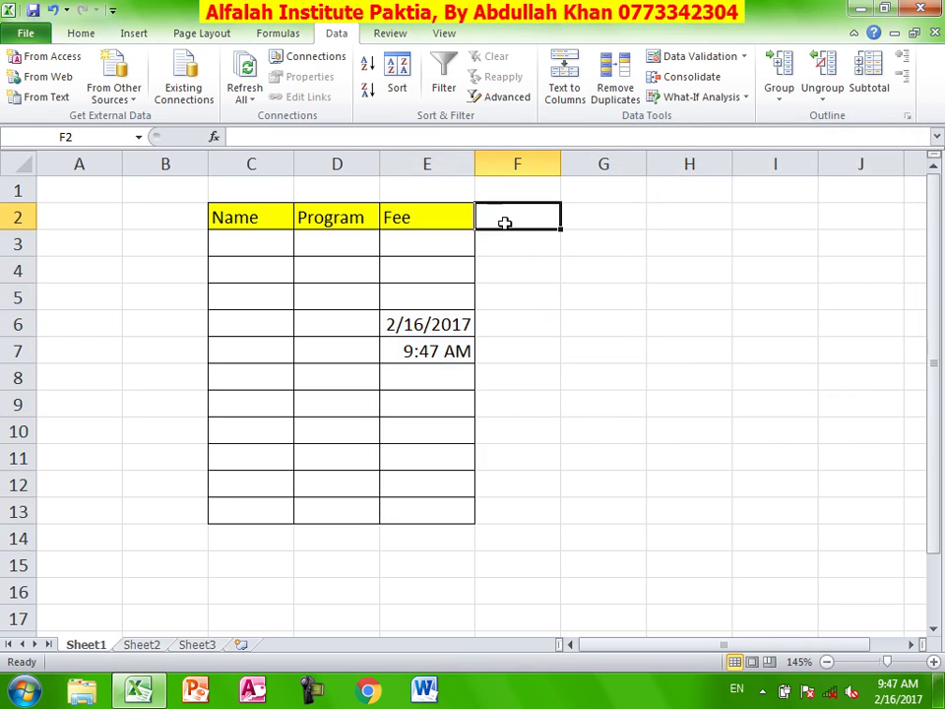
text(Passwor)
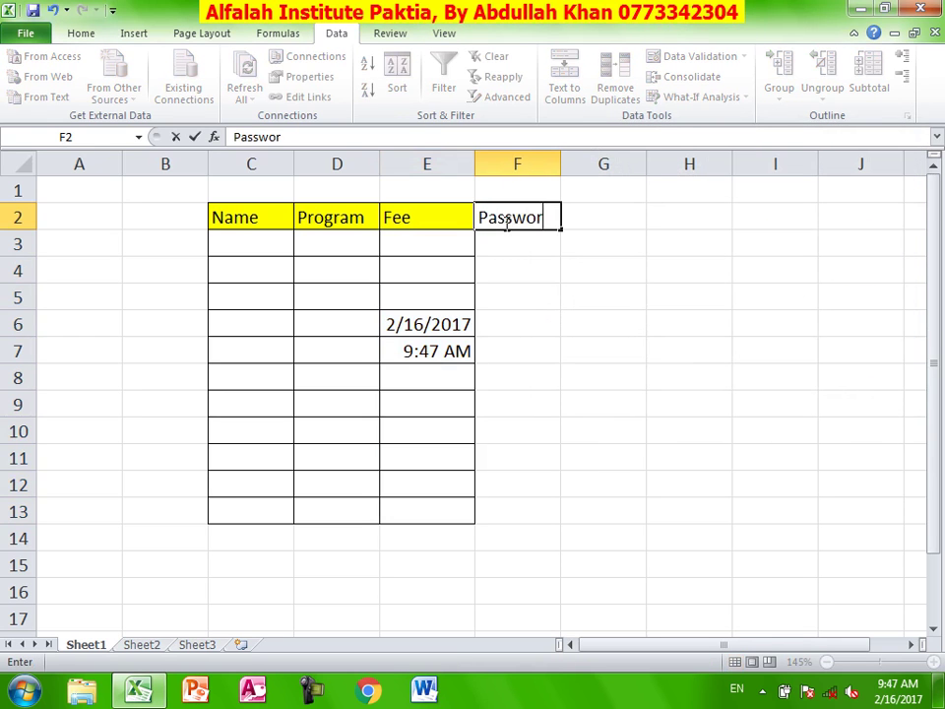
text(d)
key(Return)
Restrict the Password cells F3:F13 with data validation to a text length greater than 5
drag(509, 242, 526, 506)
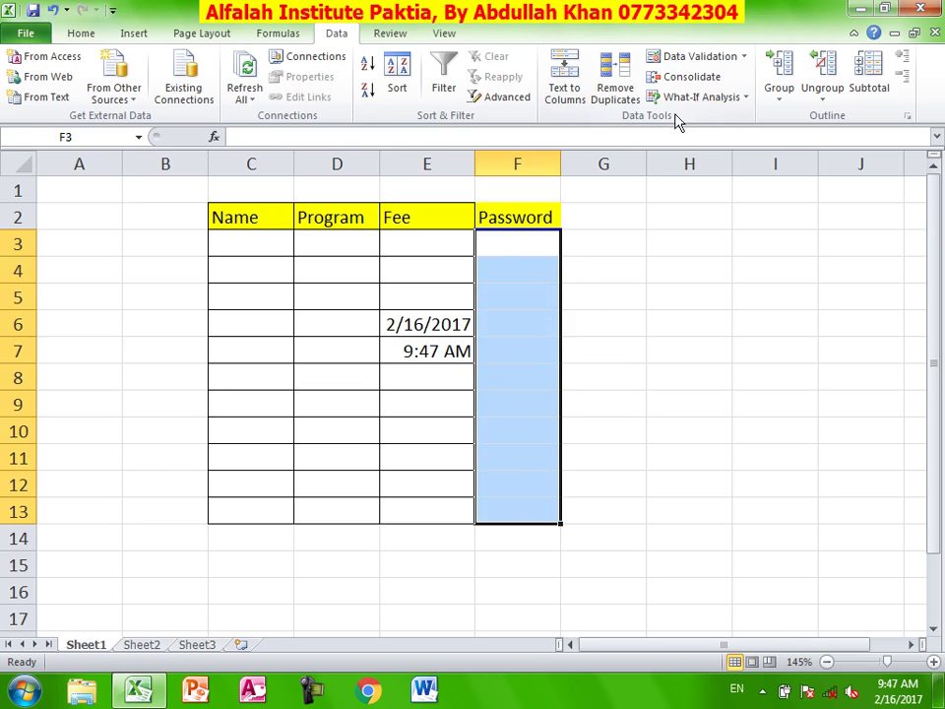
click(680, 59)
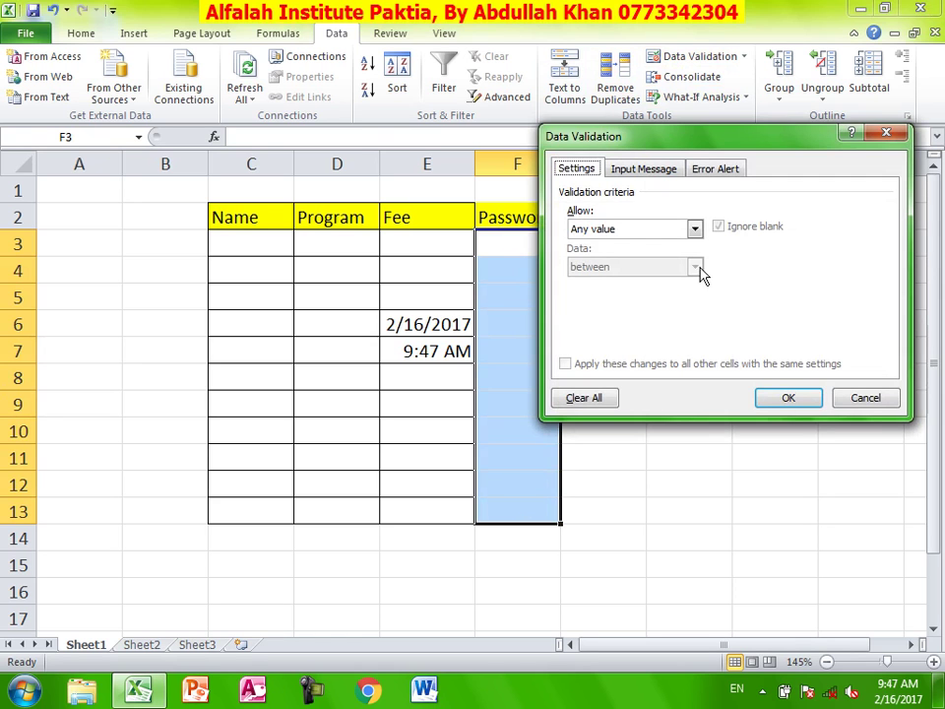
click(694, 228)
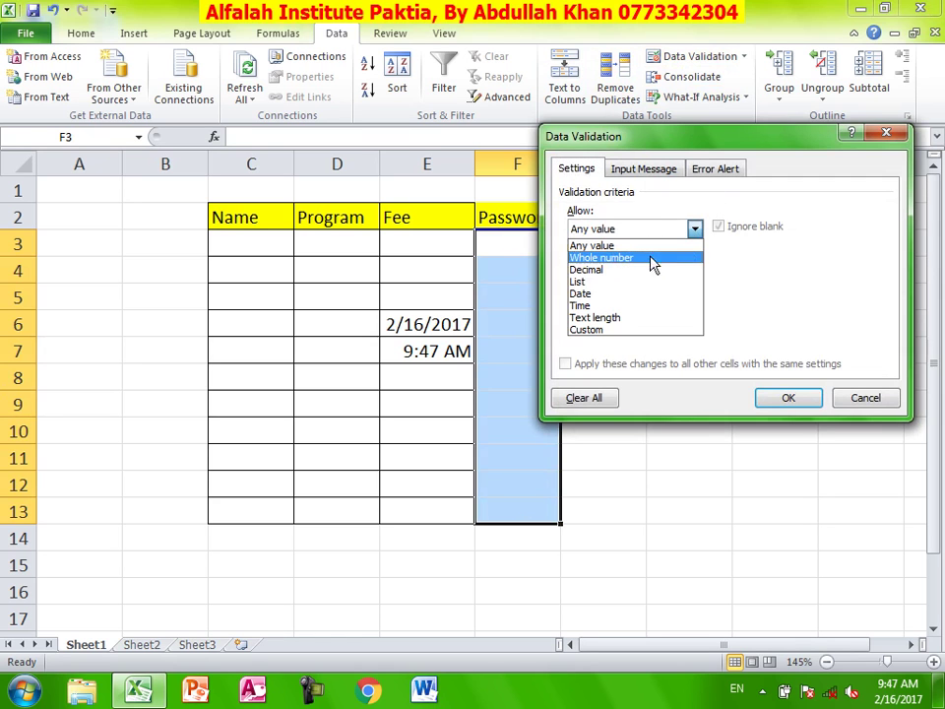
click(638, 317)
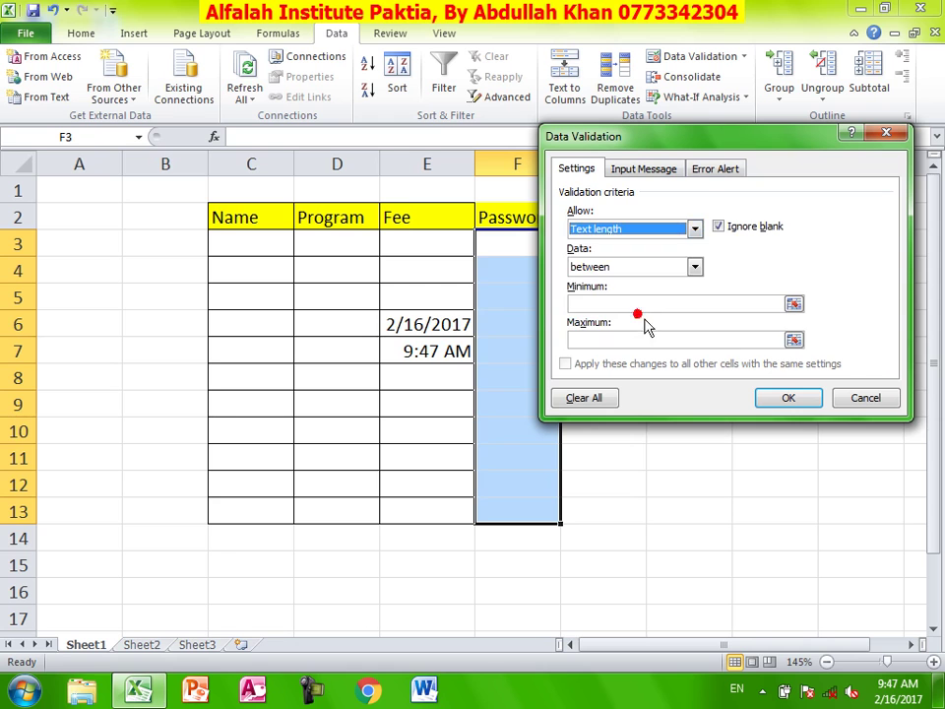
click(694, 267)
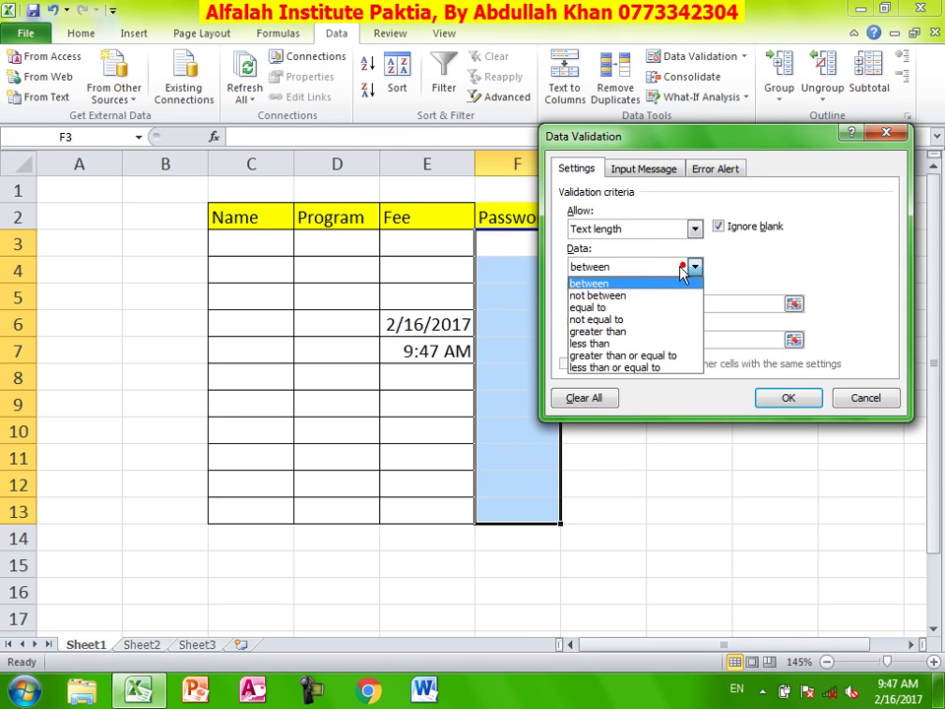
click(630, 334)
click(582, 304)
text(5)
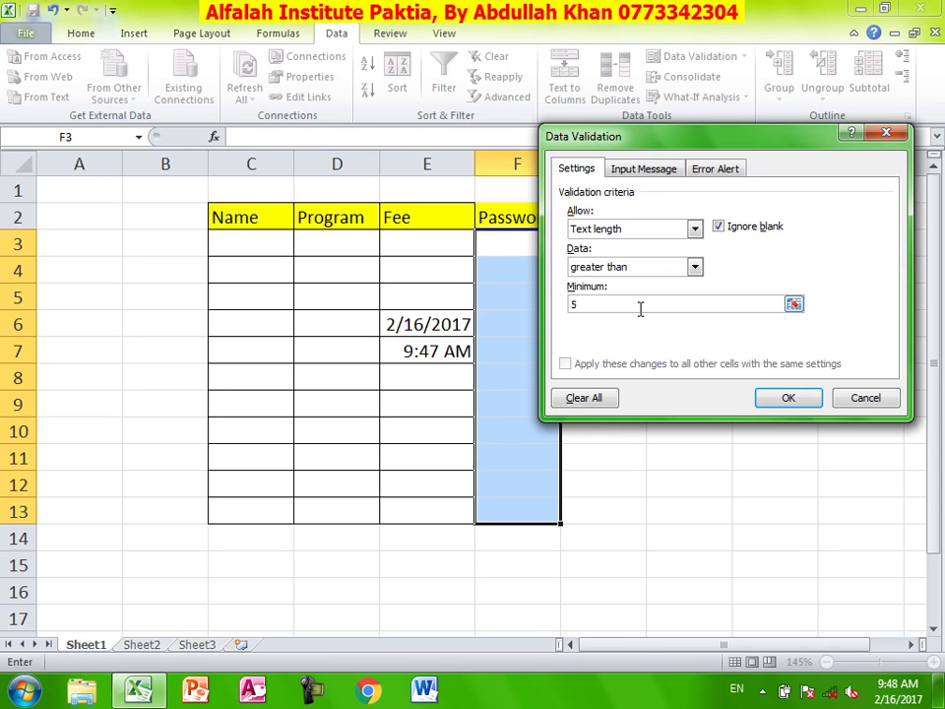
click(800, 404)
Try a five-letter password in cell F4, cancel it, and enter a seven-letter password instead
click(511, 270)
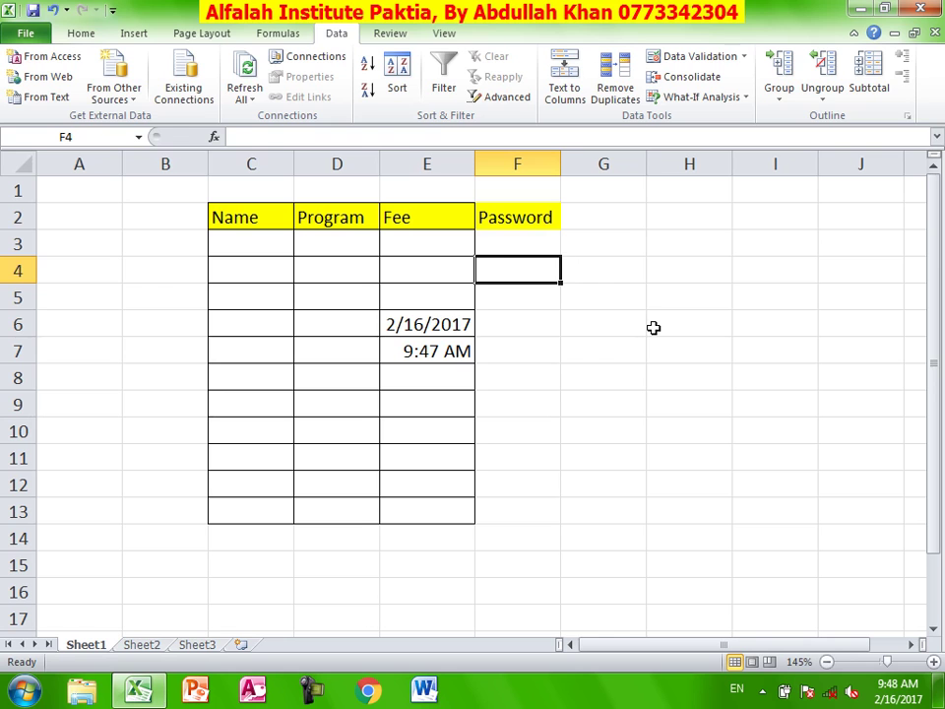
text(ahmad)
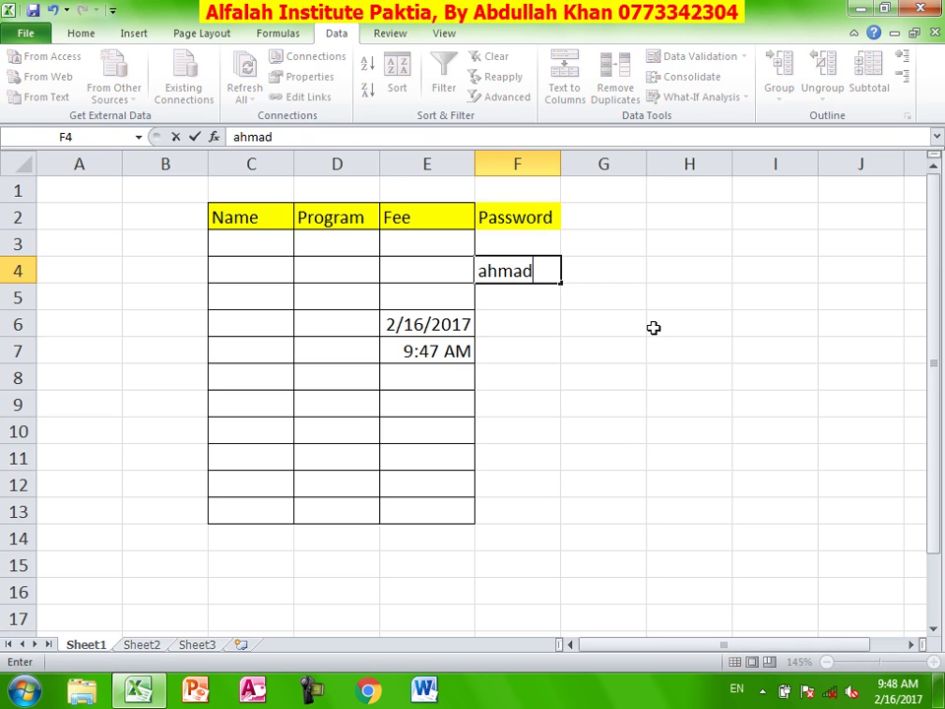
key(Return)
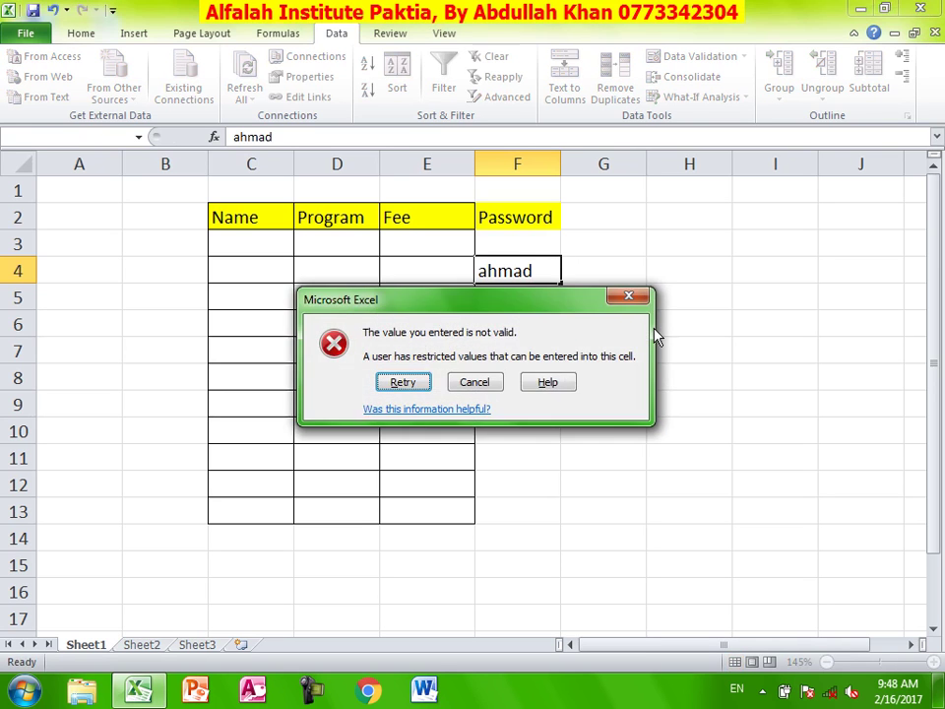
key(Escape)
text(ma)
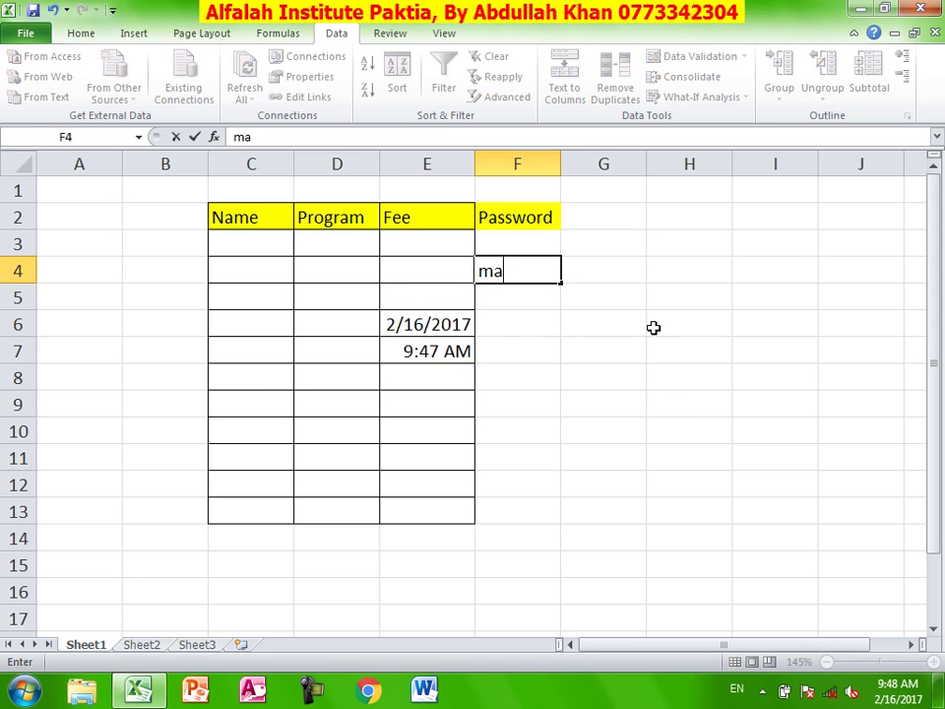
text(hmood)
key(Return)
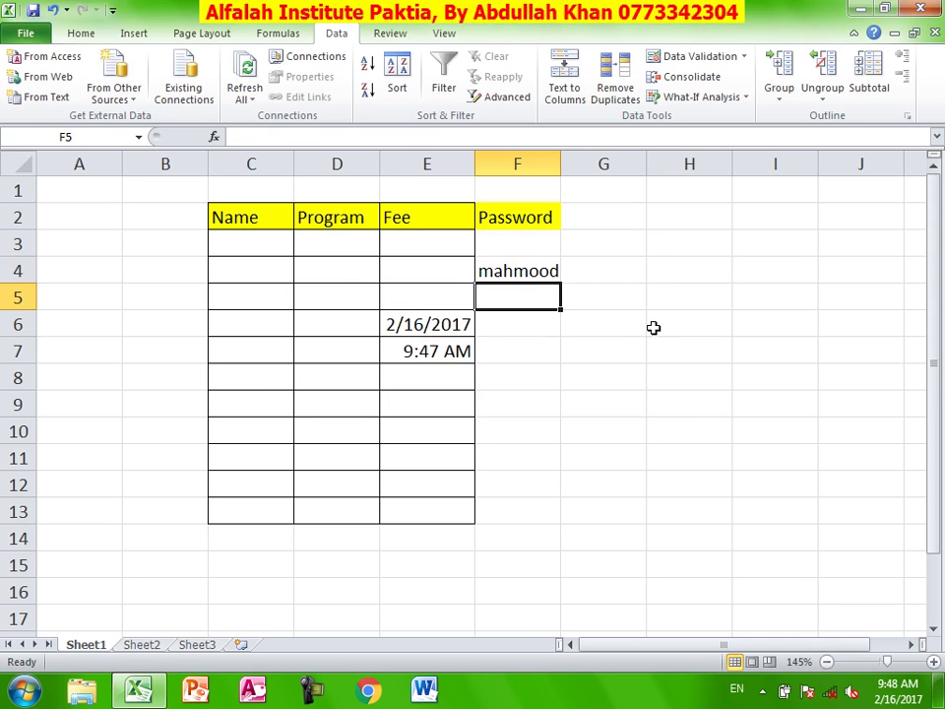
Try a five-digit password in cell F5, cancel it, and enter a seven-digit password instead
text(12345)
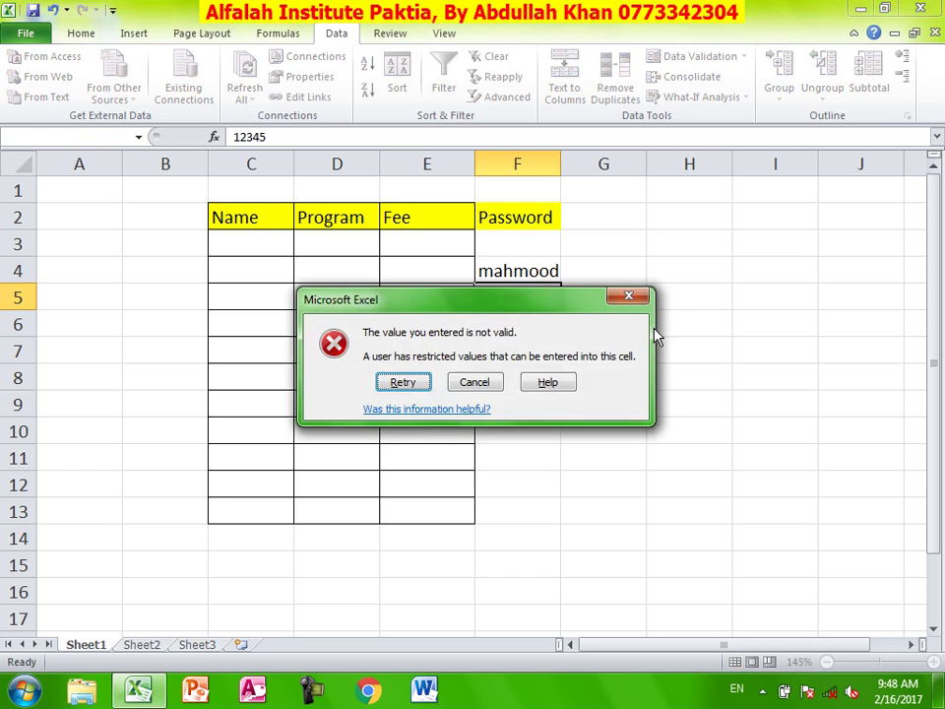
key(Escape)
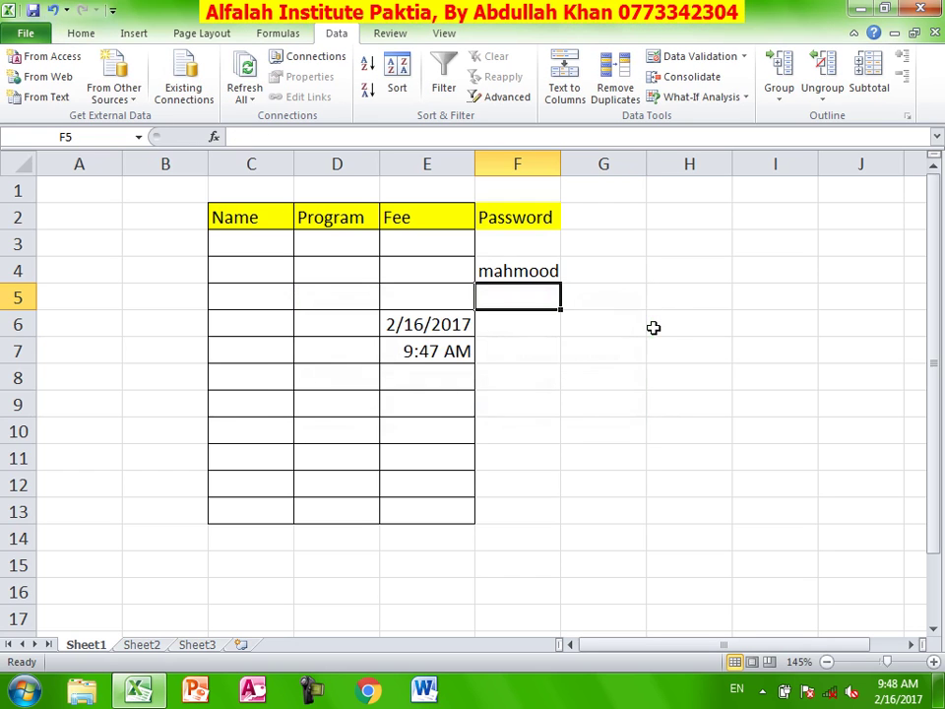
text(1213456)
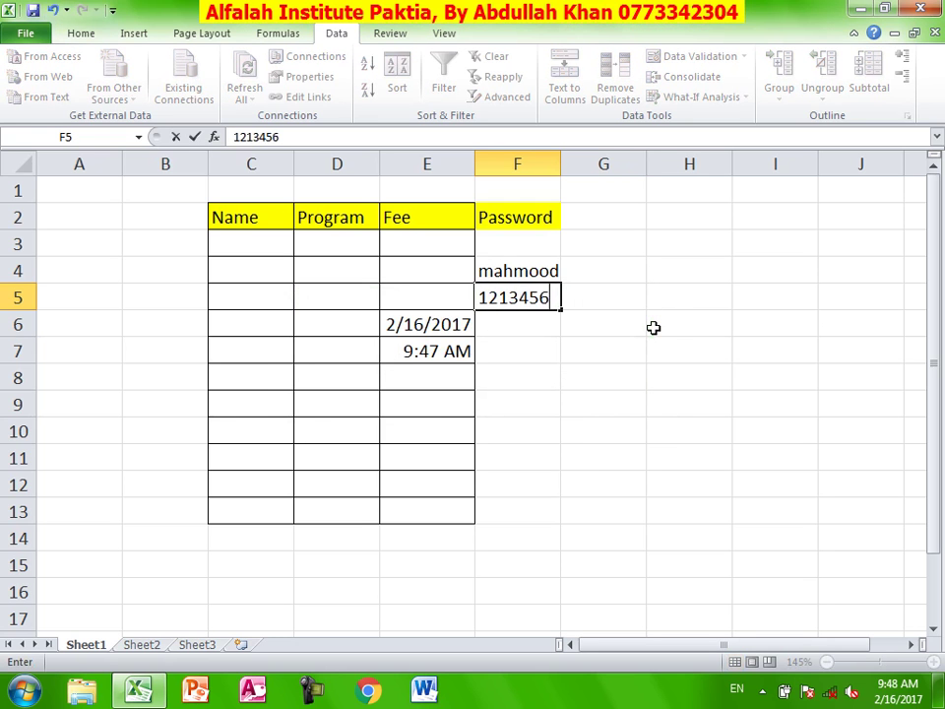
key(Return)
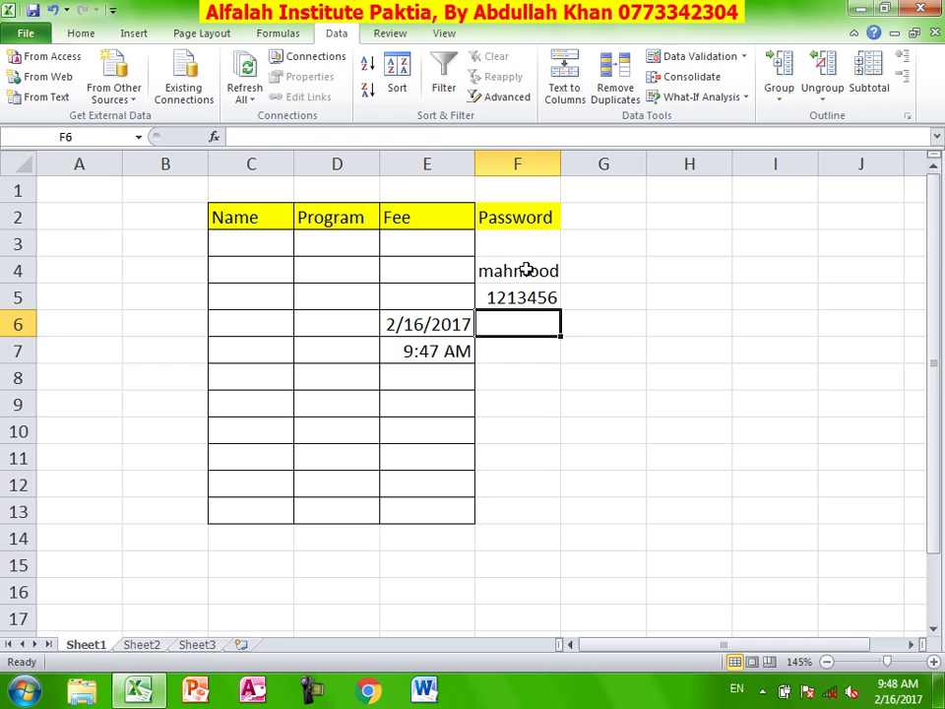
Restrict the Name cells C3:C13 with data validation to a text length less than or equal to 14
drag(517, 244, 513, 342)
drag(266, 249, 249, 512)
click(697, 57)
click(695, 229)
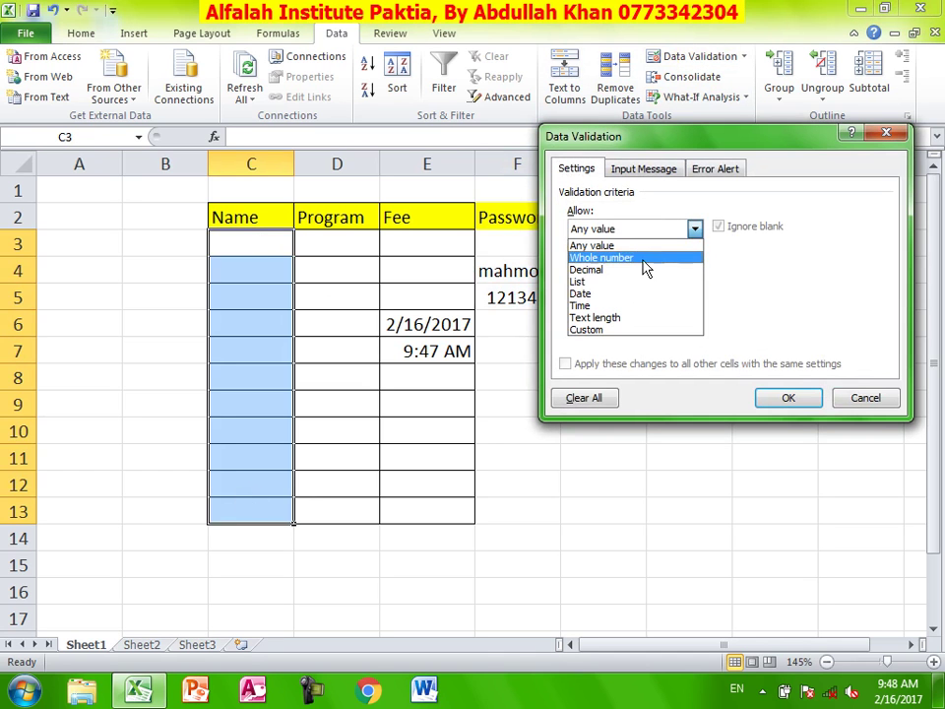
click(657, 318)
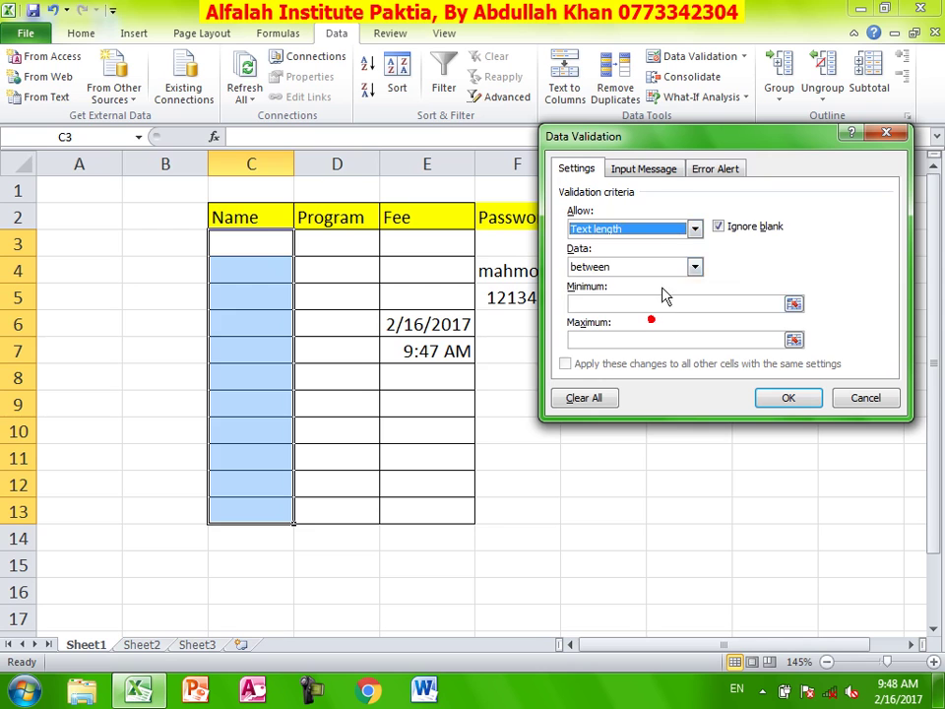
click(695, 267)
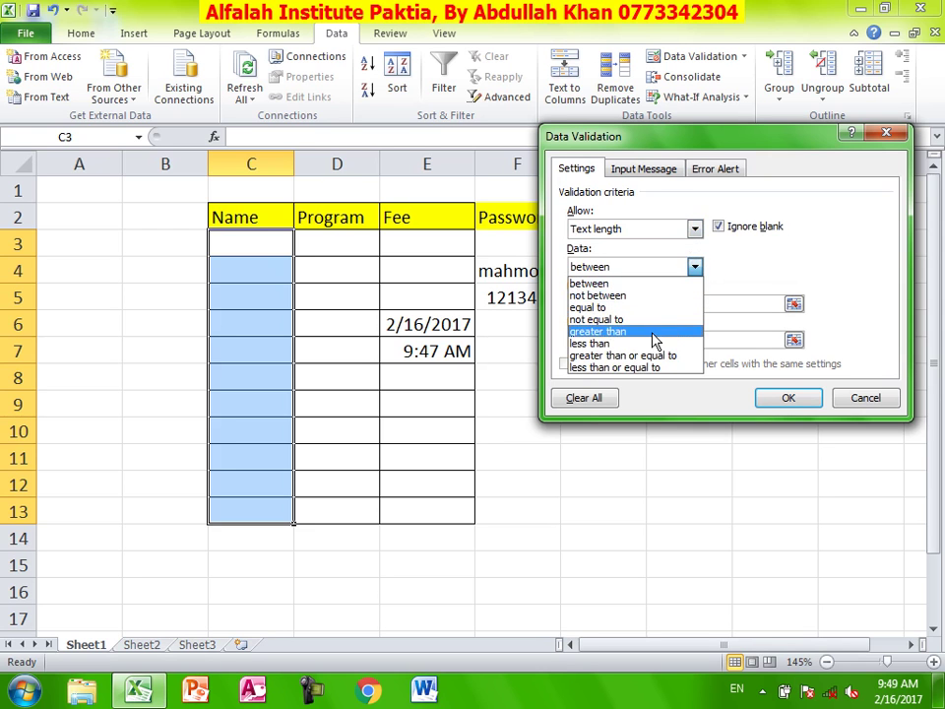
click(650, 369)
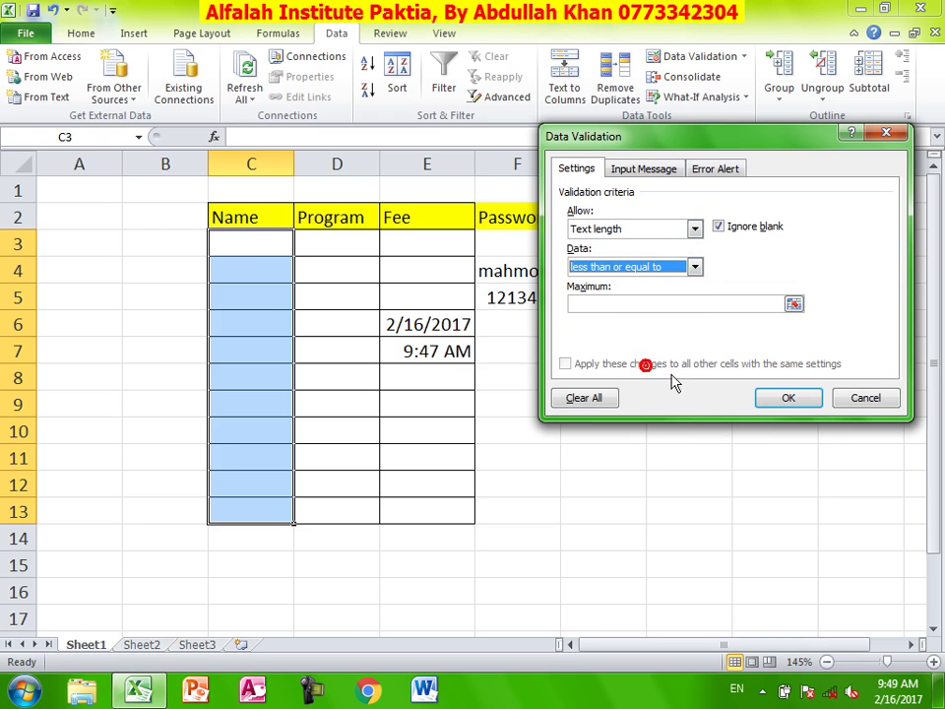
click(607, 304)
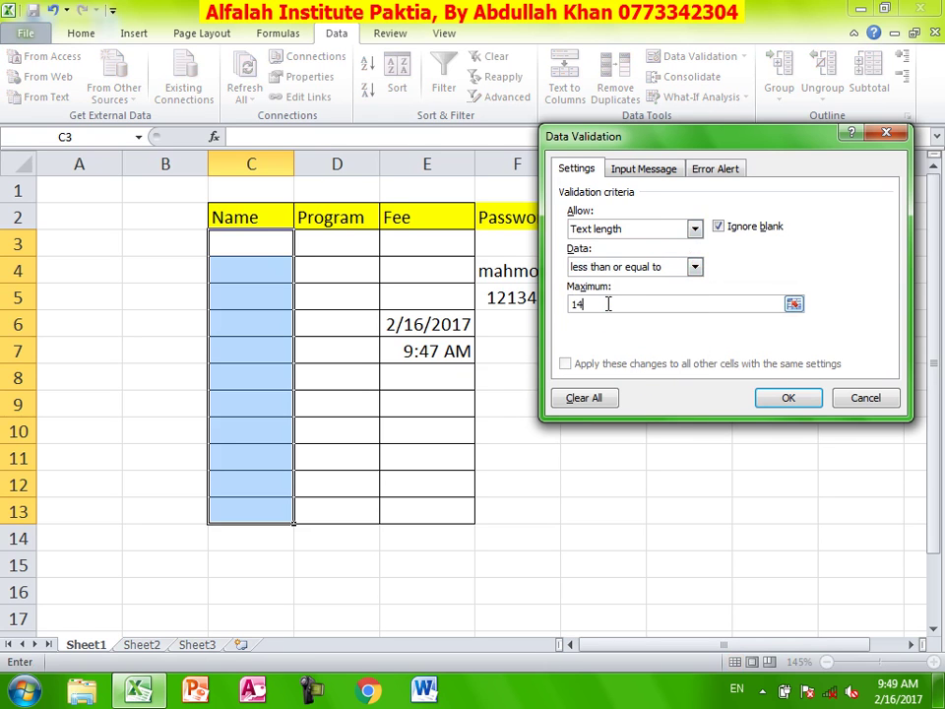
click(783, 400)
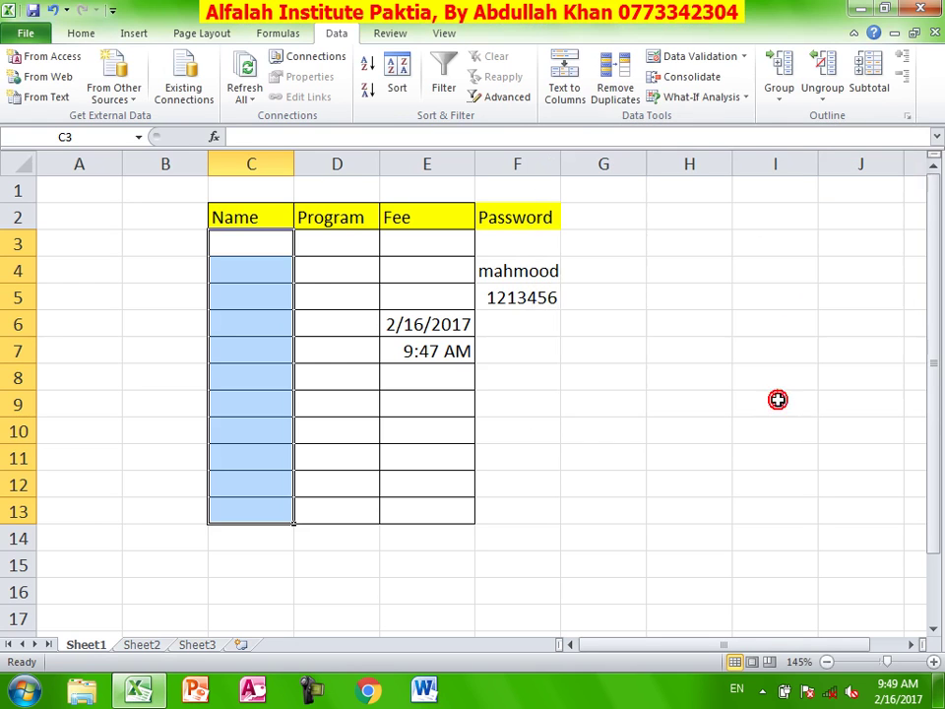
click(258, 247)
drag(291, 164, 465, 163)
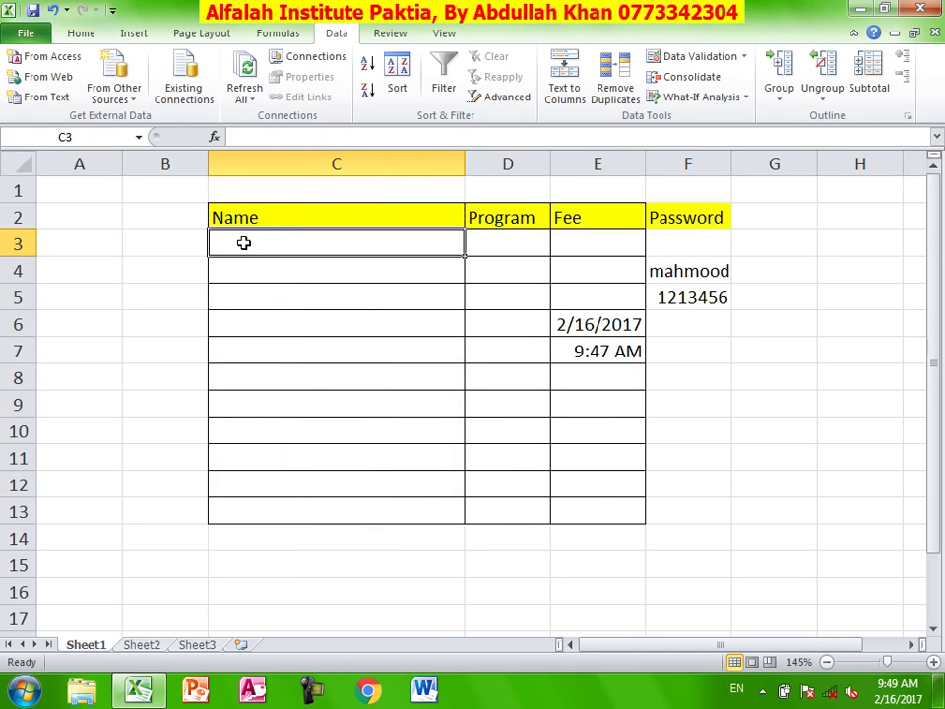
text(12345678901)
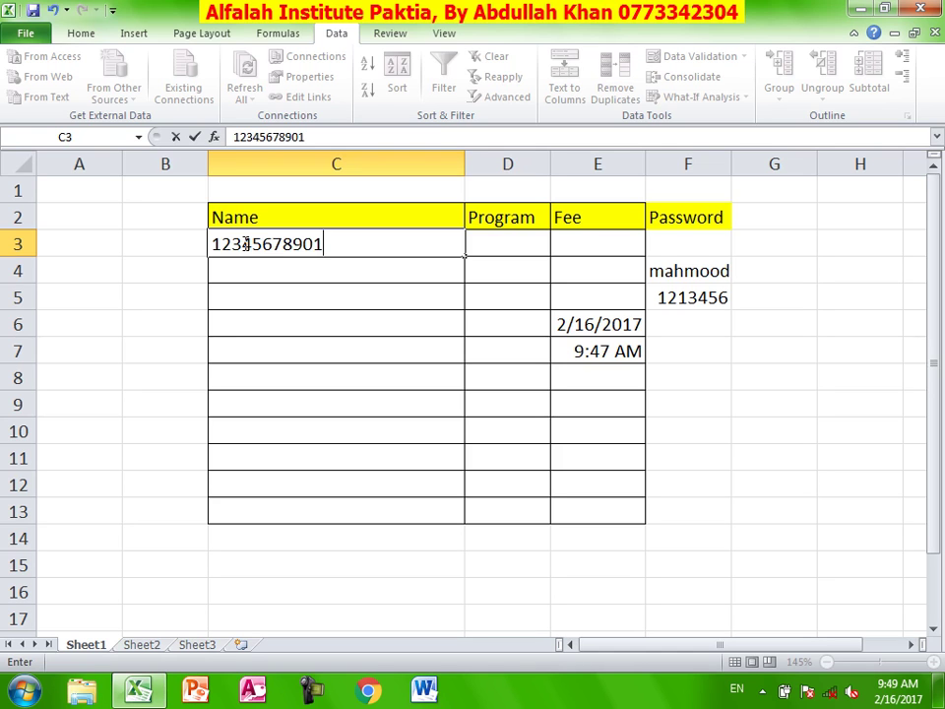
text(234)
key(Return)
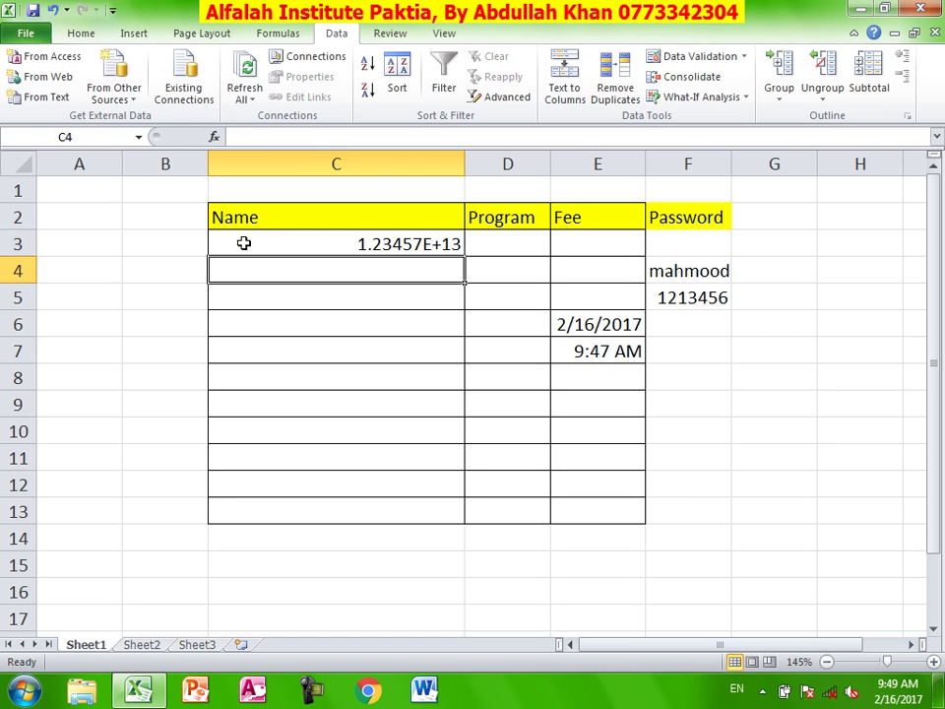
text(12)
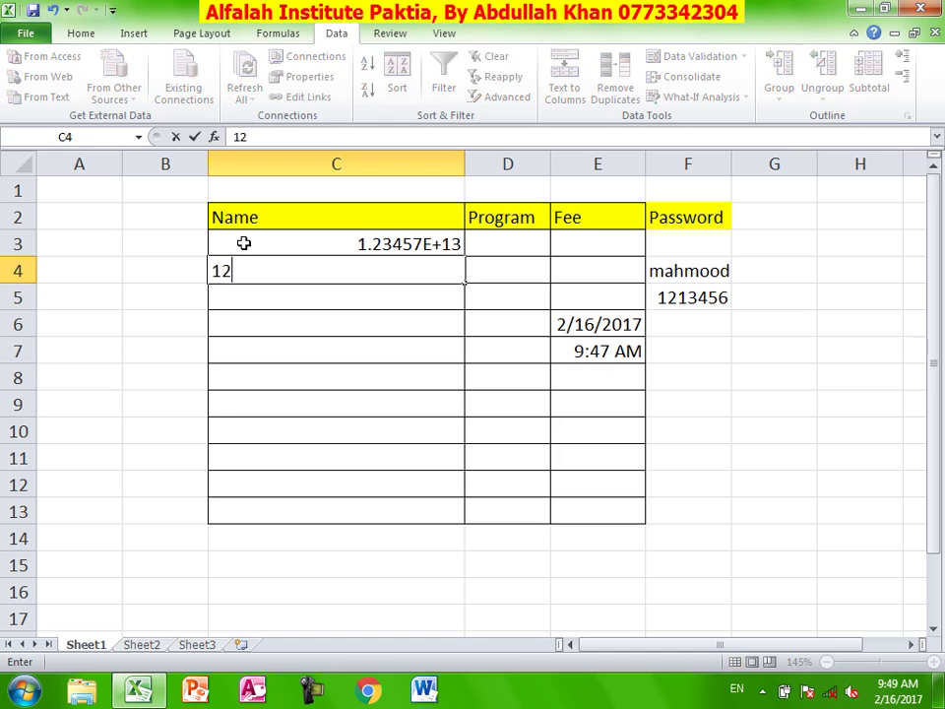
text(3456789)
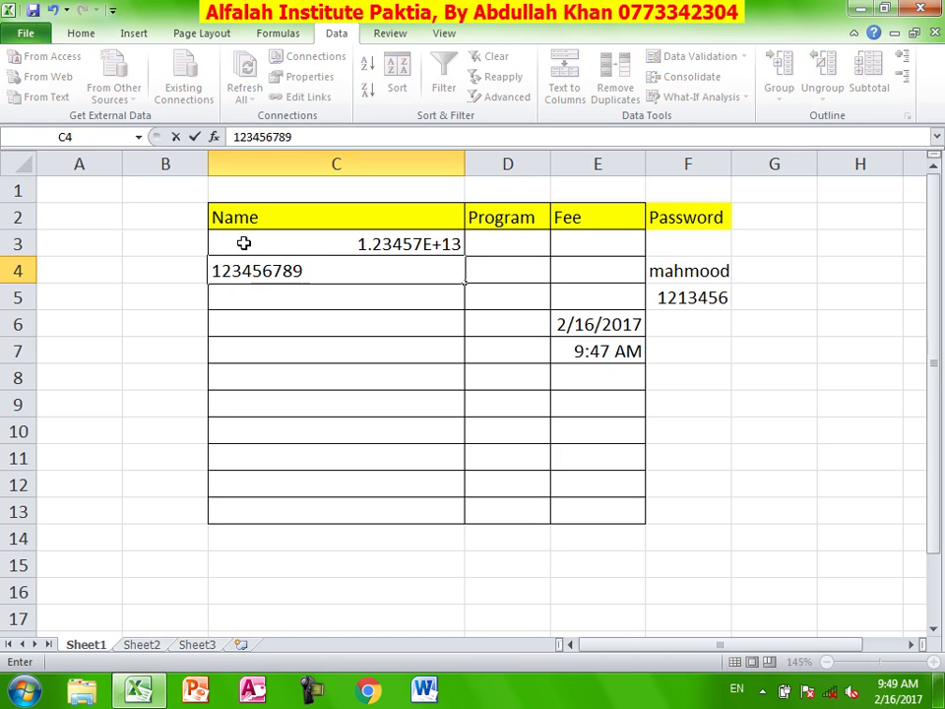
text(012345)
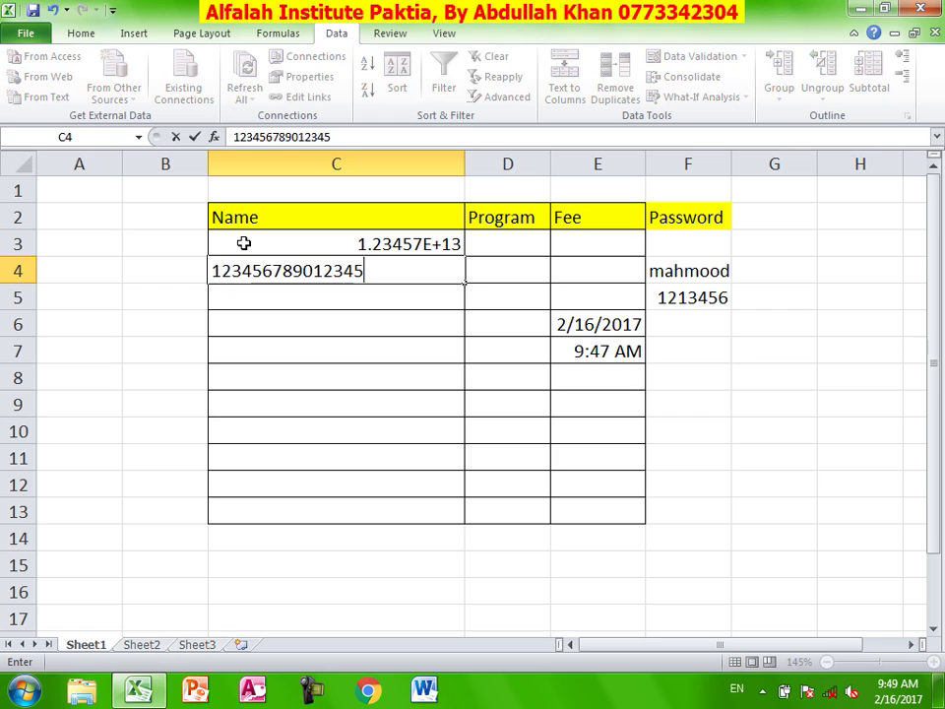
key(Return)
key(Return)
key(Return)
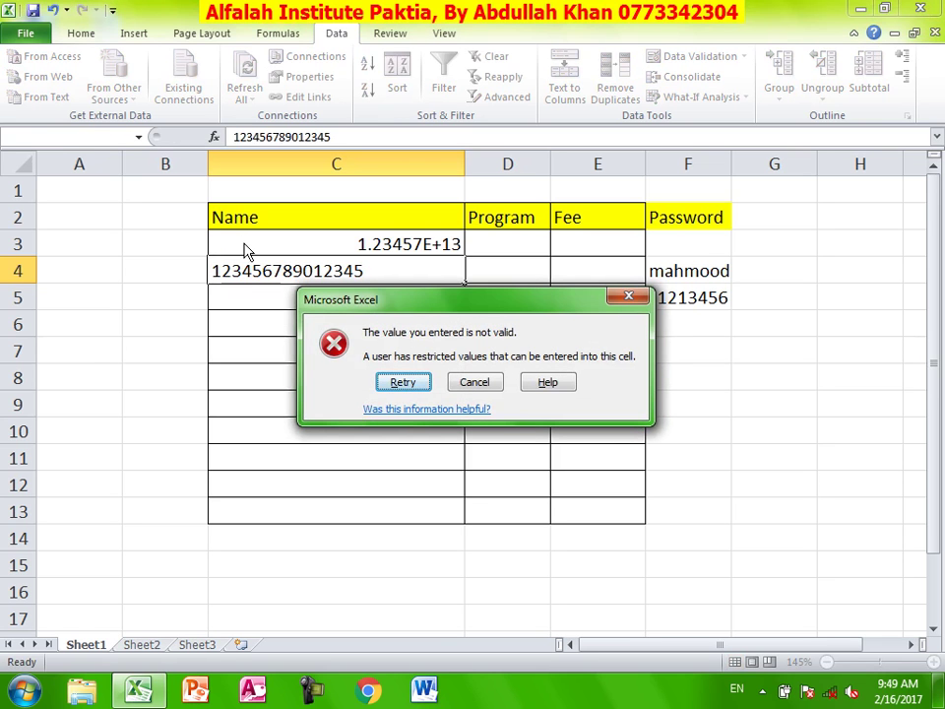
key(Escape)
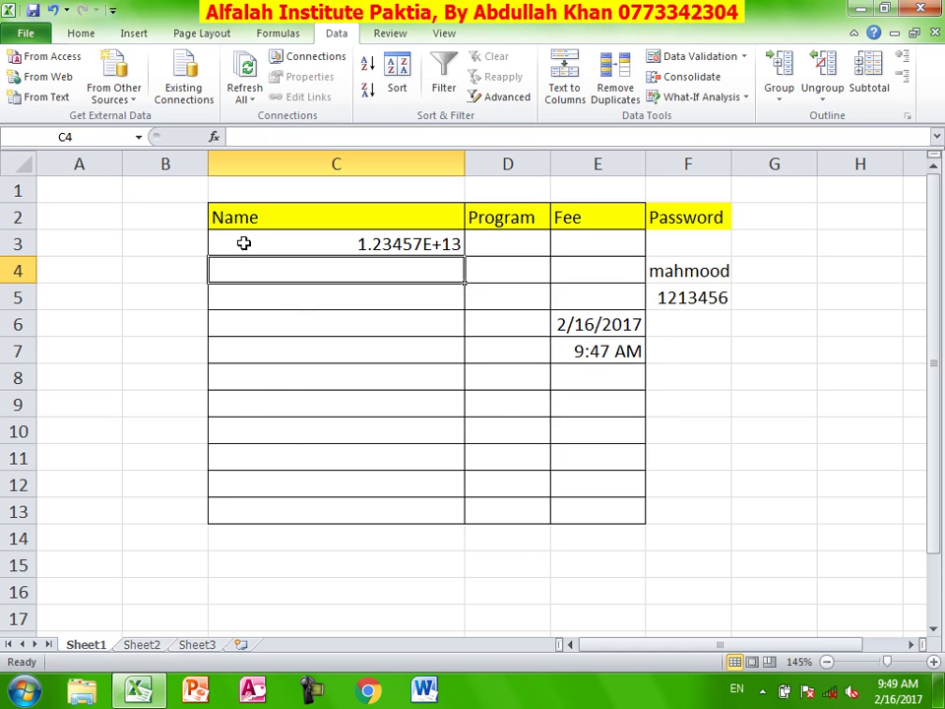
Try to enter the text abcdefghijklmnop in cell C4, and cancel the entry
text(abcd)
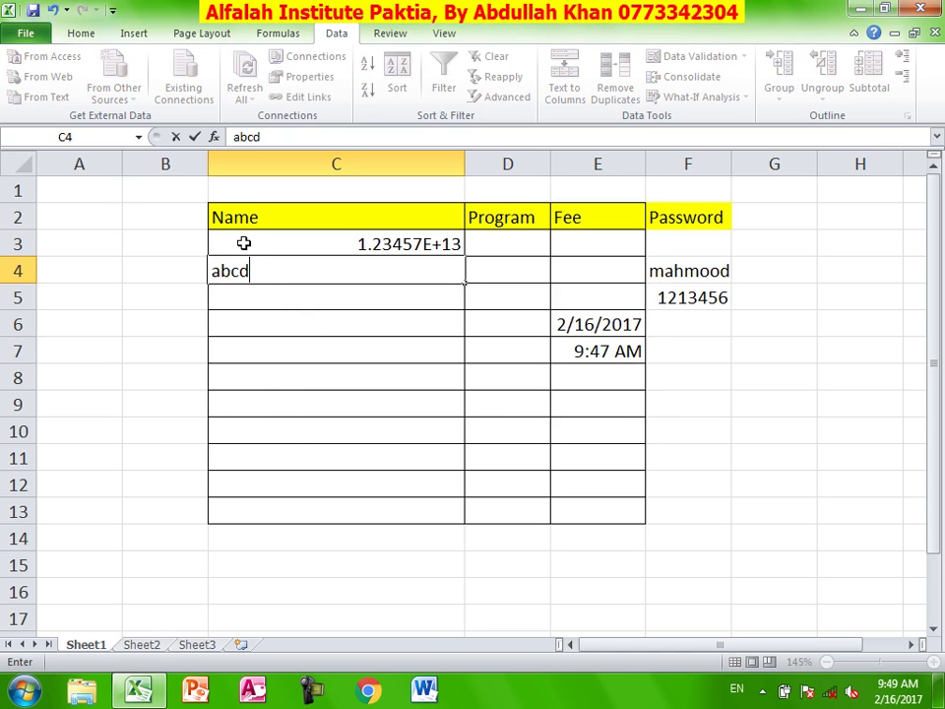
text(efghijklm)
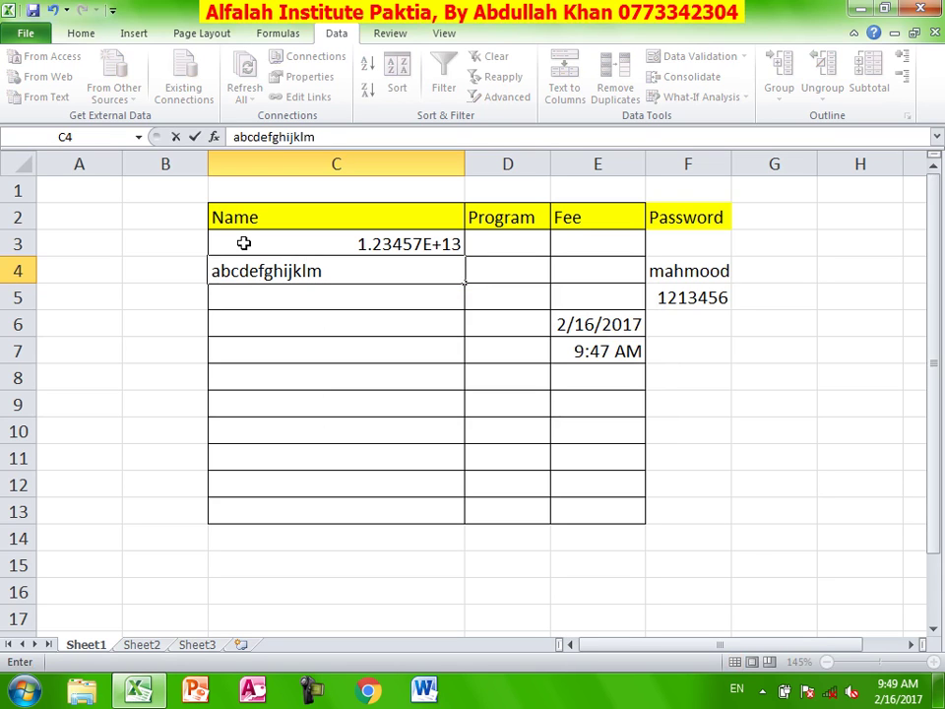
text(nop)
key(Return)
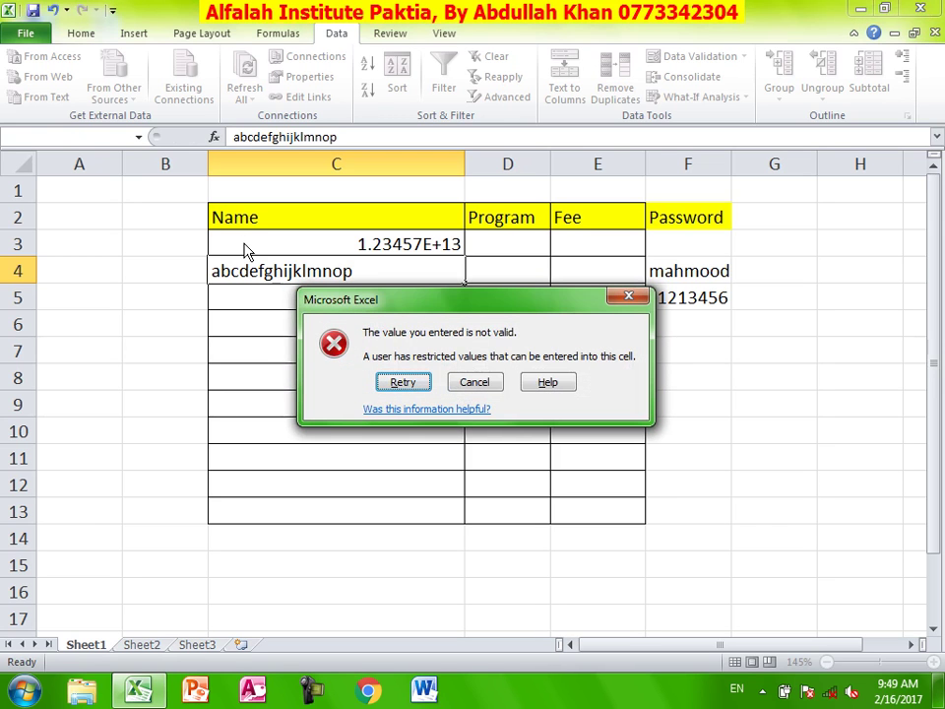
key(Escape)
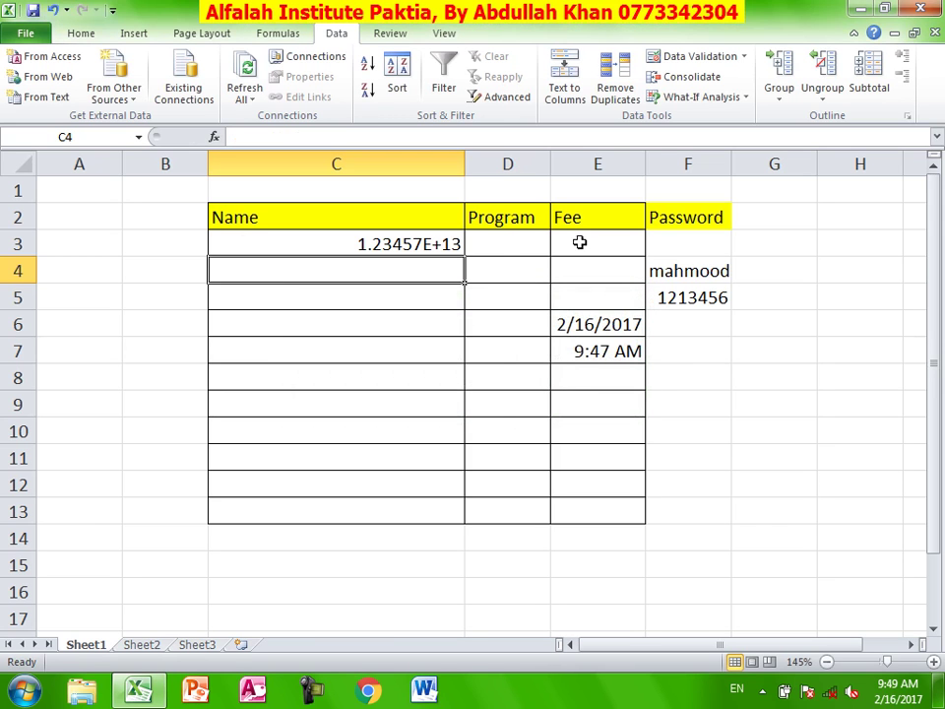
drag(524, 244, 517, 511)
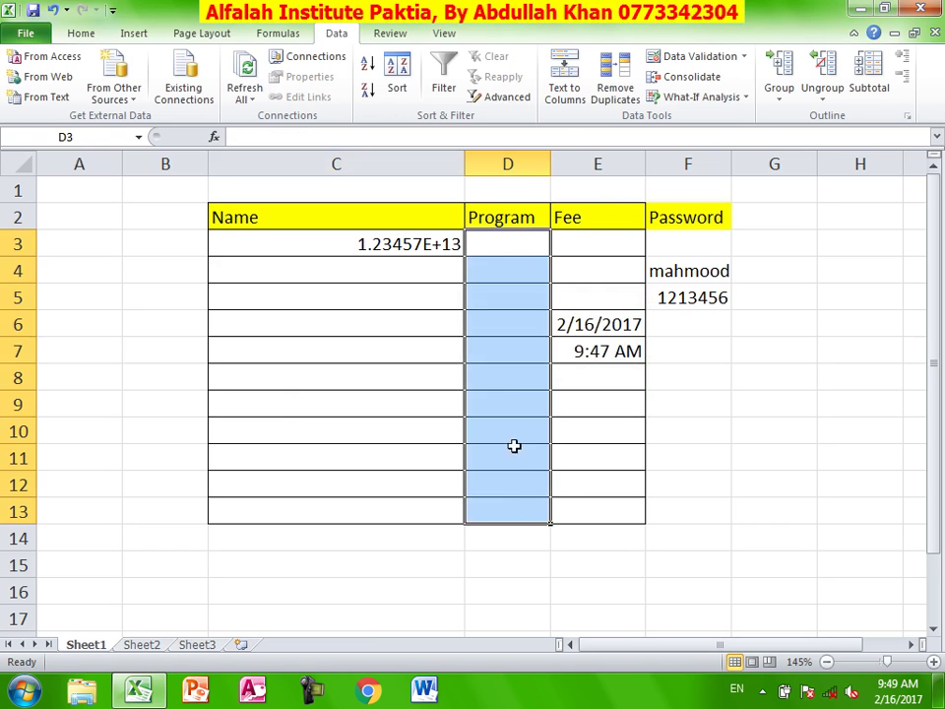
click(692, 56)
click(658, 234)
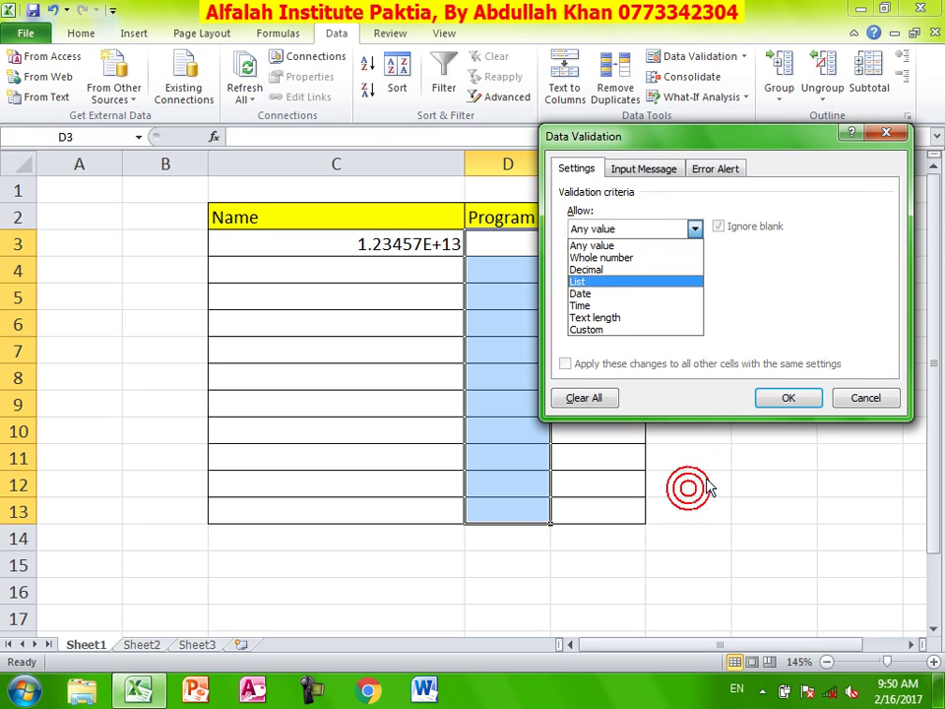
click(852, 402)
click(800, 465)
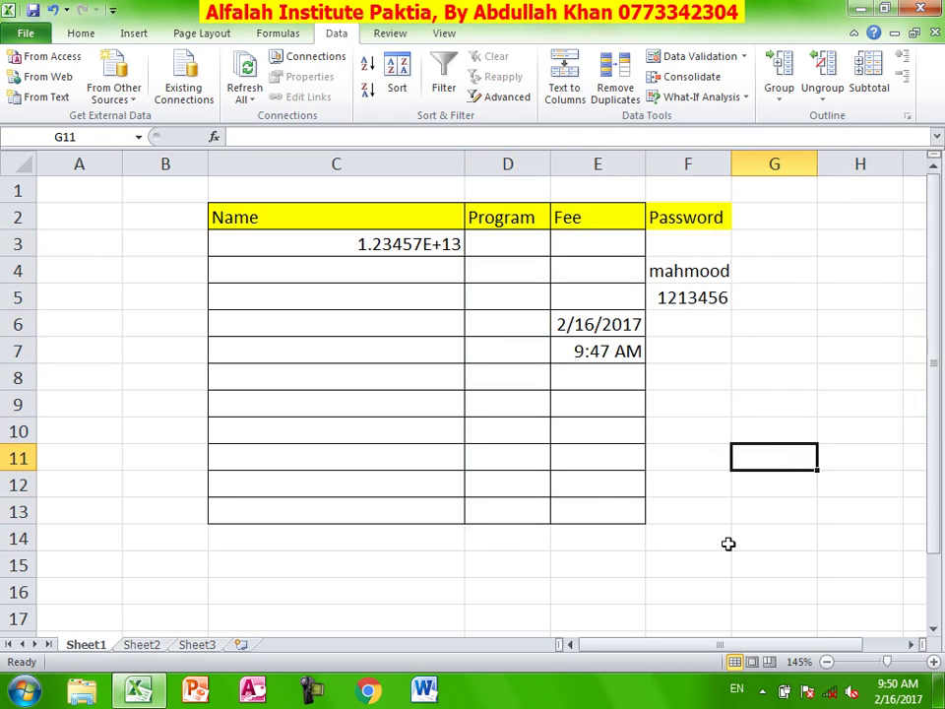
Start a list of programs in cells H6:H9 with the entries Windows, Word, Excel and Access
click(870, 322)
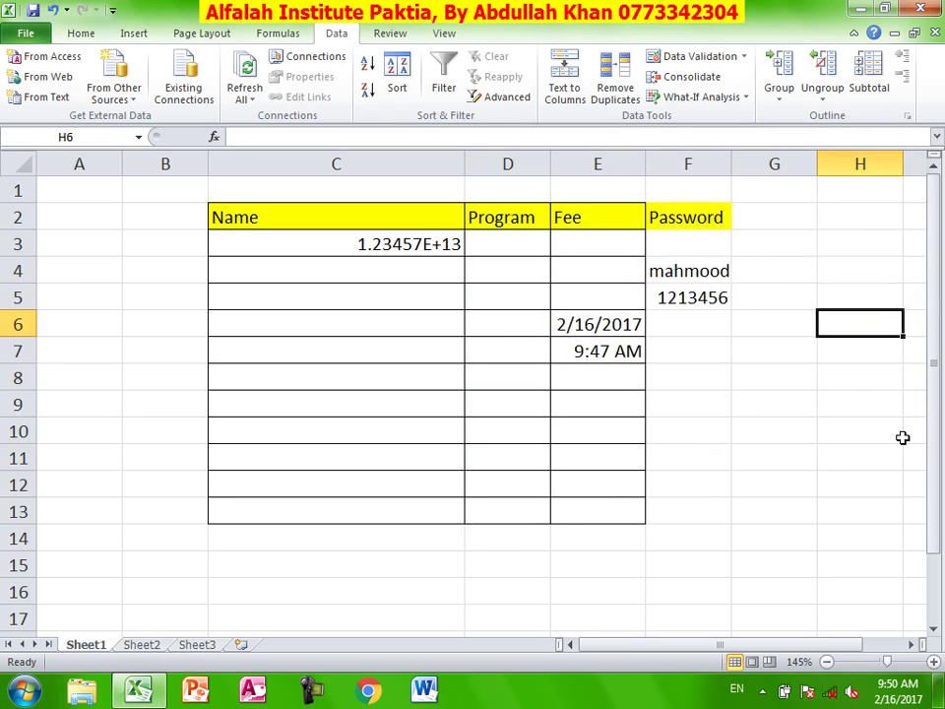
text(Windows)
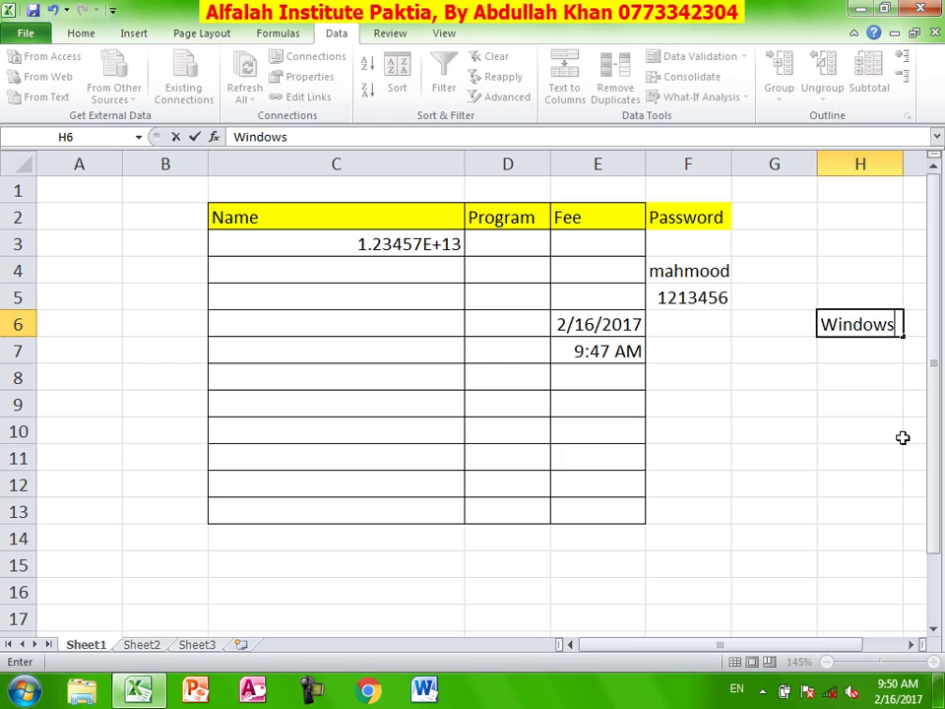
key(Return)
text(w)
key(BackSpace)
text(Word)
key(Return)
text(Excel)
key(Return)
text(Access)
key(Return)
Extend the program list in cells H10:H12 with Internet, PowerPoint and Photoshop
text(Internet)
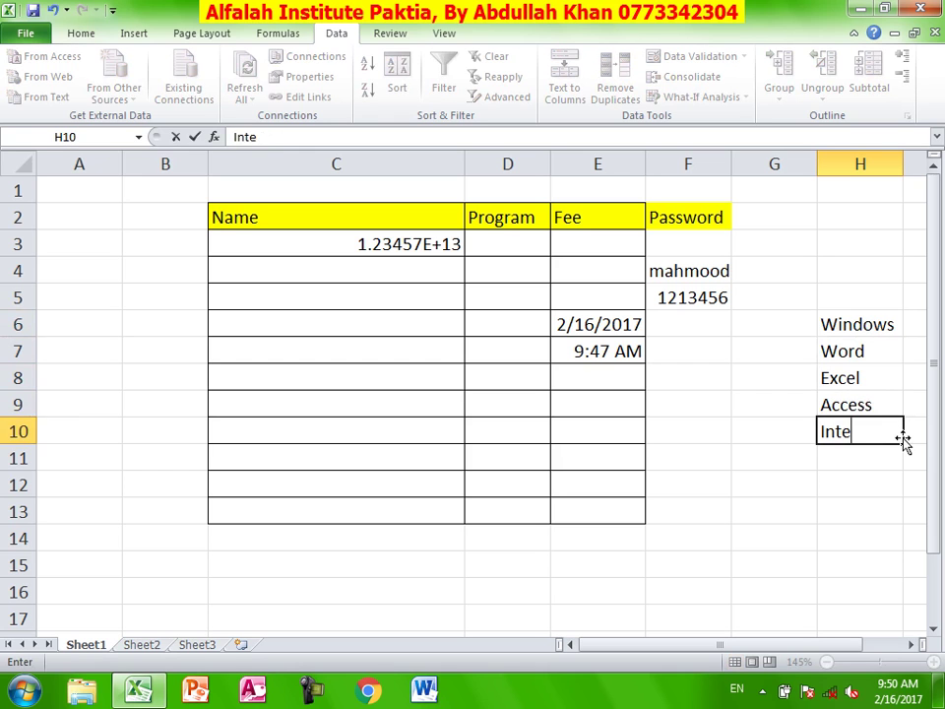
key(Return)
text(Ppo)
key(BackSpace)
key(BackSpace)
text(o)
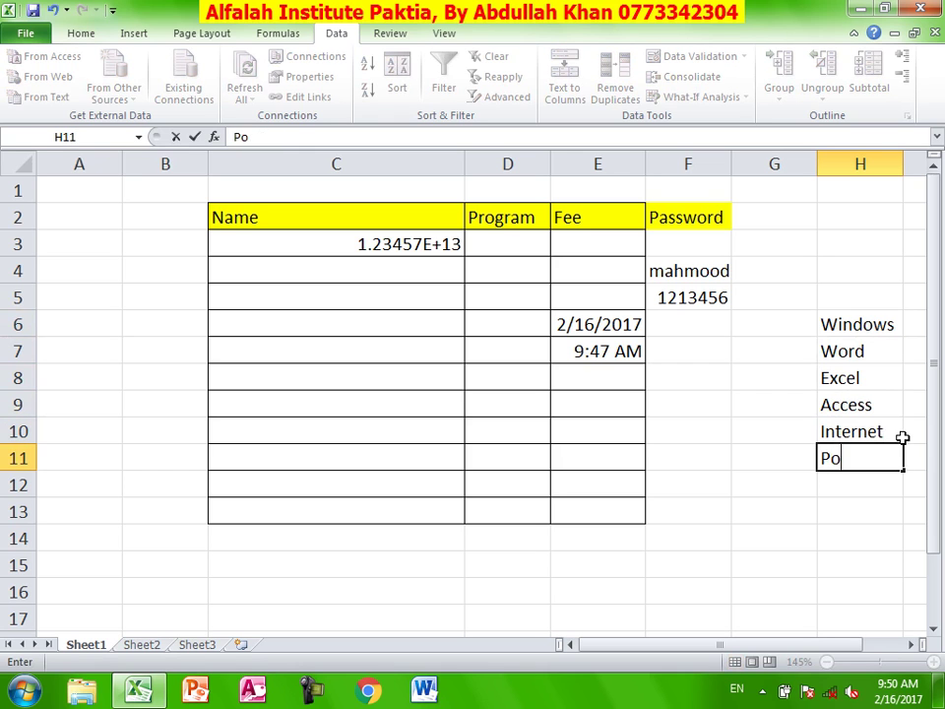
text(werPoint)
key(Return)
text(Pho)
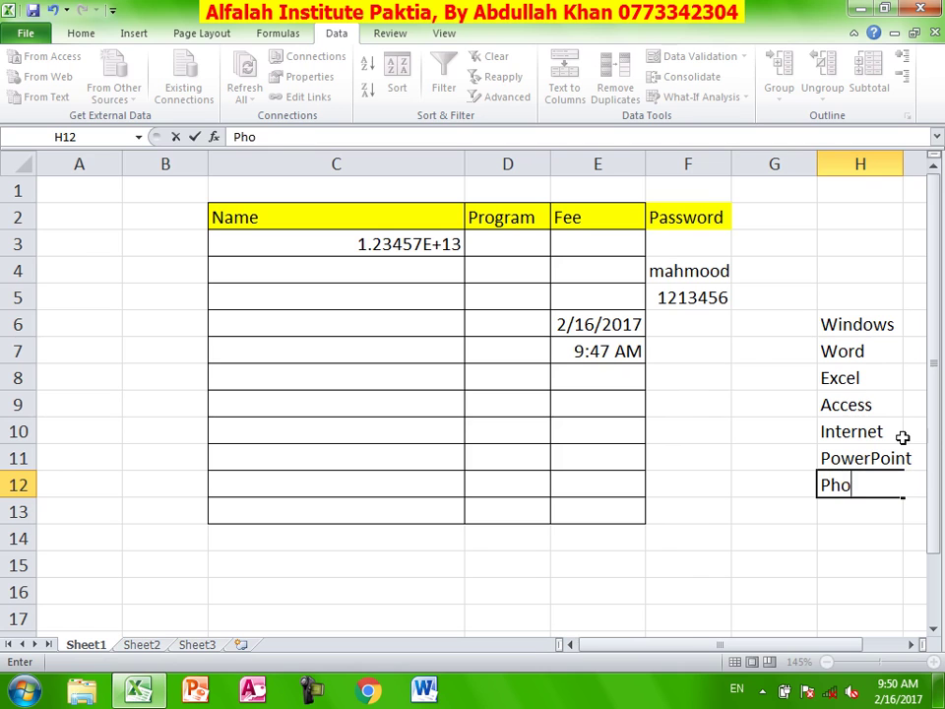
text(toshop)
key(Return)
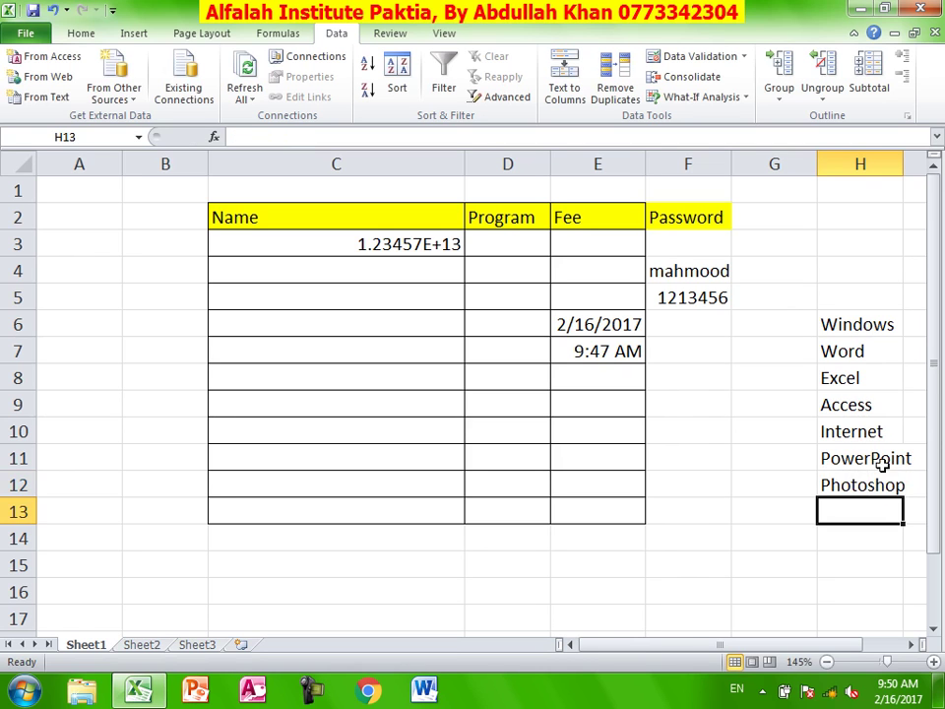
Select the Program cells D3:D13, autofit the Name column and widen the Program column to about 1.4 times its width
click(495, 251)
drag(495, 259, 492, 510)
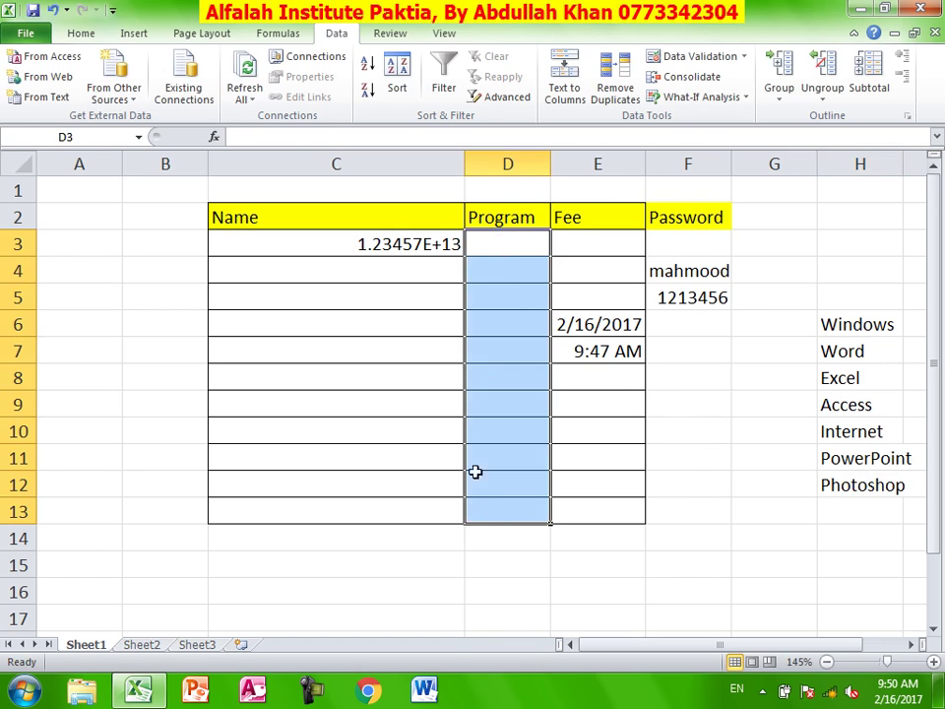
double_click(465, 163)
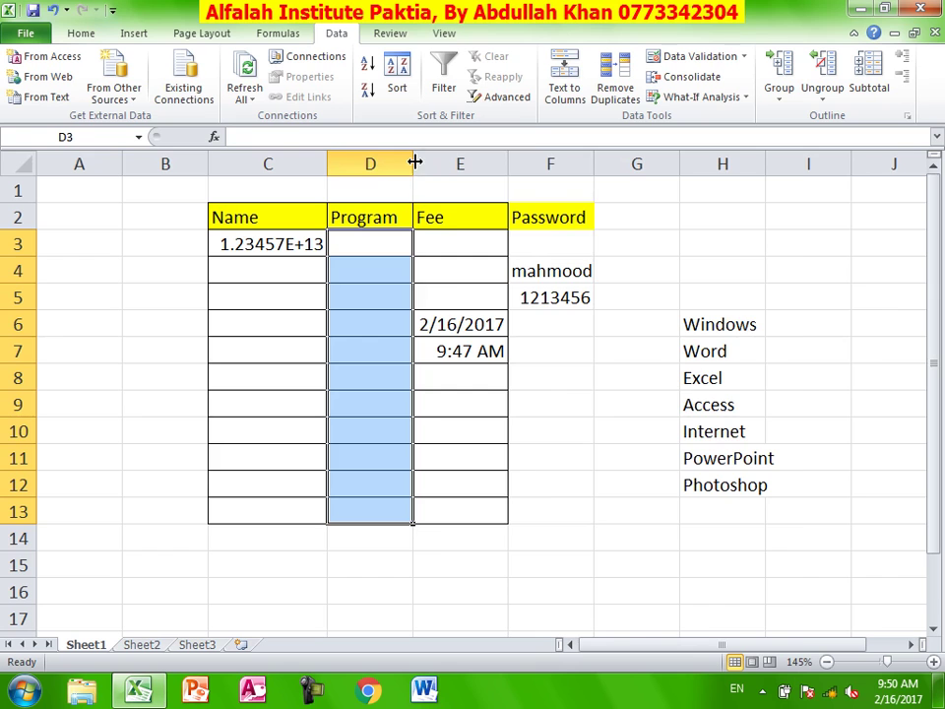
drag(414, 164, 450, 163)
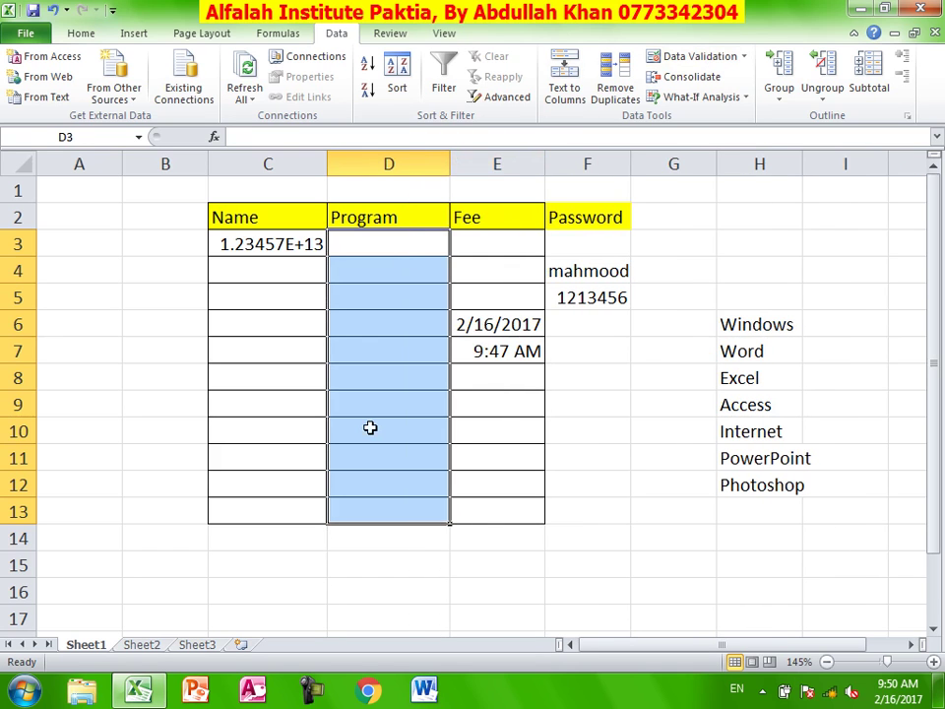
Restrict the Program cells D3:D13 with data validation to a list sourced from =$H$6:$H$12
click(689, 56)
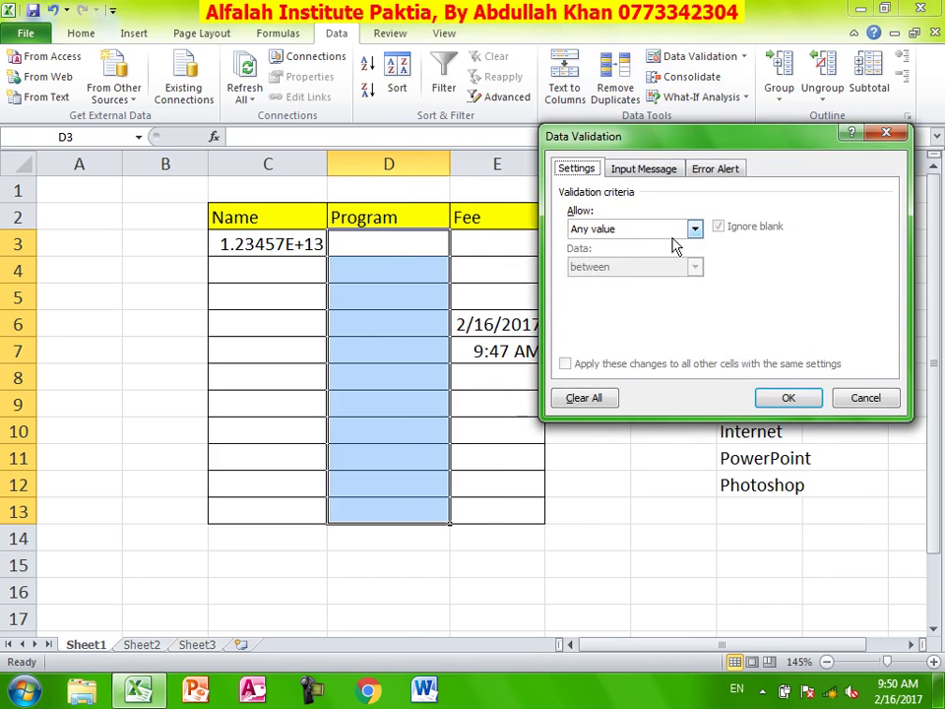
click(669, 229)
click(647, 284)
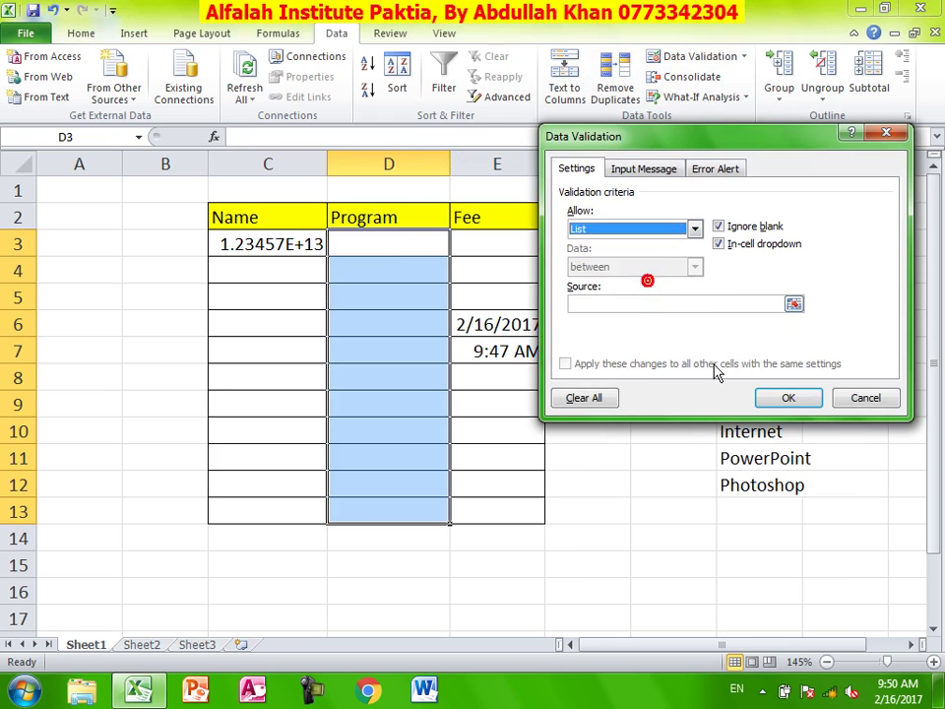
click(745, 305)
click(793, 305)
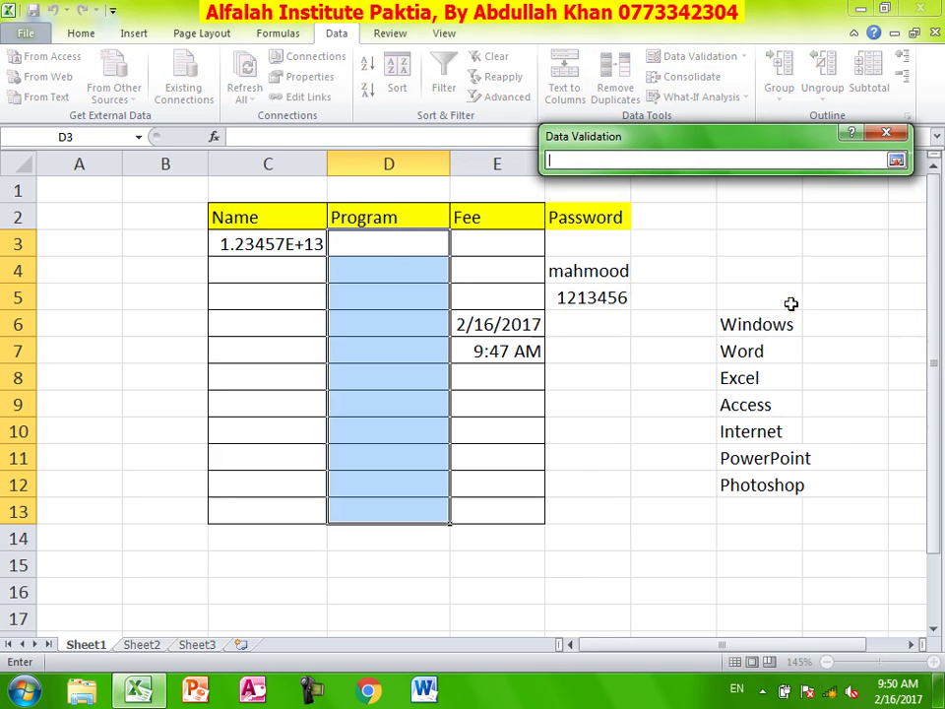
drag(767, 335, 772, 480)
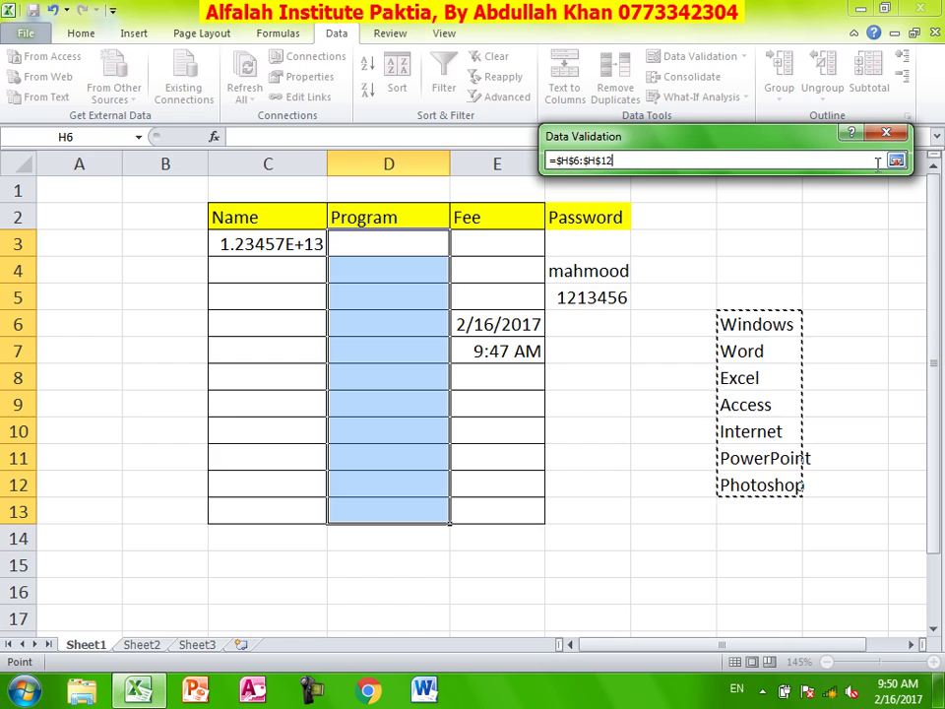
click(897, 162)
click(779, 394)
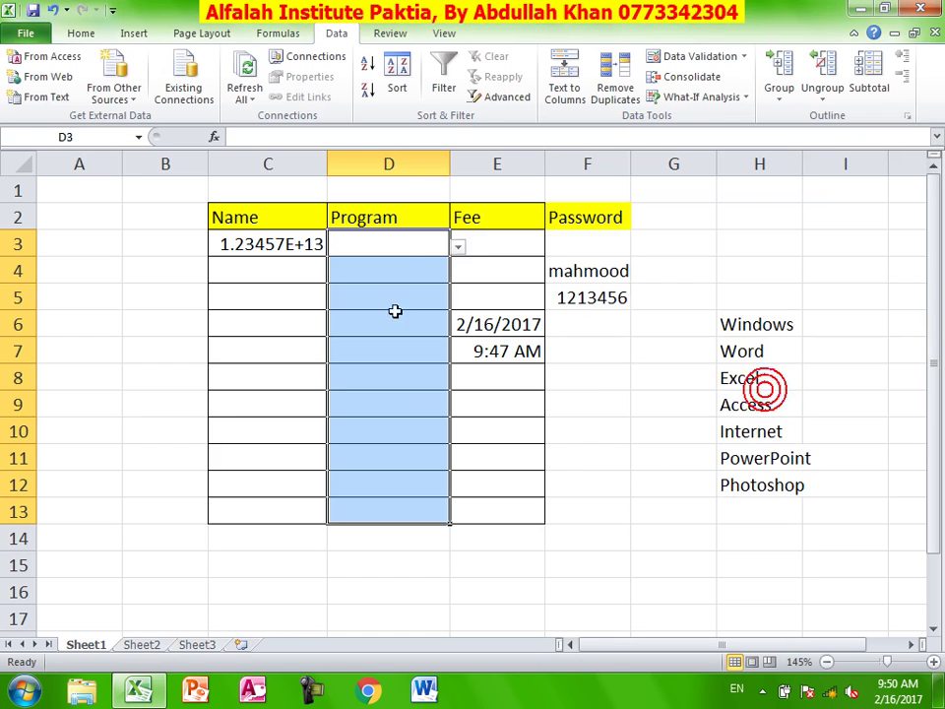
Choose Excel for cell D3 and Internet for cell D4 from the in-cell program list
click(409, 246)
click(459, 247)
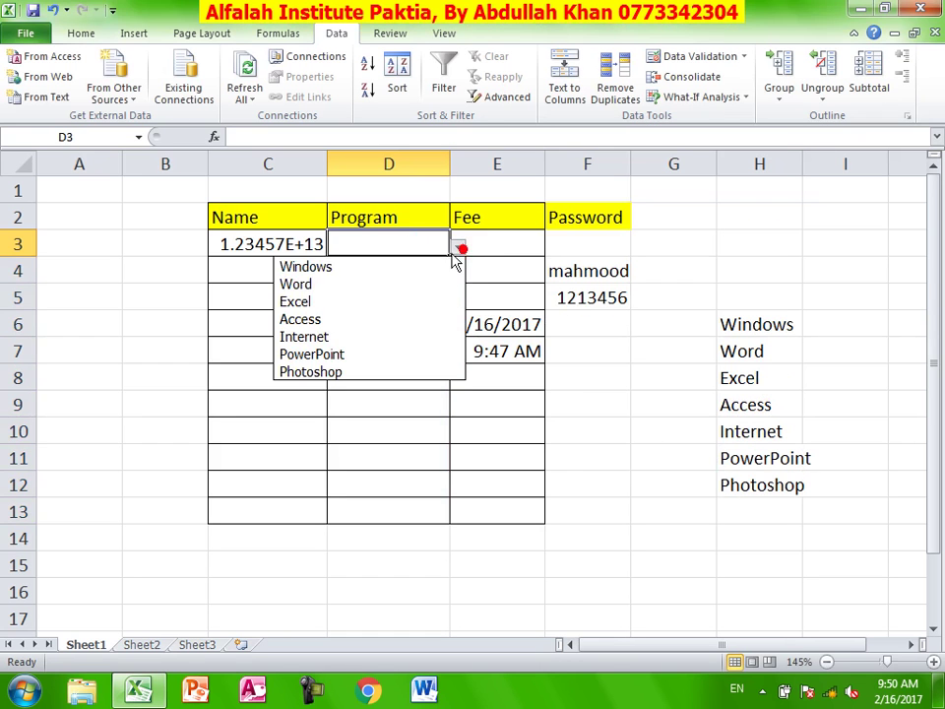
click(404, 303)
click(419, 279)
click(458, 274)
click(409, 363)
Choose PowerPoint for cell D5, Photoshop for D6 and Internet for D8 from the in-cell program list
click(419, 293)
click(458, 301)
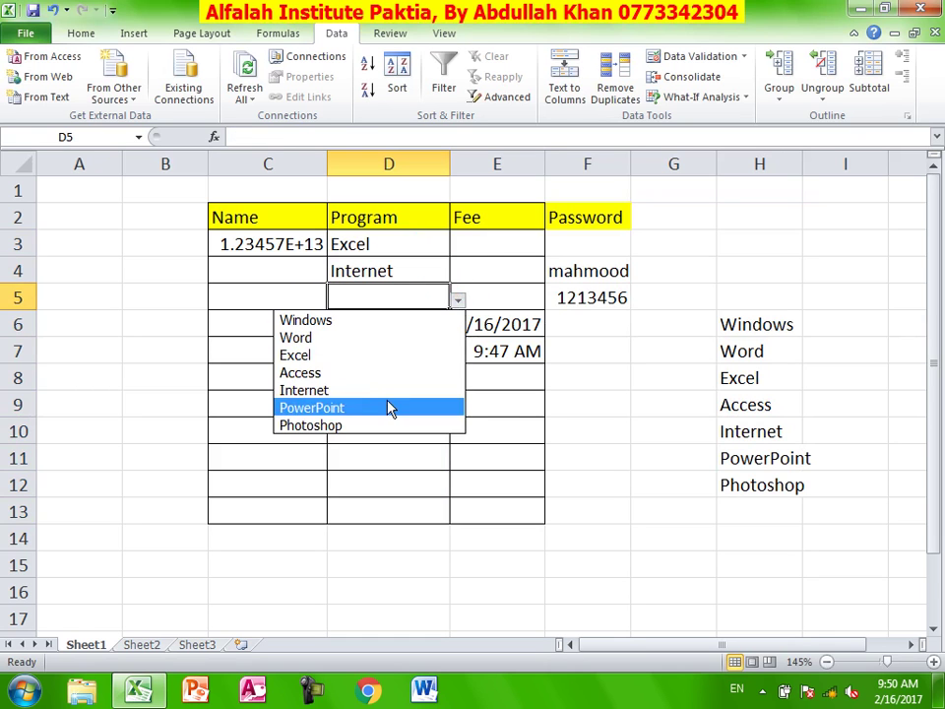
click(390, 406)
click(427, 325)
click(458, 326)
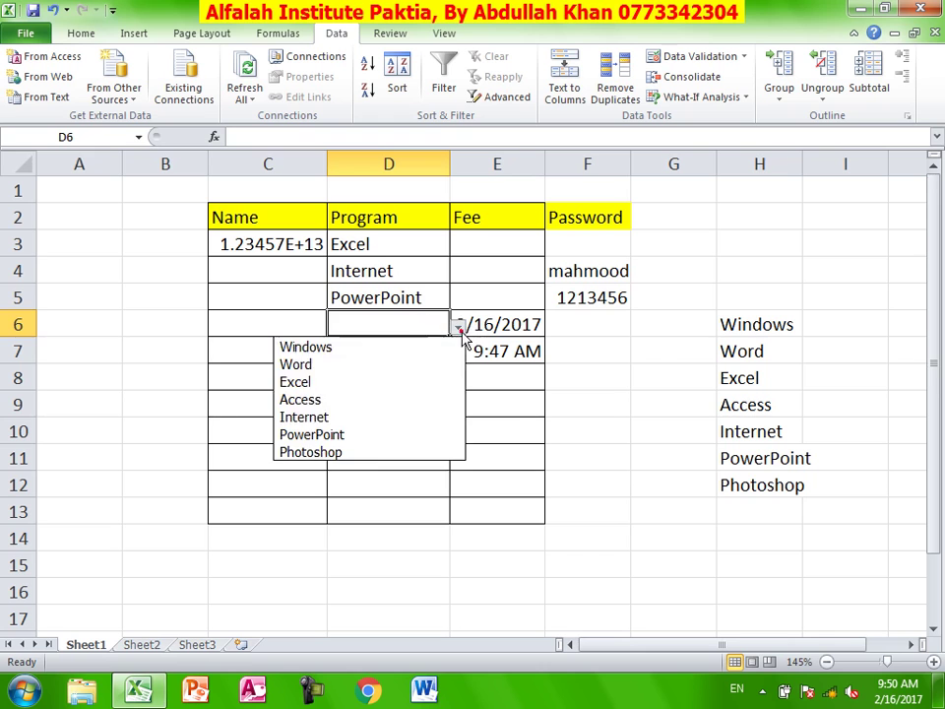
click(369, 452)
click(386, 375)
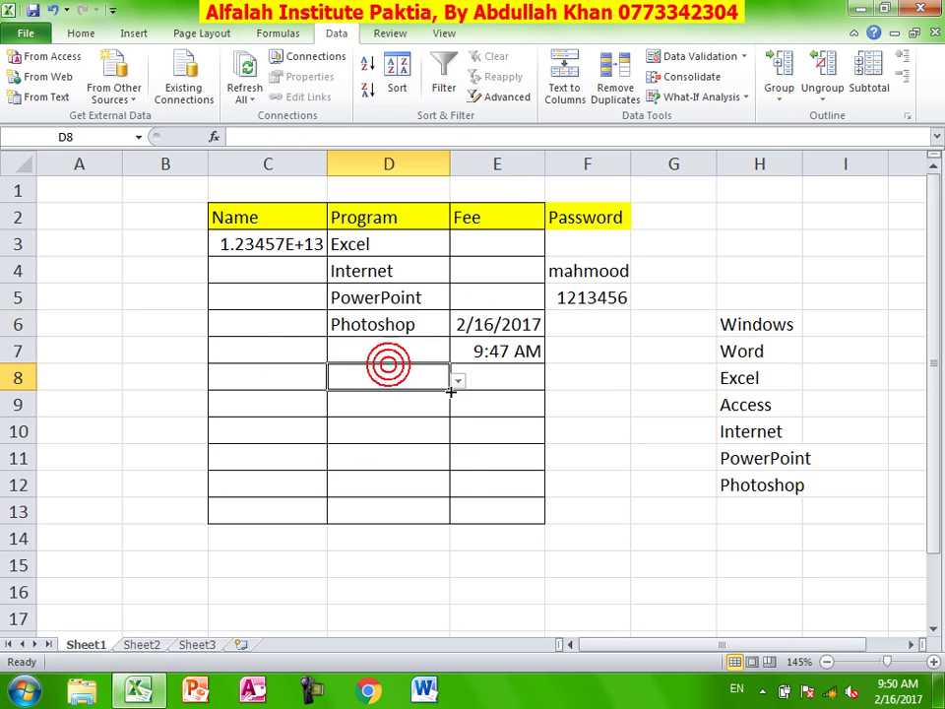
click(458, 379)
click(384, 470)
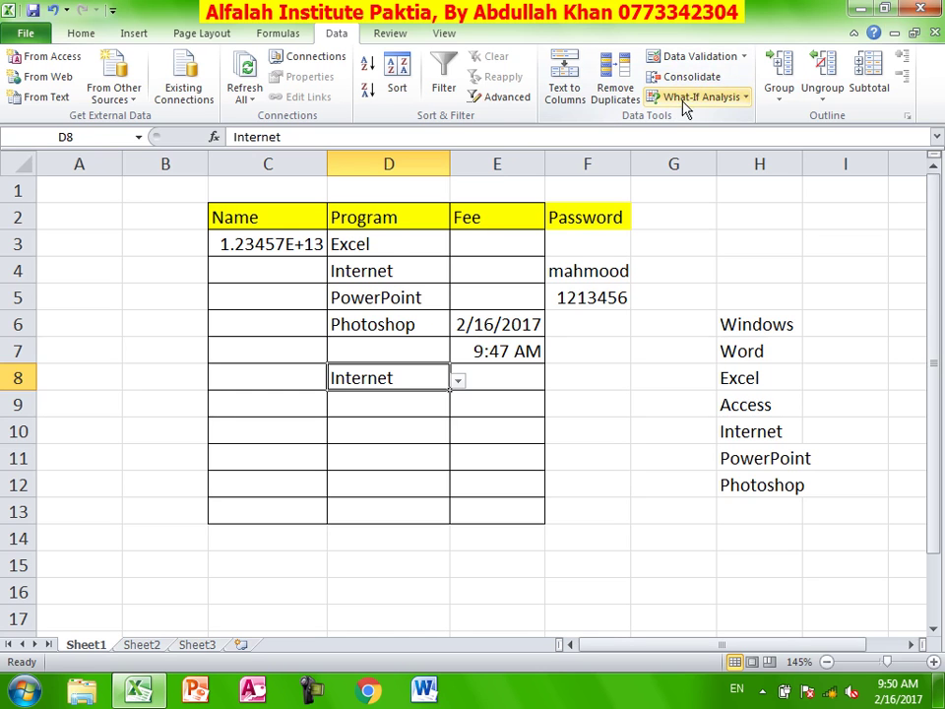
Close the workbook and exit the program without saving the changes
click(919, 8)
click(471, 365)
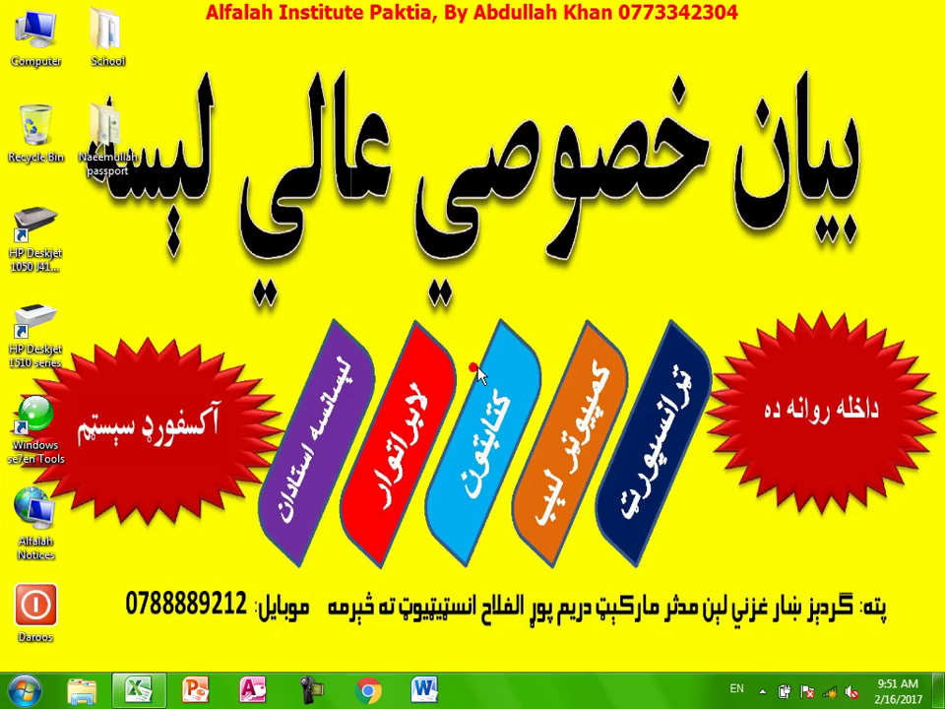